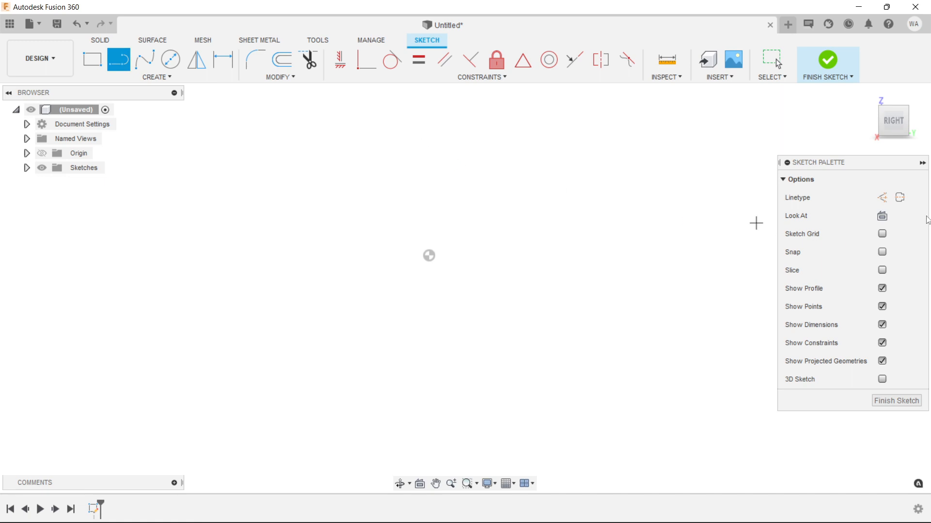
Draw a vertical centerline running straight down from the origin.
left_click(900, 197)
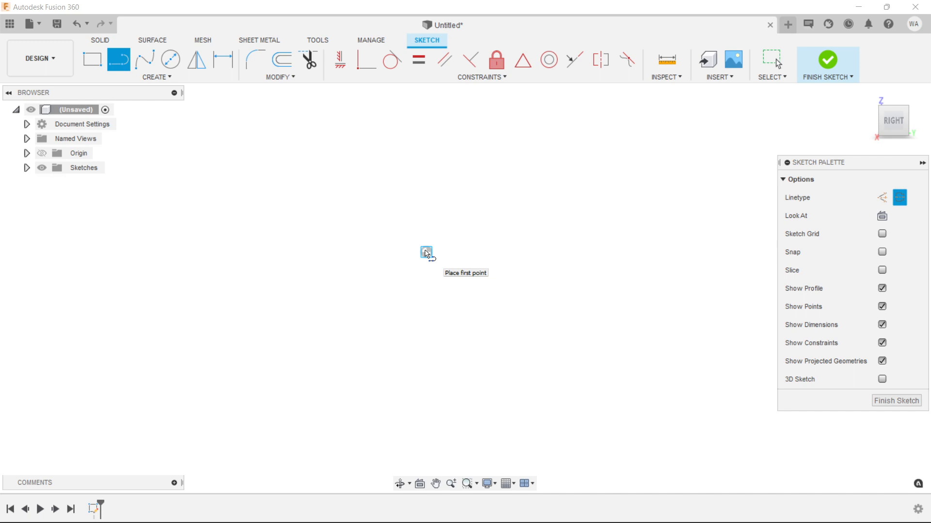
left_click(426, 252)
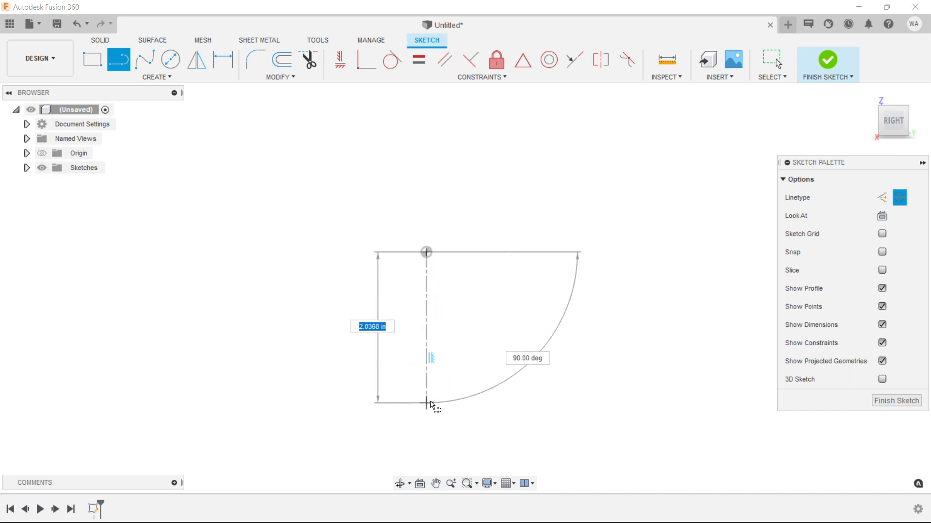
left_click(426, 359)
key("Escape")
Sketch a stepped half-profile from the origin to the centerline's lower end, with a wide head section above a narrower shank.
left_click(117, 65)
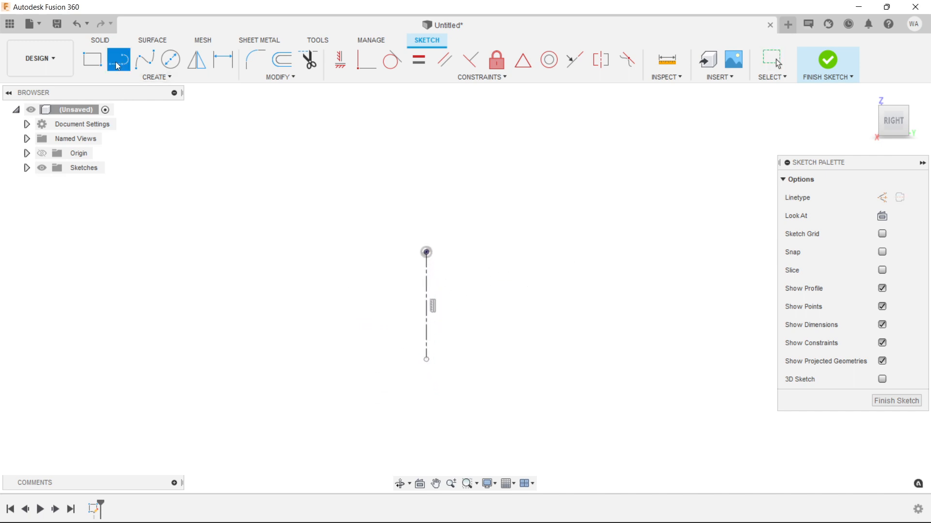
middle_click_drag(420, 220, 524, 170)
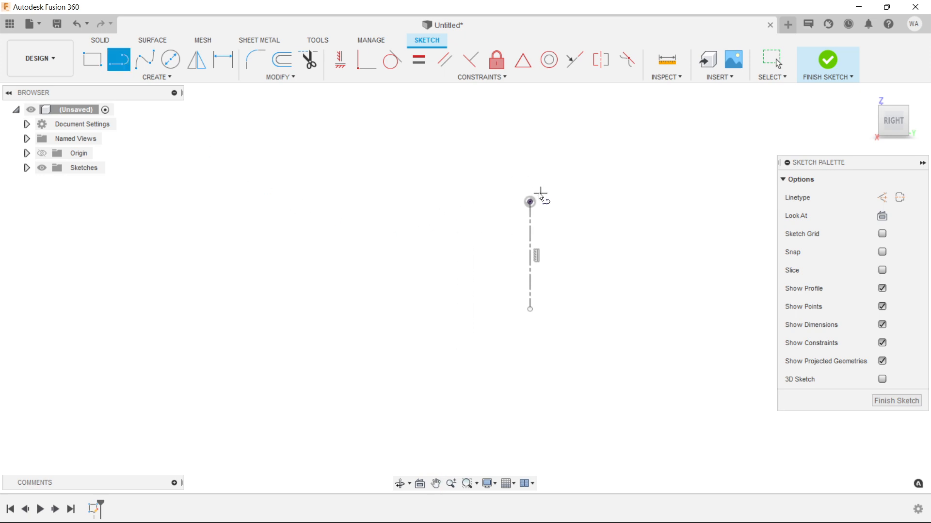
mouse_move(529, 203)
left_mouse_down()
mouse_move(392, 204)
mouse_move(455, 204)
left_mouse_up()
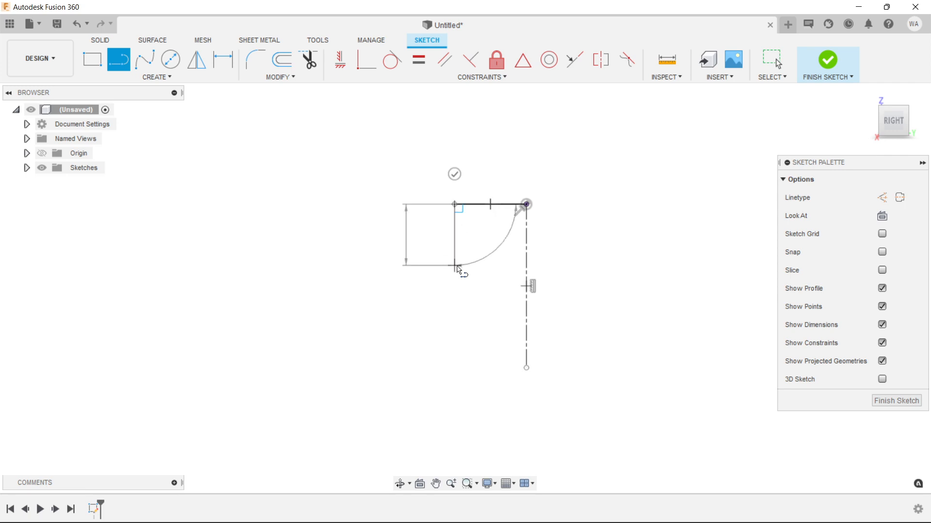
left_click(455, 266)
left_click(490, 267)
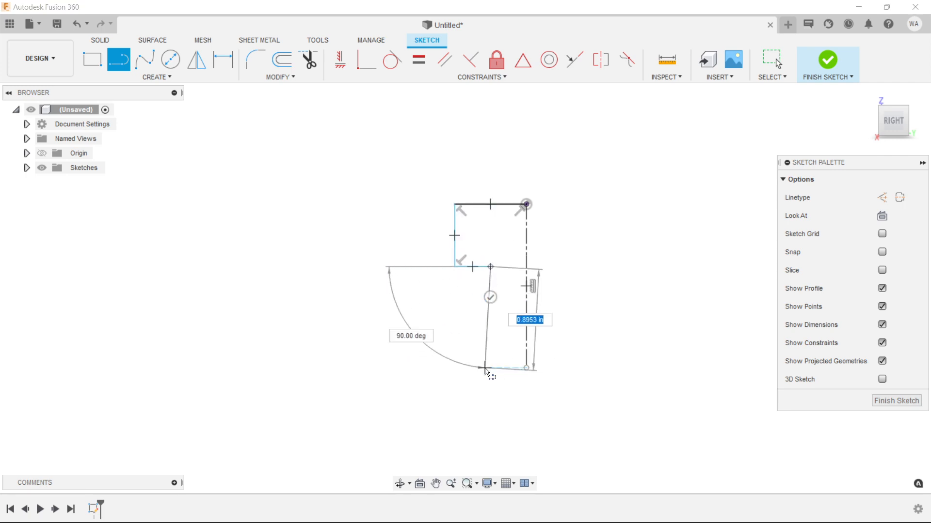
left_click(490, 370)
left_click(526, 368)
key("Escape")
Dimension the outer vertical edge of the head section as 0.159 in.
mouse_move(599, 265)
middle_mouse_down()
mouse_move(561, 216)
mouse_move(540, 234)
middle_mouse_up()
scroll(561, 216, "up", 2)
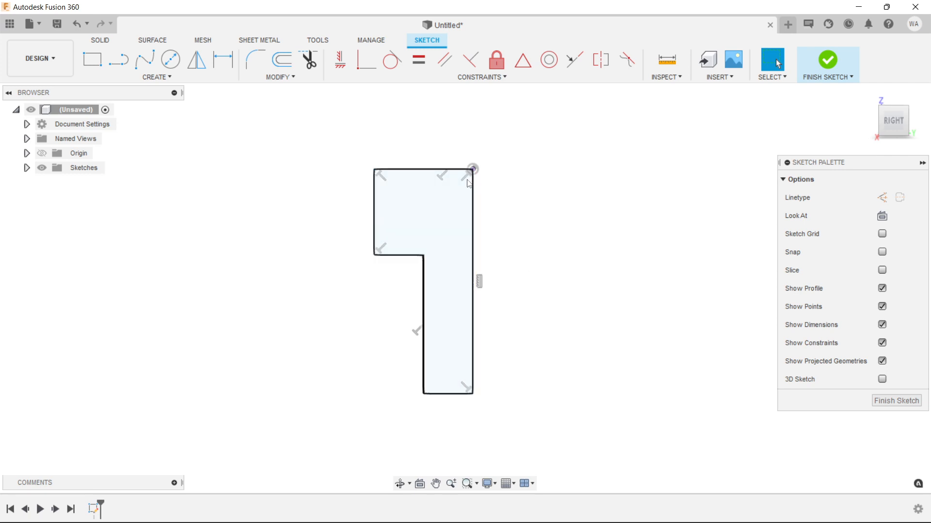
left_click(217, 64)
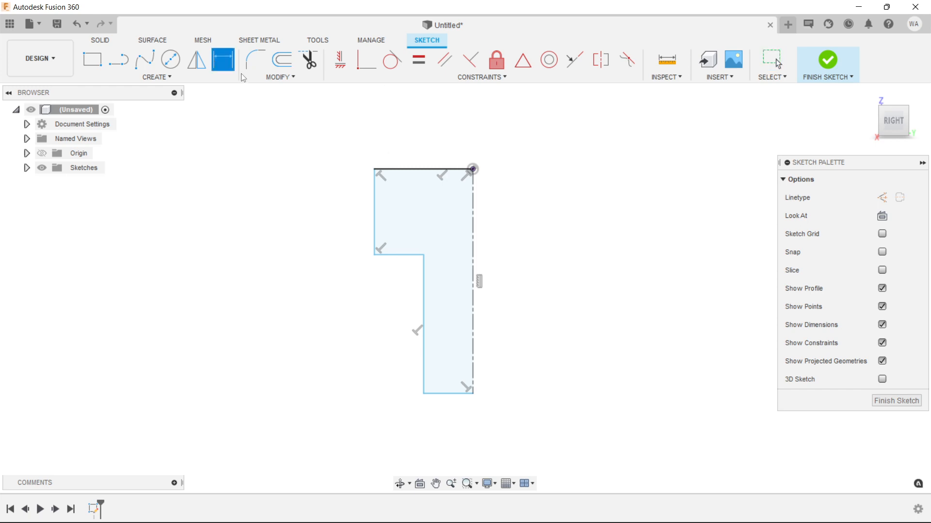
left_click(379, 209)
left_click(297, 208)
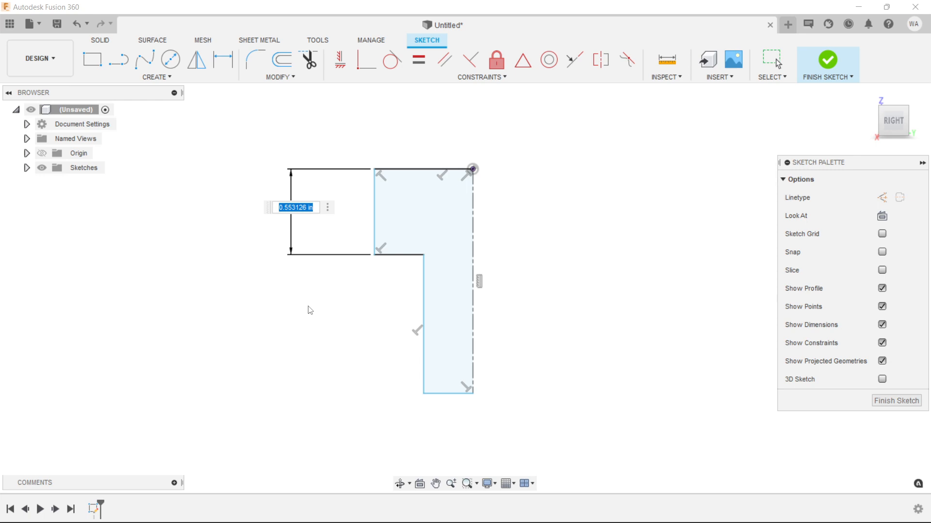
type("0.159")
key("Return")
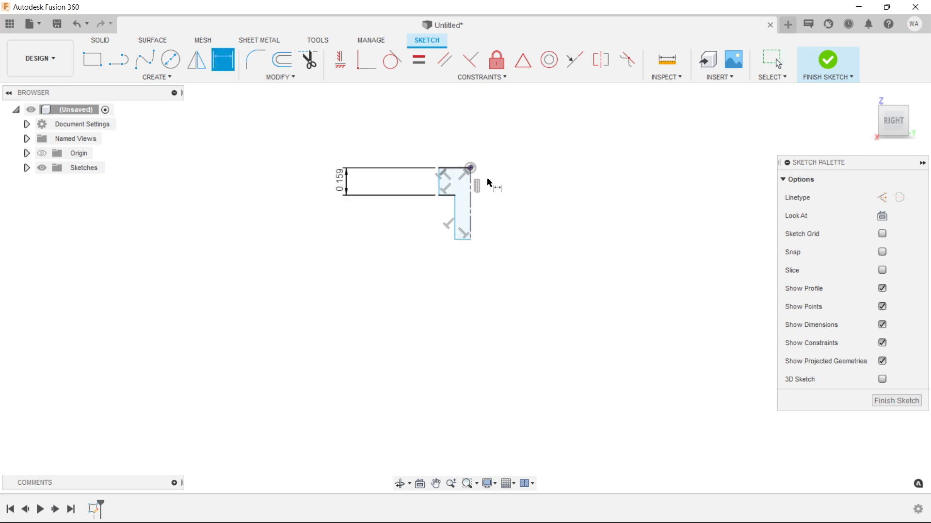
Dimension the shank's vertical edge as 0.25 in and move both length dimensions closer to the profile.
scroll(488, 183, "up", 3)
left_click(426, 251)
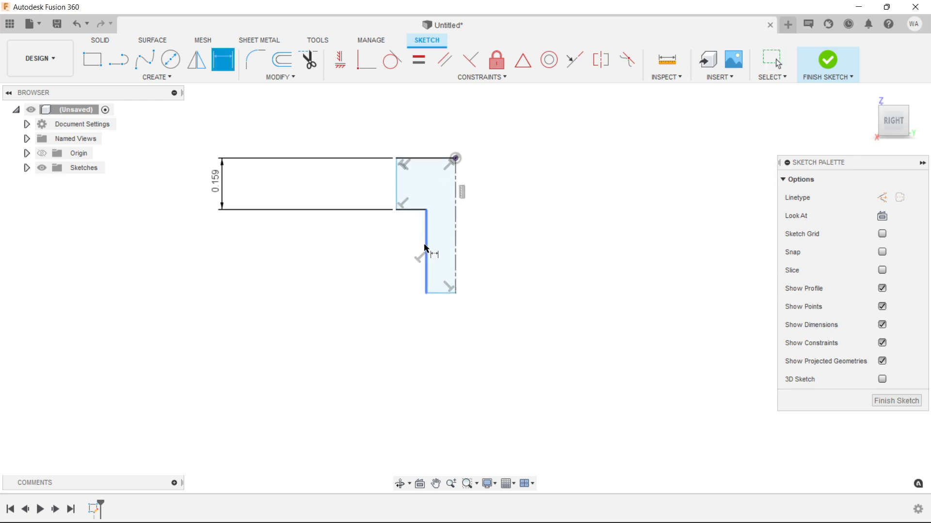
left_click(223, 249)
type("0.25")
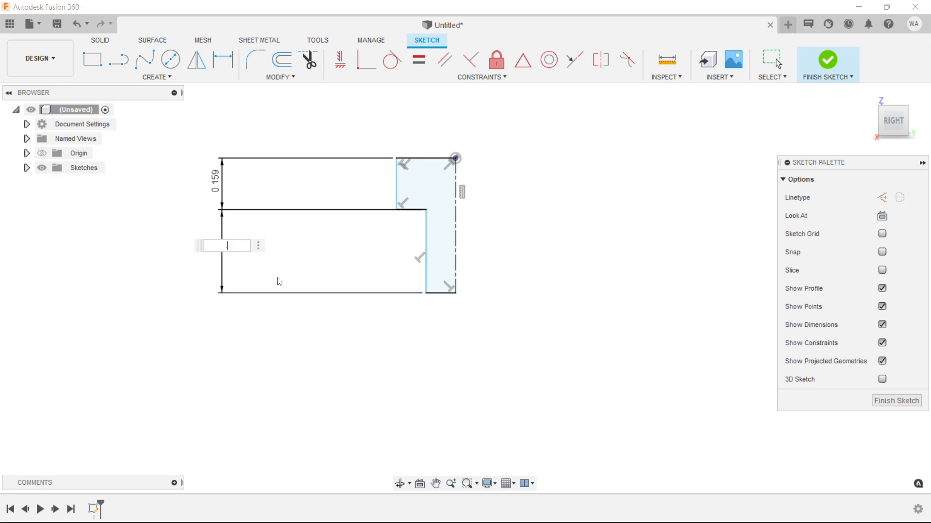
key("Return")
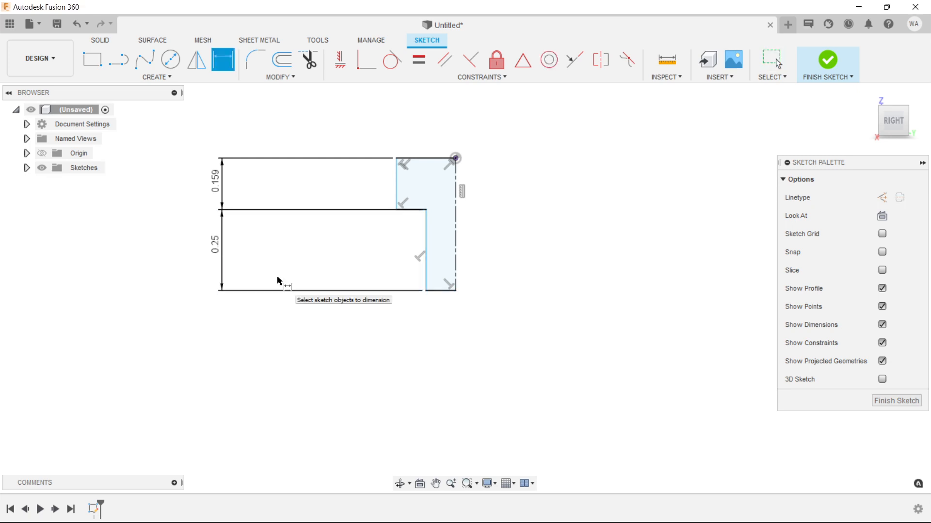
key("Escape")
left_click_drag(222, 181, 342, 182)
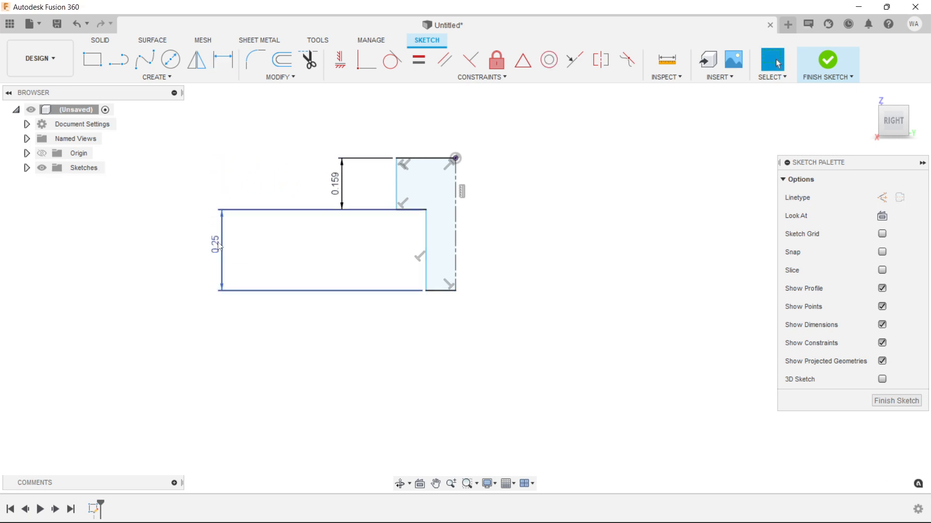
left_click_drag(219, 245, 344, 258)
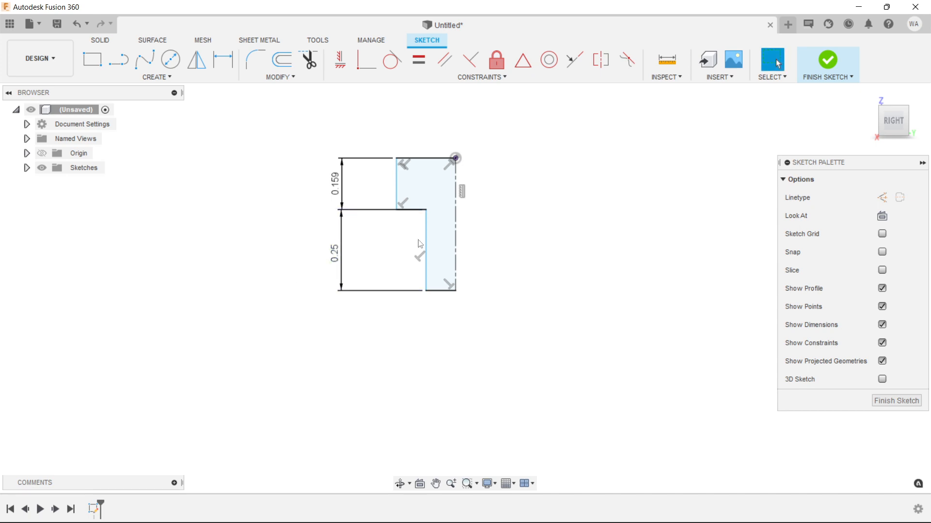
Add a diameter dimension of 0.266 in between the head's outer edge and the centerline.
scroll(384, 229, "up", 3)
left_click(223, 59)
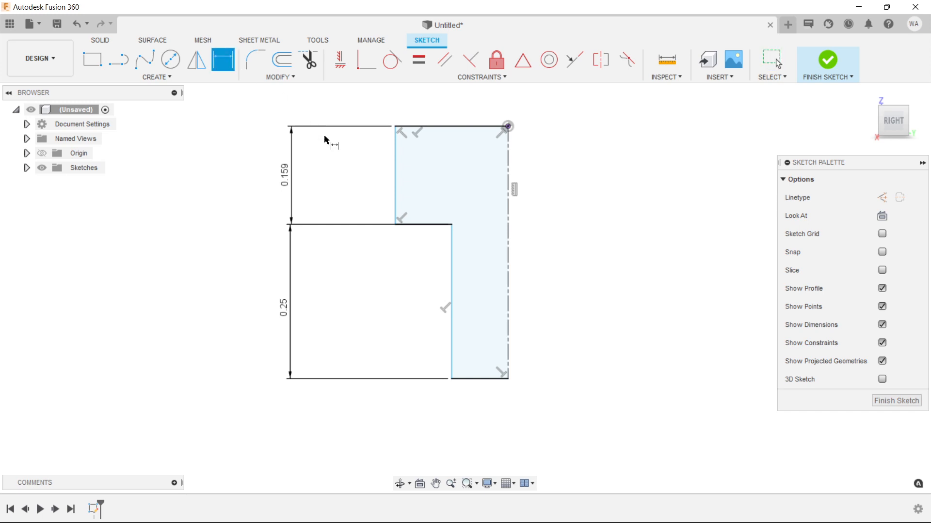
middle_click_drag(403, 173, 363, 233)
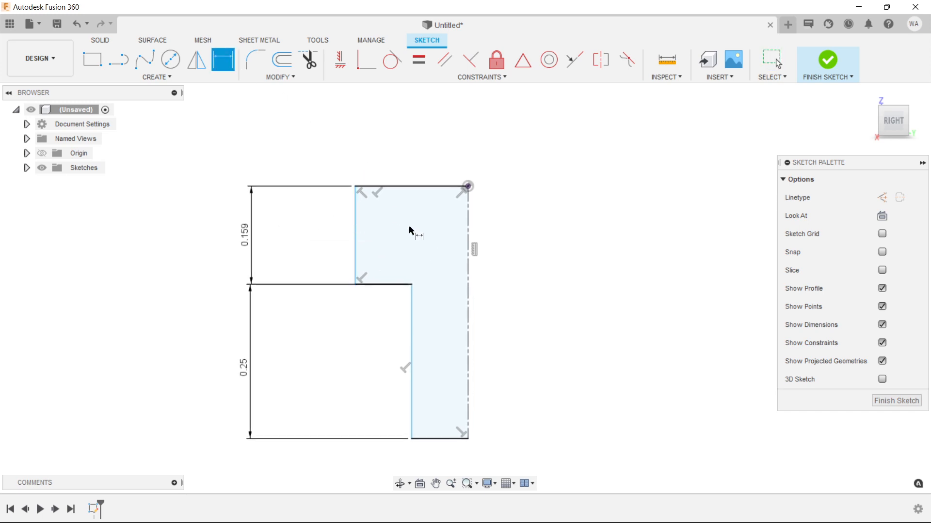
left_click(355, 240)
left_click(468, 186)
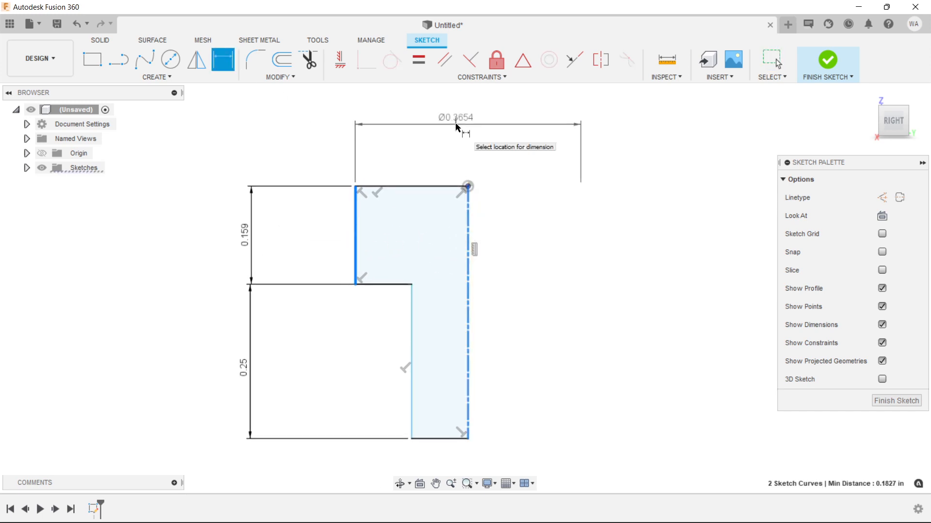
left_click(457, 127)
type(".266")
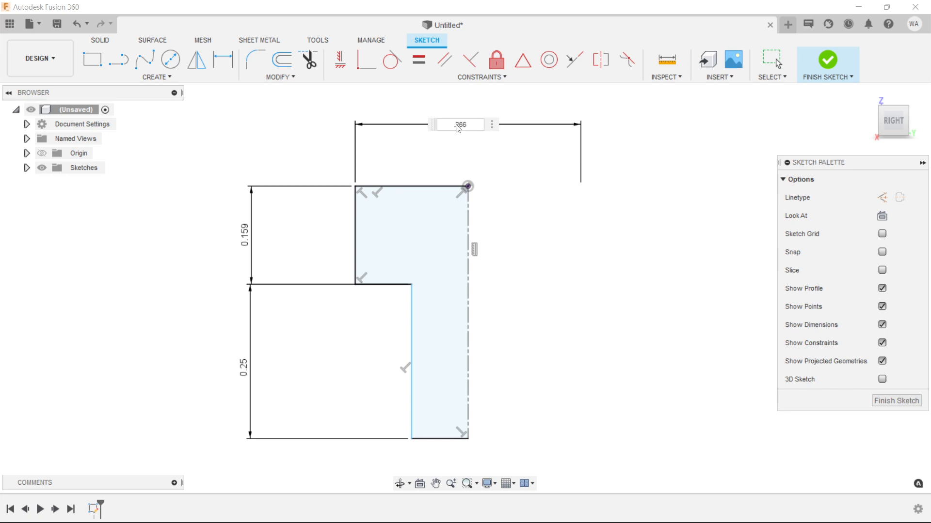
key("Return")
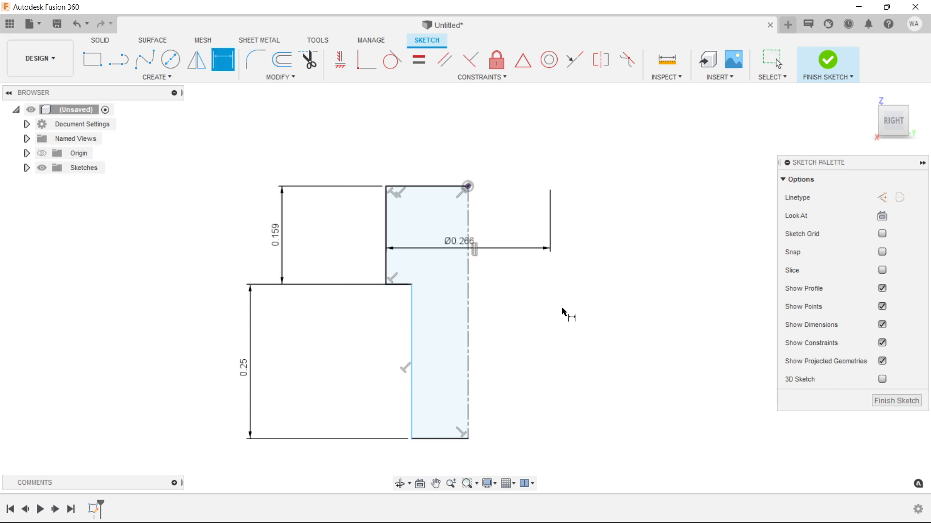
Add a diameter dimension of 0.164 in between the shank's outer edge and the centerline.
left_click(372, 312)
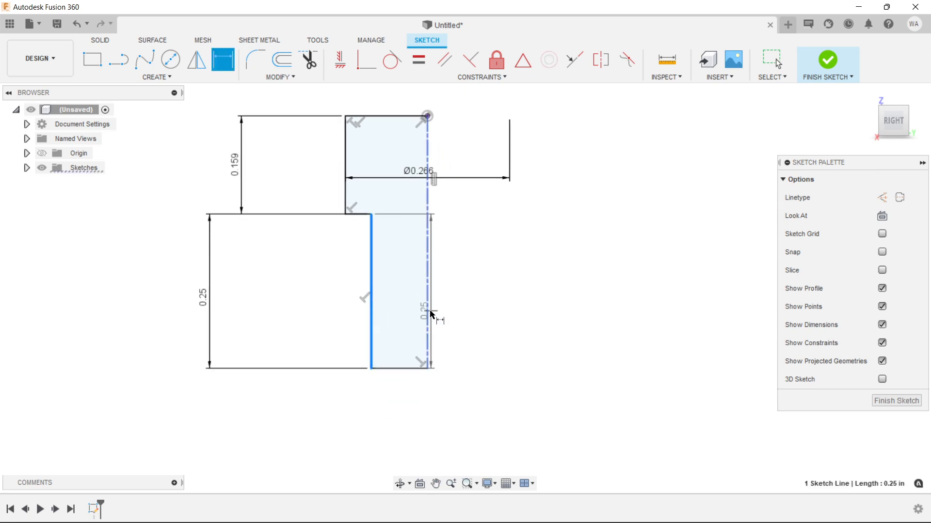
left_click(427, 315)
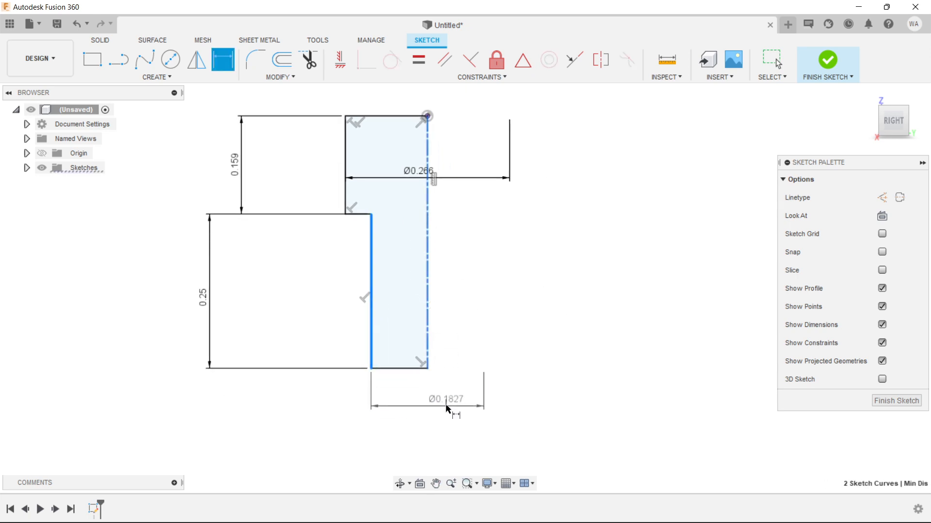
left_click(448, 409)
type(".164")
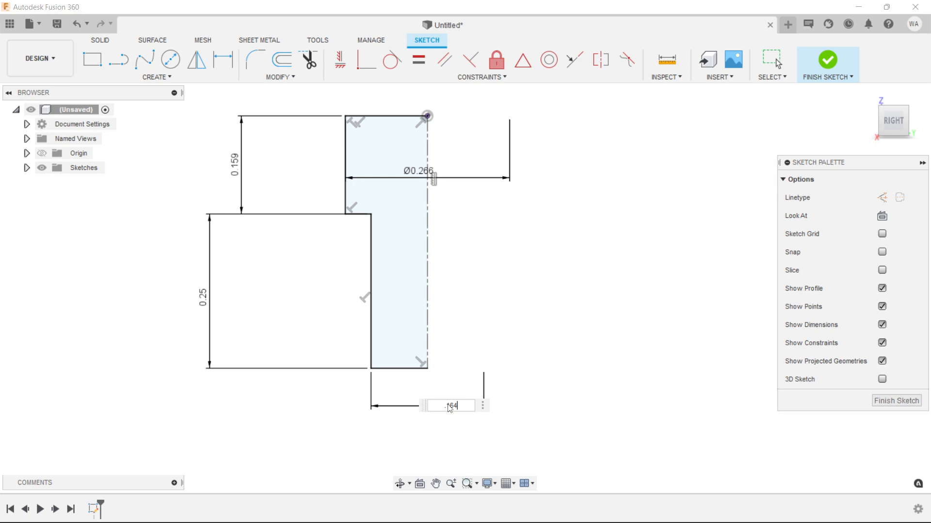
key("Return")
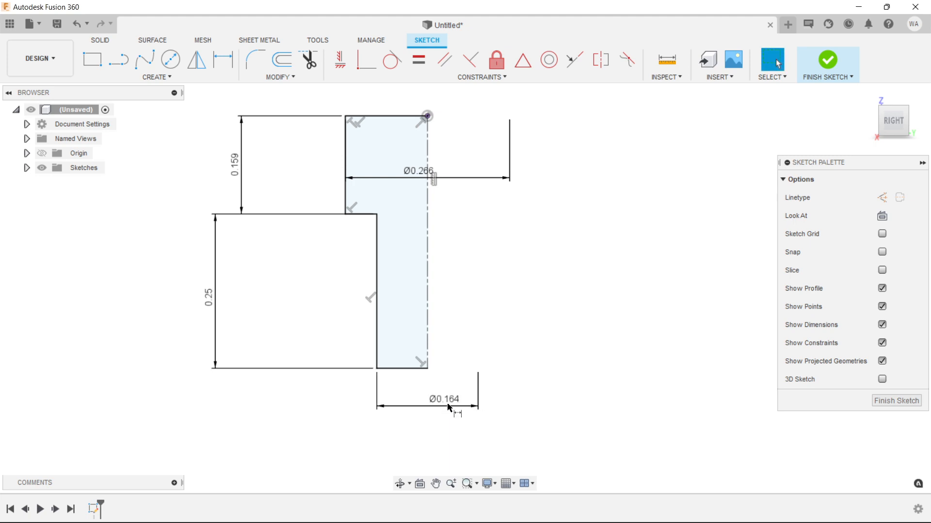
middle_click_drag(497, 227, 506, 262)
key("Escape")
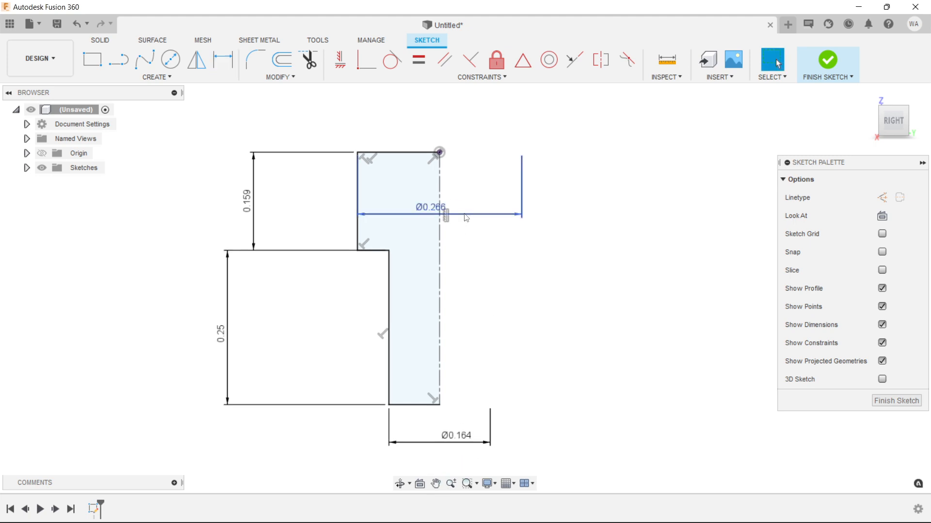
Move the head diameter dimension above the profile and align the shank length dimension with the head height dimension.
left_click_drag(465, 214, 463, 115)
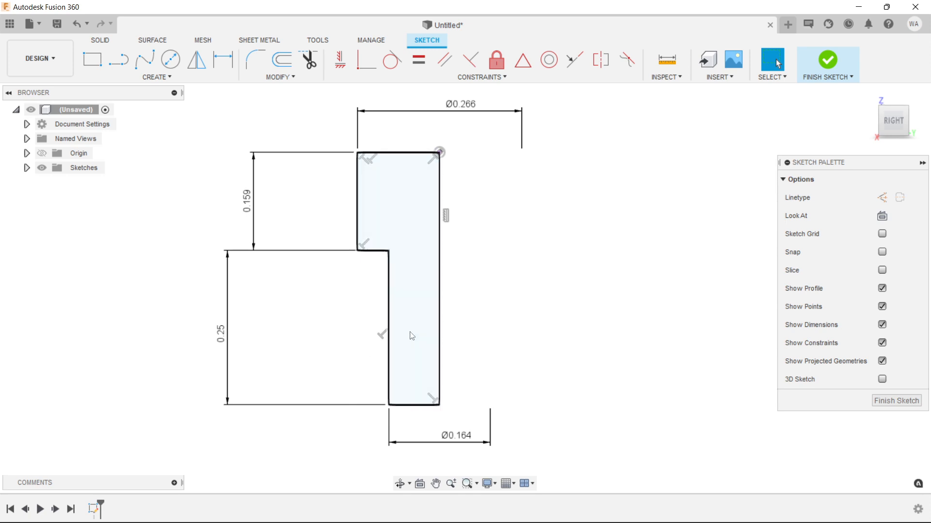
scroll(508, 298, "down", 1)
left_click_drag(247, 335, 278, 335)
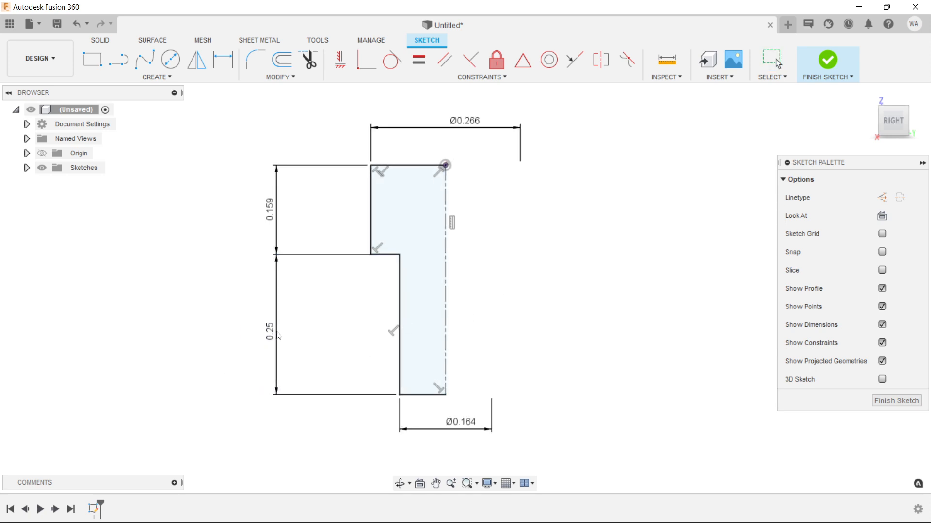
Finish the sketch and revolve the profile 360 degrees about the centerline as a new body.
left_click(826, 68)
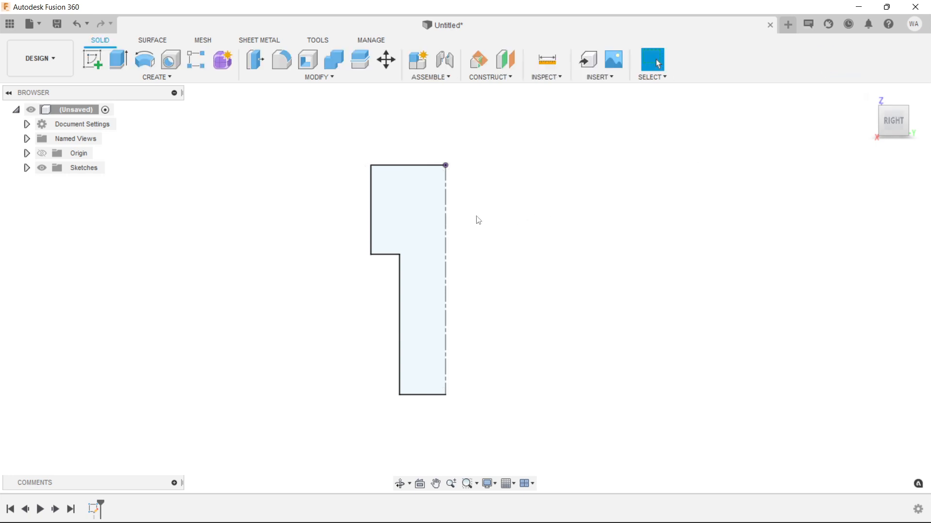
left_click(151, 64)
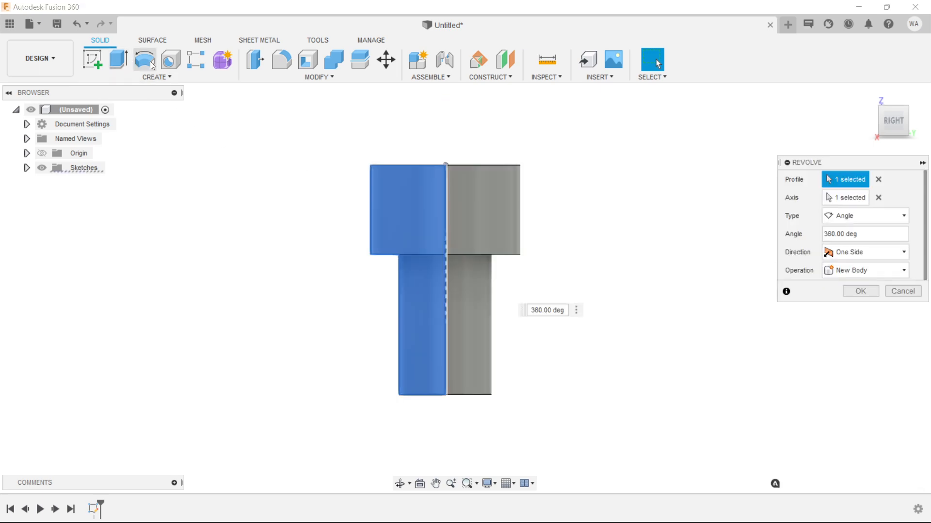
left_click(860, 291)
Chamfer the top outer edge of the head with an equal distance of about 0.0086 in.
middle_click_drag(812, 314, 760, 303, "shift")
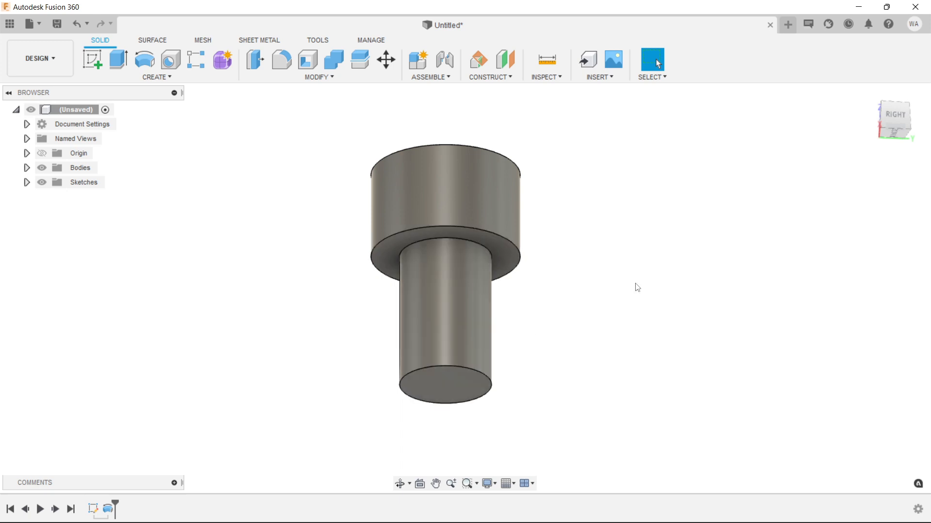
middle_click_drag(571, 270, 357, 123, "shift")
left_click(317, 77)
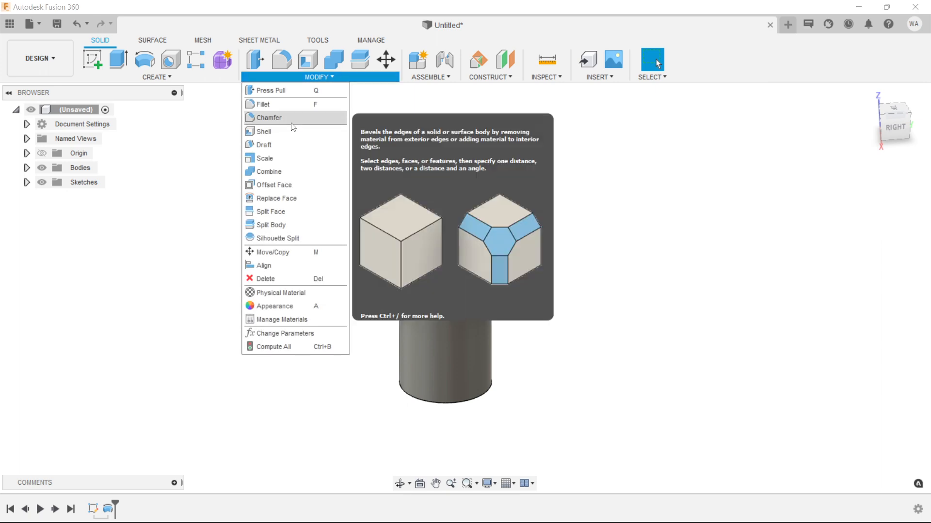
left_click(274, 119)
left_click(511, 196)
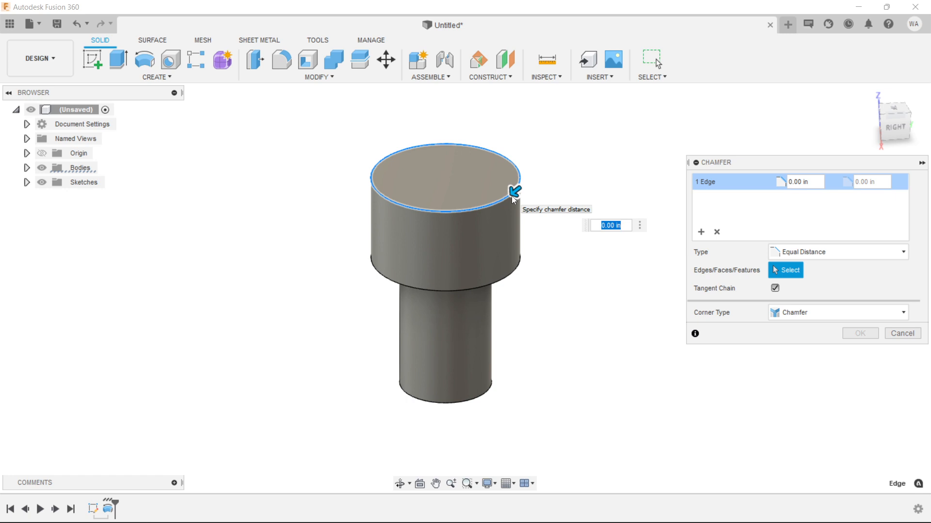
scroll(546, 235, "up", 3)
middle_click_drag(547, 245, 560, 235, "shift")
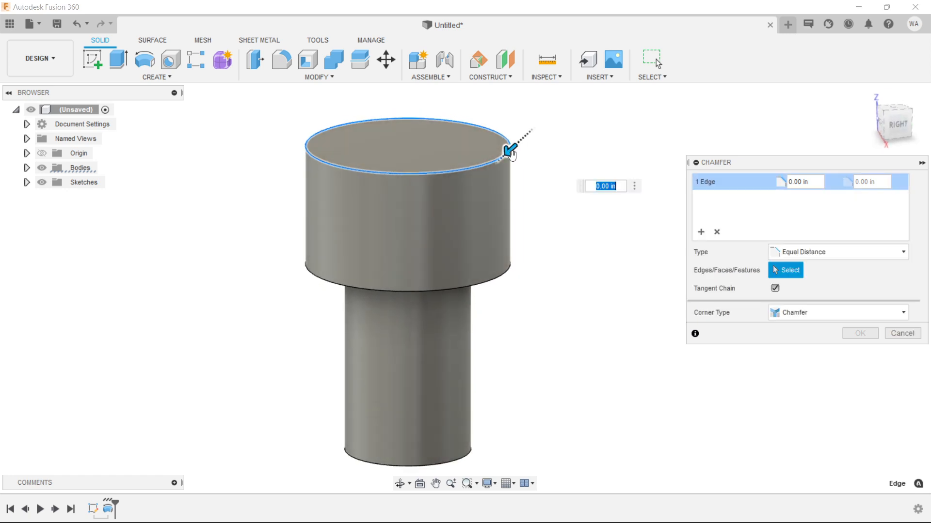
left_click_drag(513, 152, 508, 156)
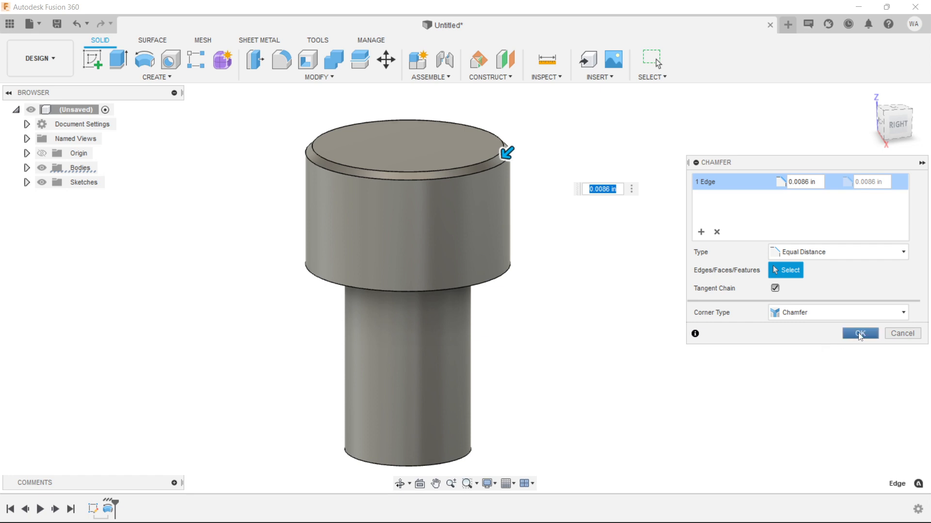
left_click(860, 333)
left_click(896, 124)
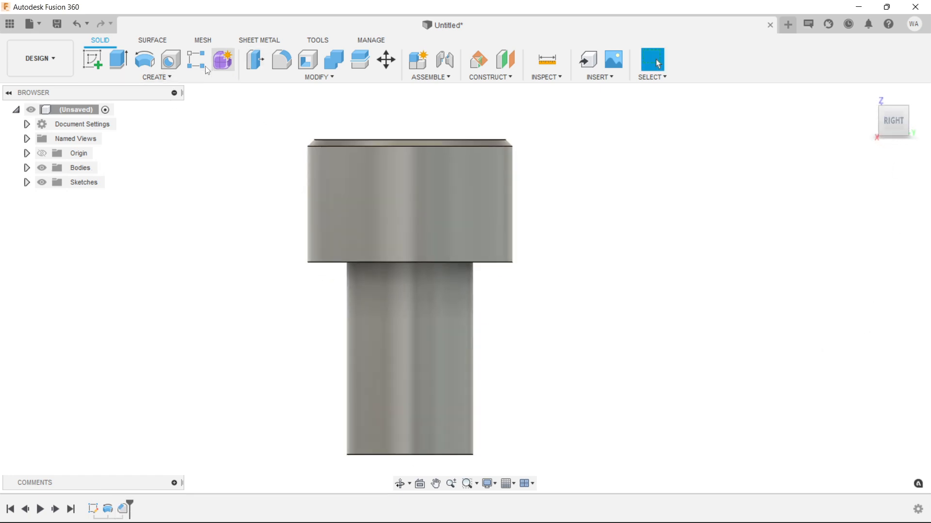
Measure the distance between the chamfer's lower edge and the bottom edge of the head.
left_click(547, 59)
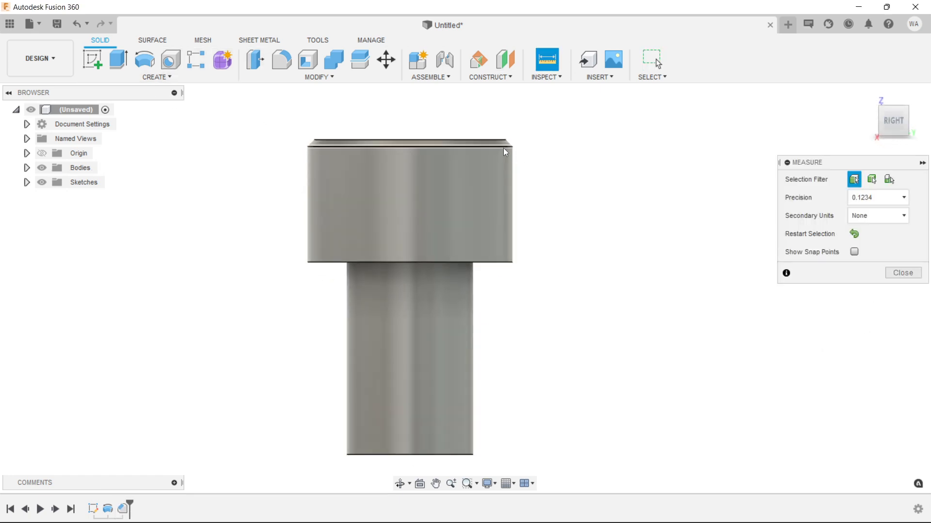
left_click(503, 147)
left_click(503, 262)
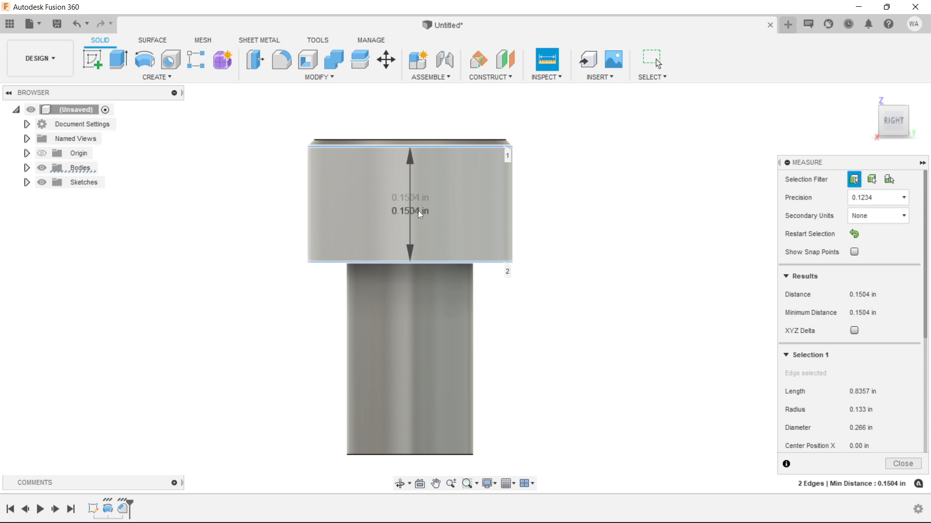
left_click(610, 220)
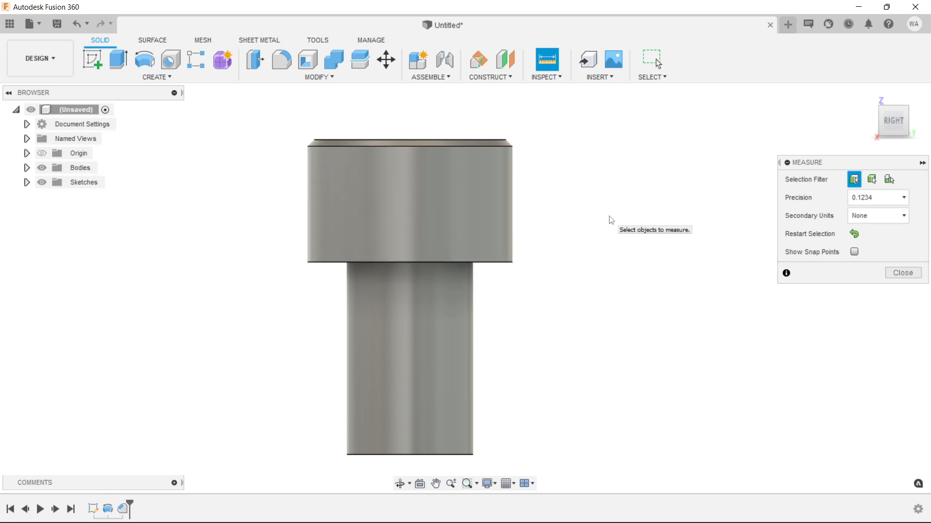
left_click(898, 274)
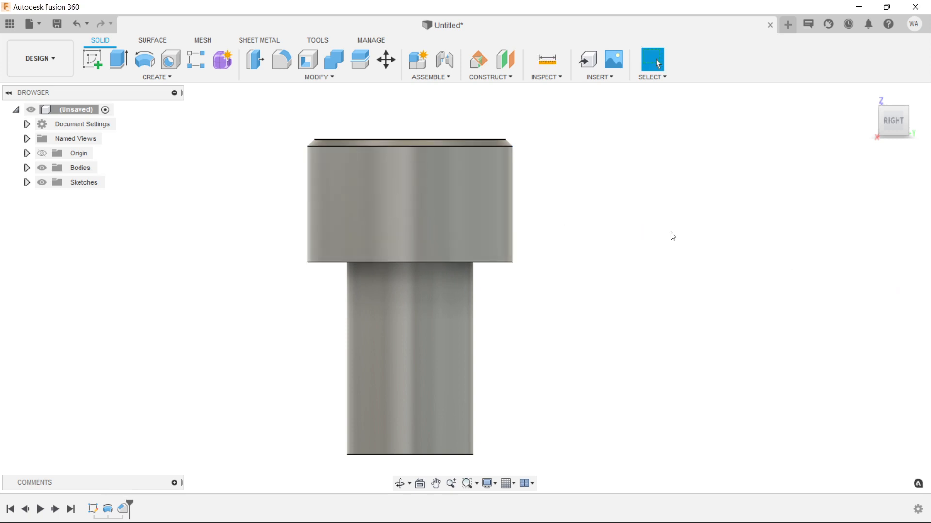
Set up a modeled, right-hand 8-32 UNC thread of class 2A on the cylindrical shank face.
middle_click_drag(730, 227, 715, 244, "shift")
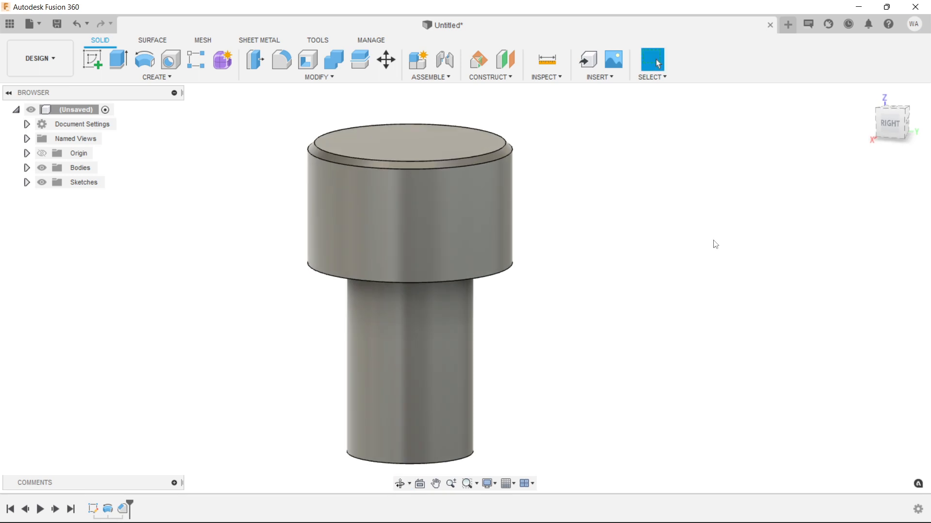
mouse_move(666, 280)
middle_mouse_down("shift")
mouse_move(663, 243)
mouse_move(665, 269)
middle_mouse_up("shift")
left_click(158, 78)
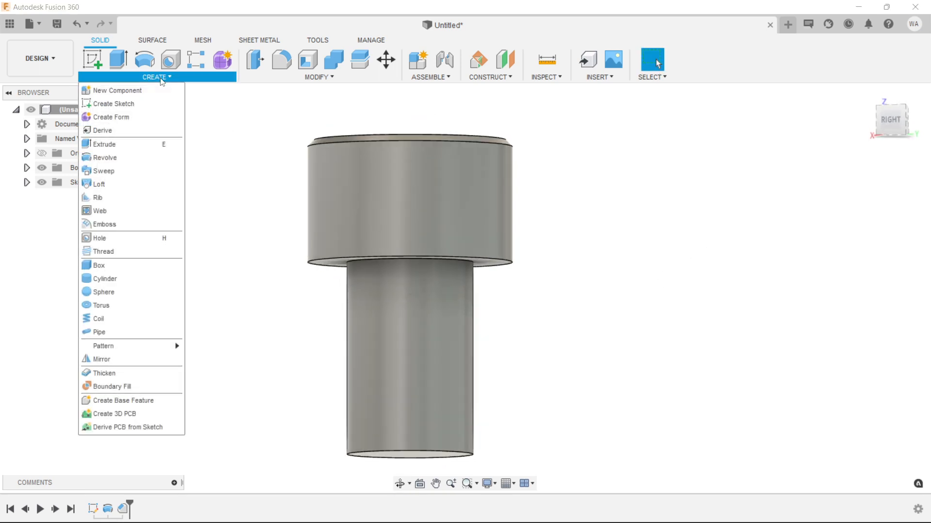
left_click(110, 252)
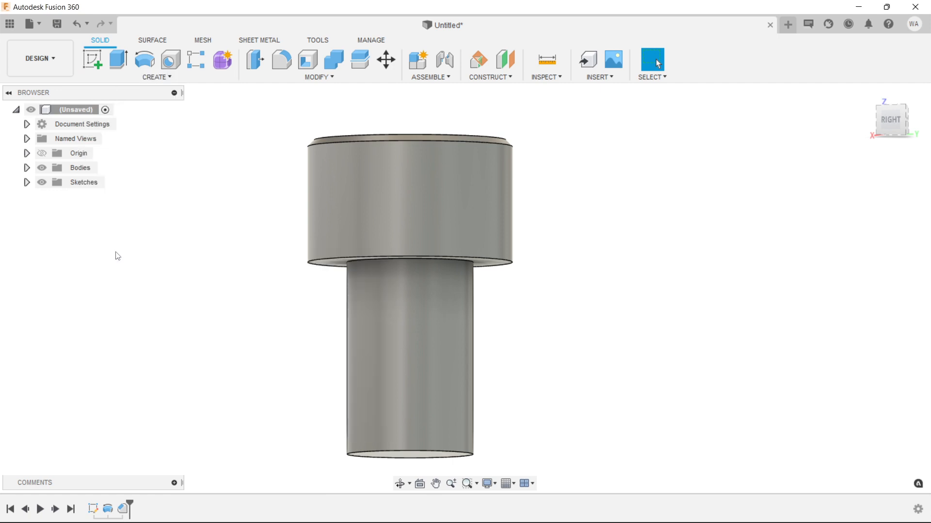
left_click(405, 337)
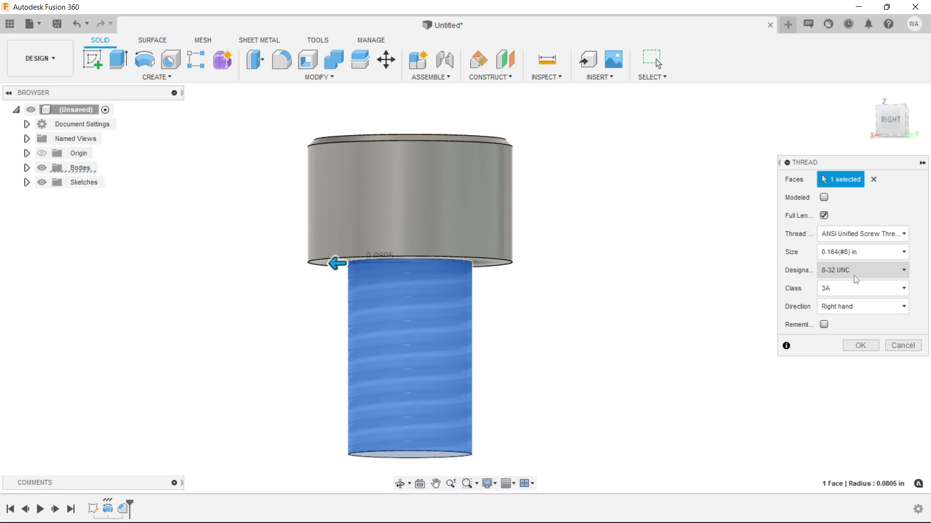
left_click(833, 290)
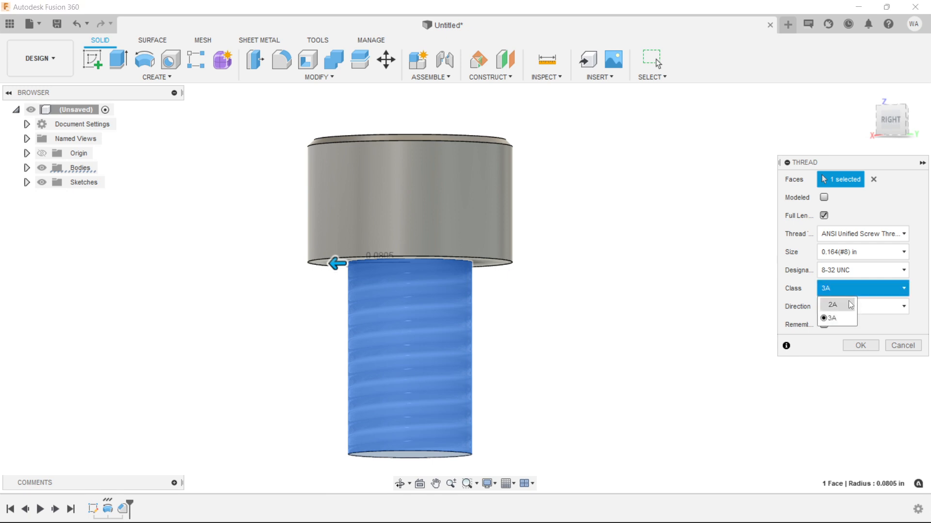
left_click(847, 304)
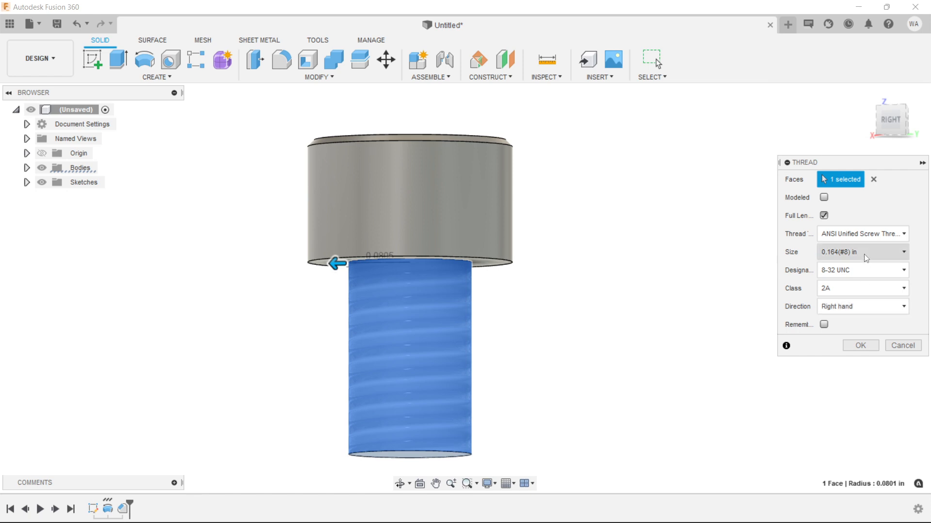
left_click(823, 197)
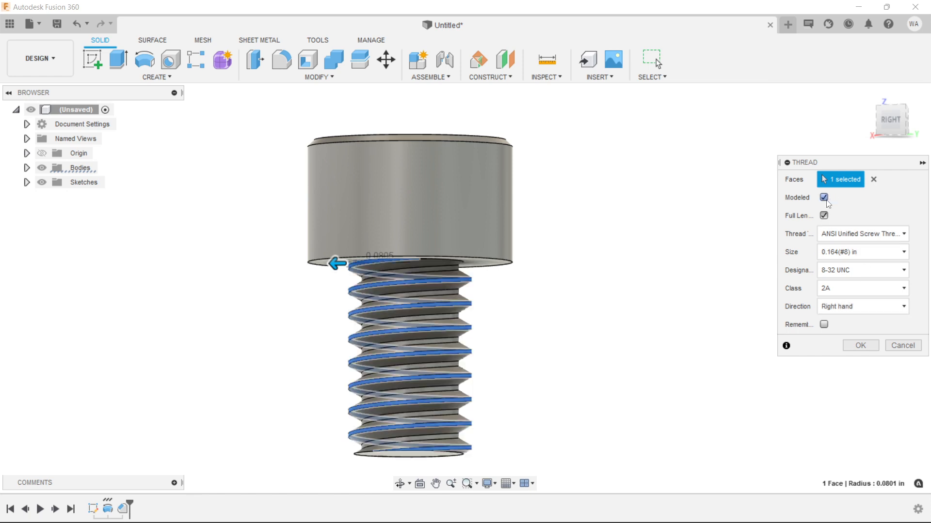
Try a partial-length thread offset about 0.0938 in and about 0.0323 in from the head, and restore full length.
middle_click_drag(614, 318, 608, 266)
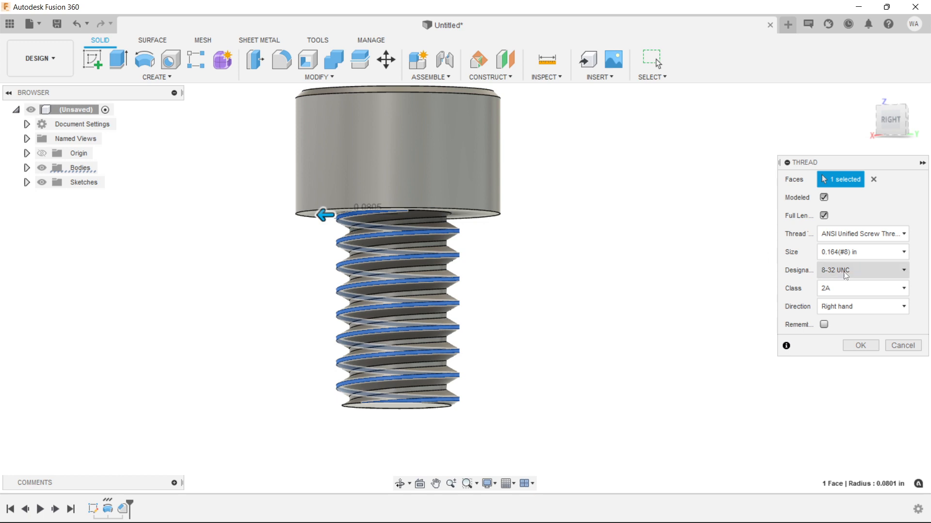
left_click(824, 216)
left_click_drag(395, 227, 405, 300)
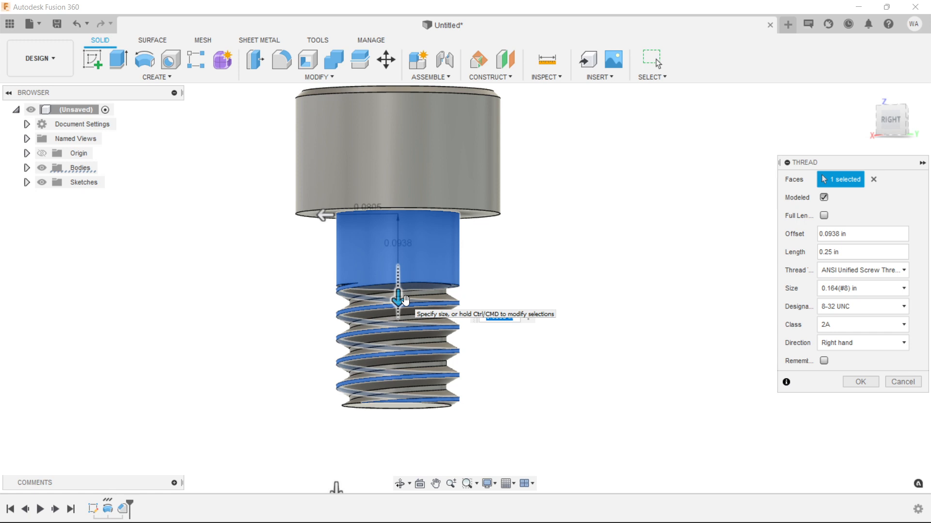
left_click_drag(405, 300, 406, 299)
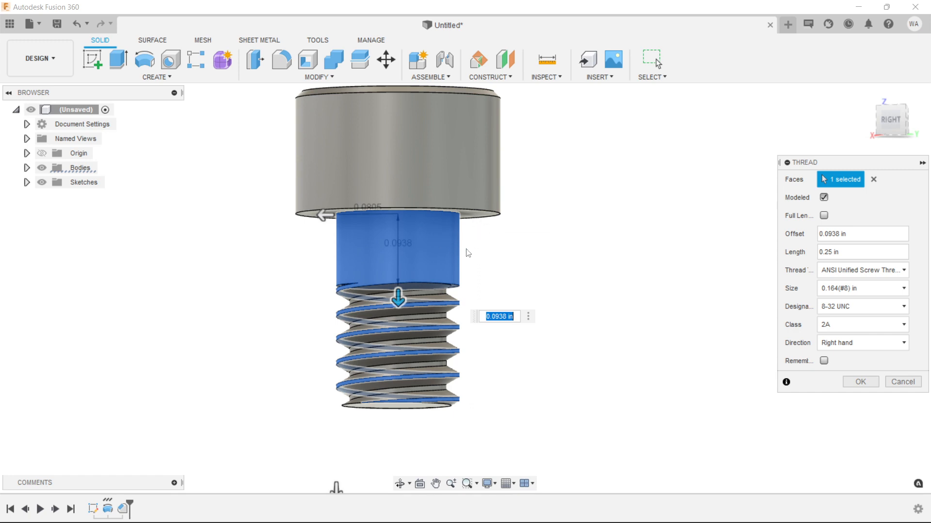
left_click_drag(398, 299, 401, 248)
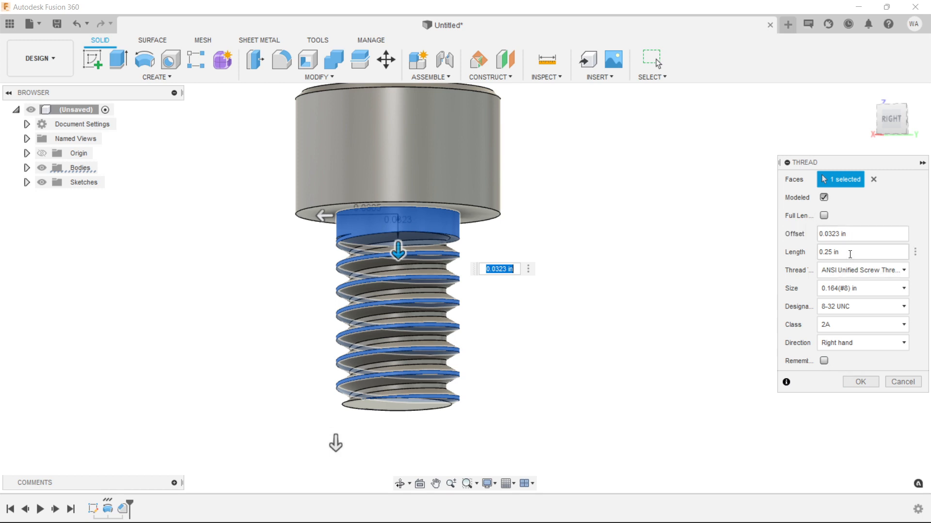
left_click(824, 215)
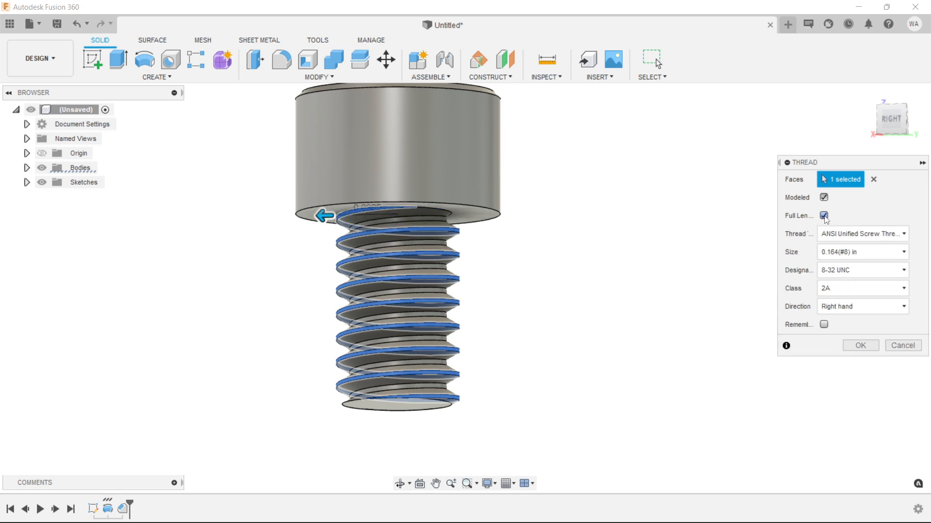
Apply the full-length modeled thread and start a sketch on the flat top face of the head.
left_click(857, 346)
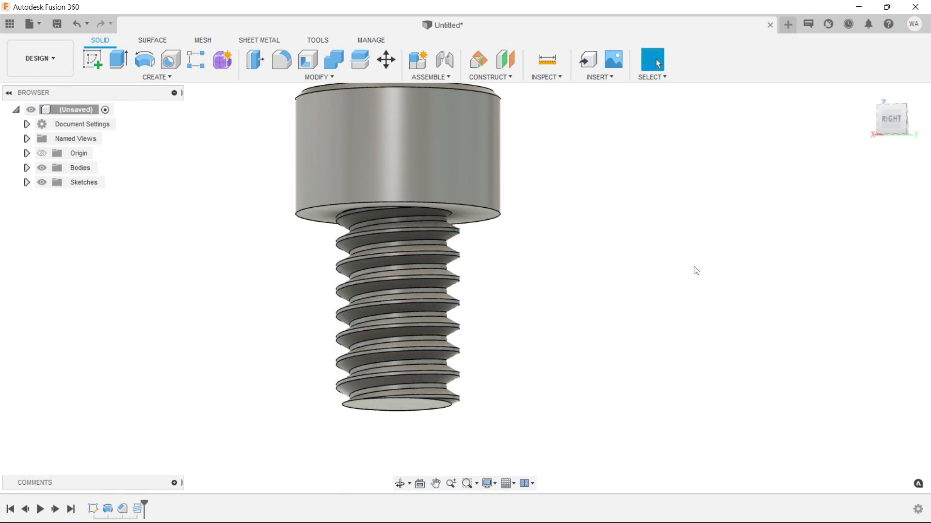
middle_click_drag(712, 277, 727, 252, "shift")
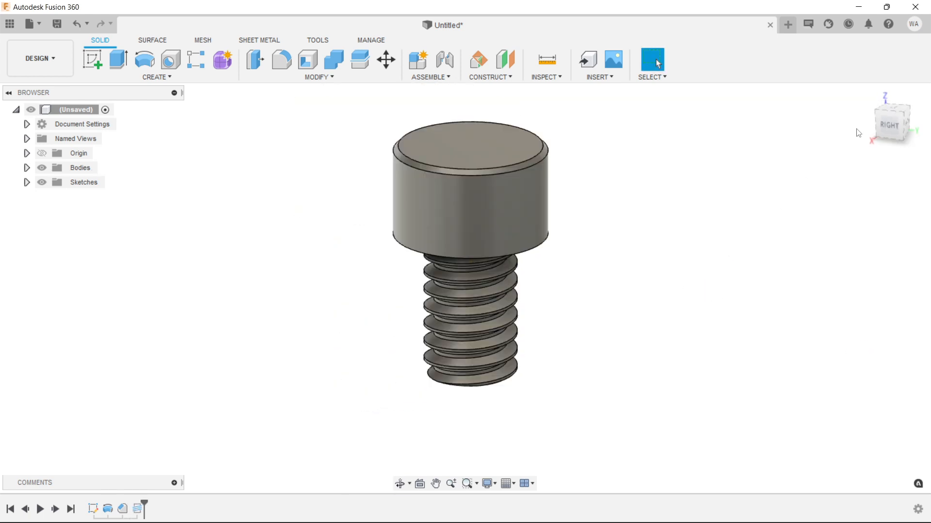
left_click(872, 97)
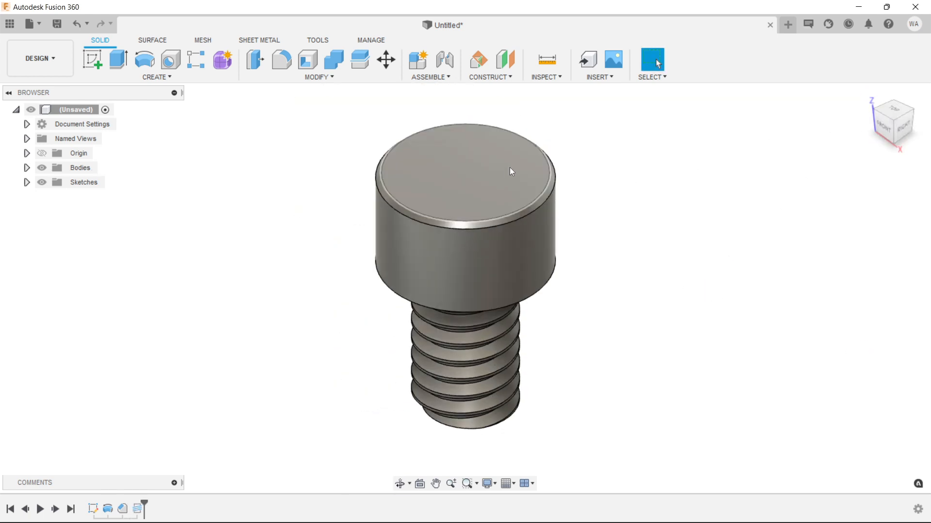
left_click(93, 58)
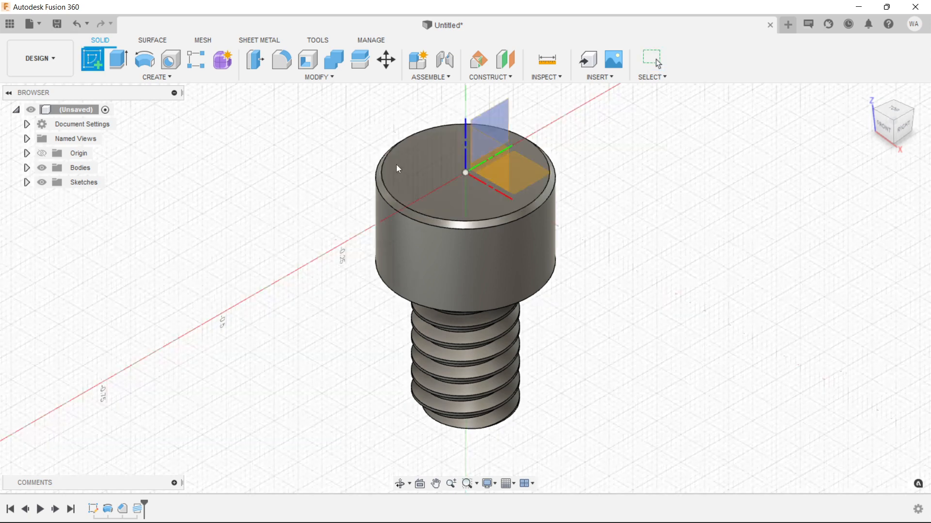
left_click(430, 182)
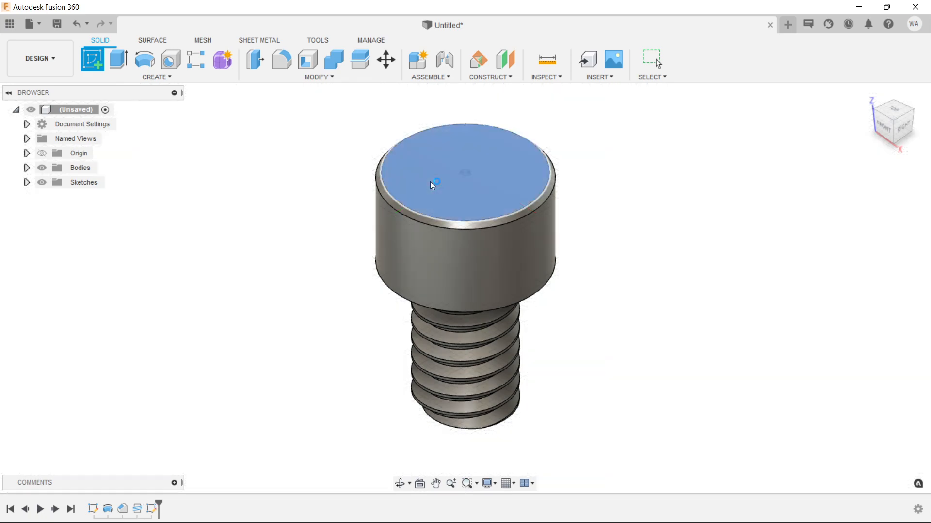
left_click(160, 77)
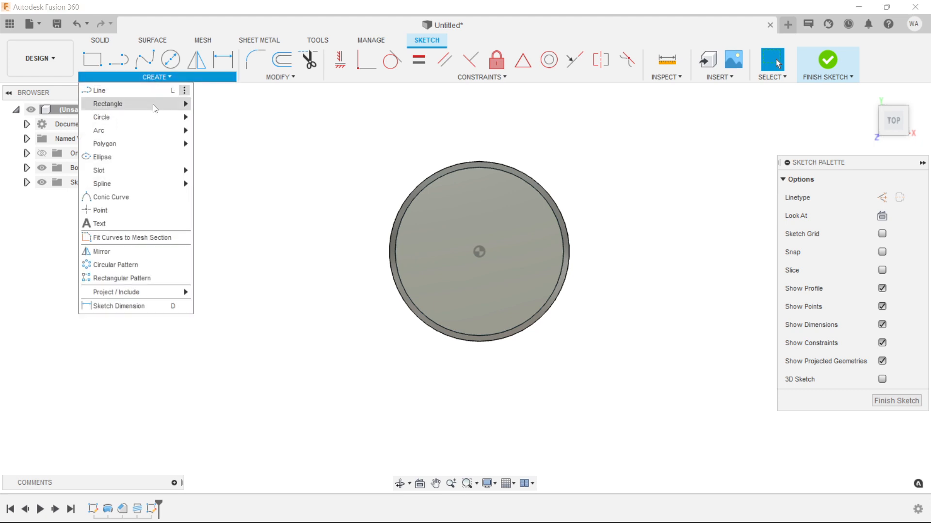
mouse_move(153, 123)
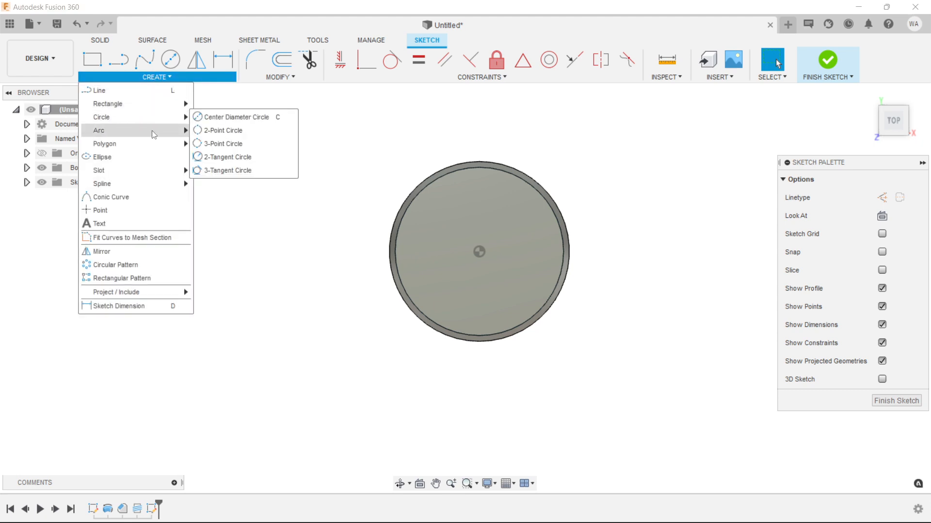
mouse_move(146, 142)
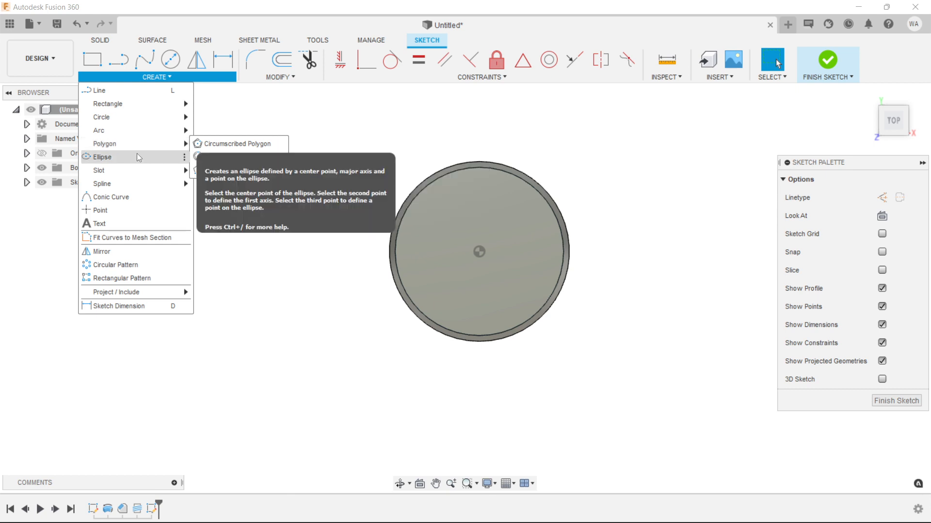
mouse_move(140, 177)
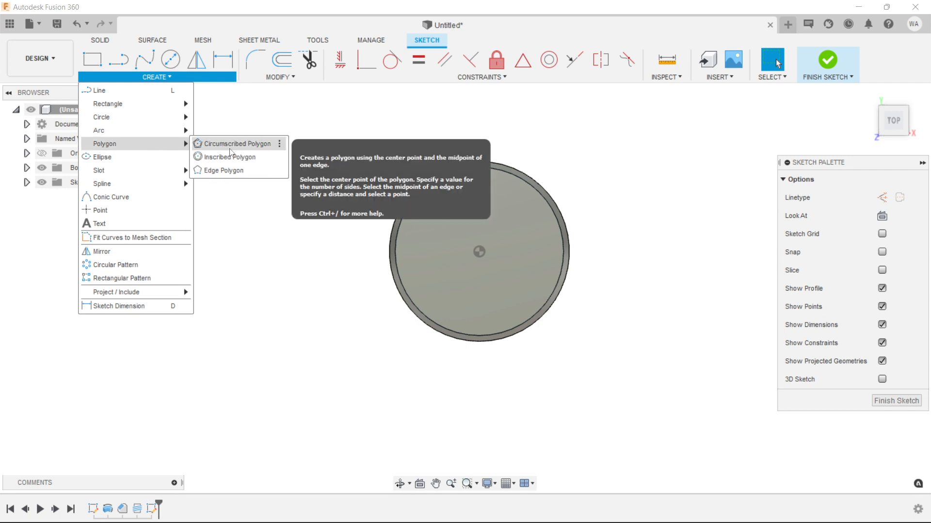
left_click(237, 144)
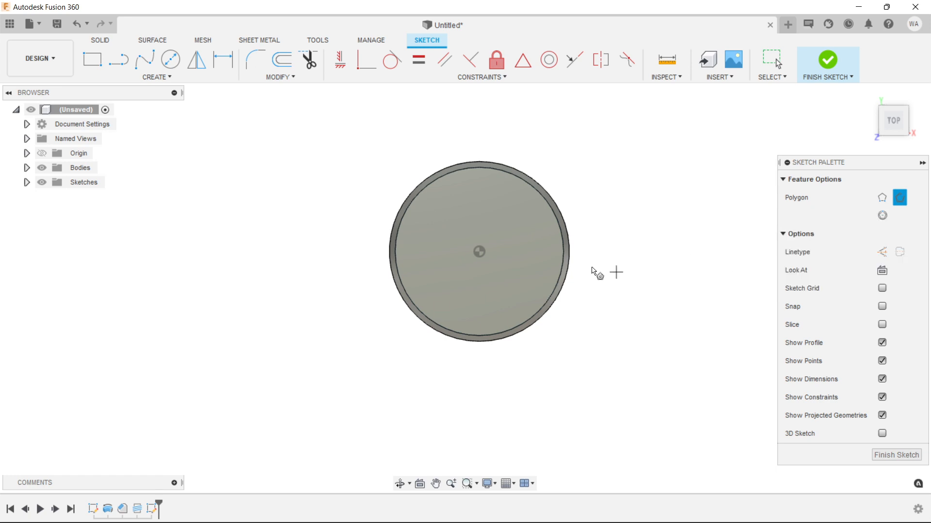
left_click(479, 252)
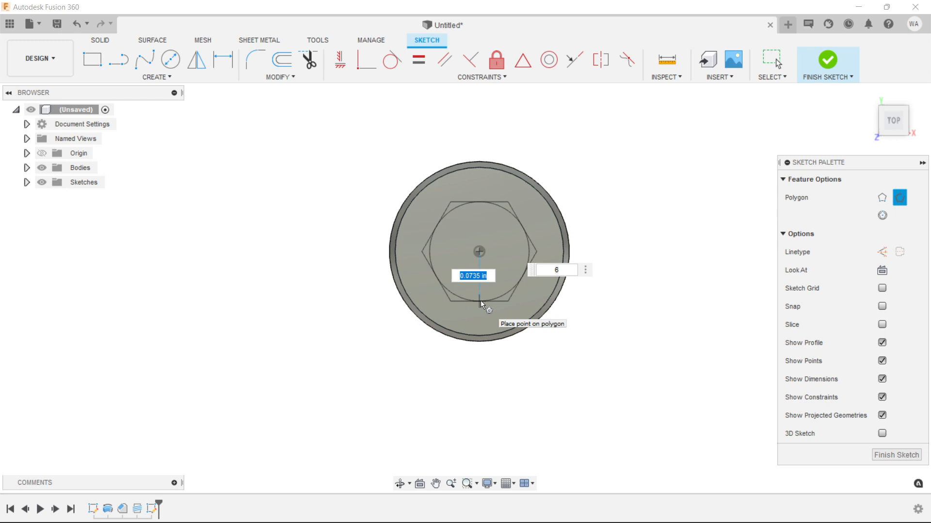
type("25")
key("Tab")
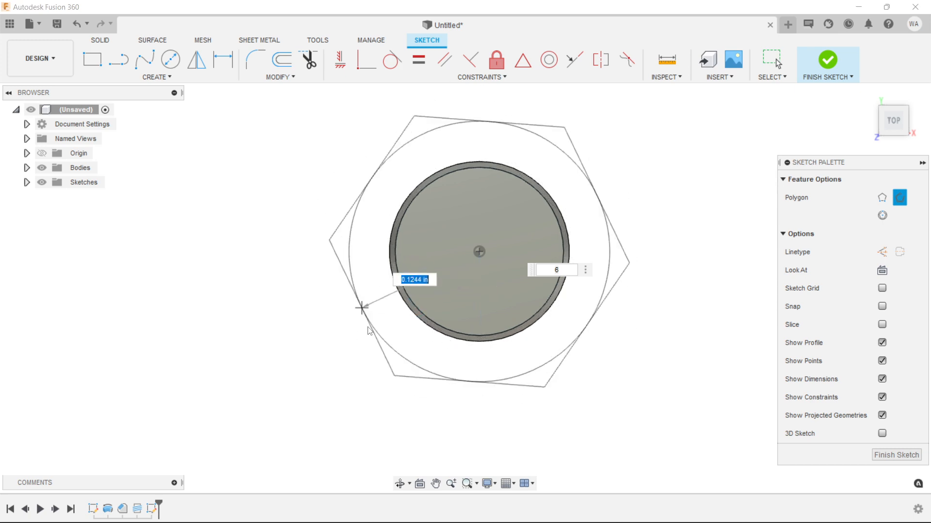
key("Escape")
Open the revolve profile sketch to check the head diameter dimension, and close the sketch.
right_click(94, 509)
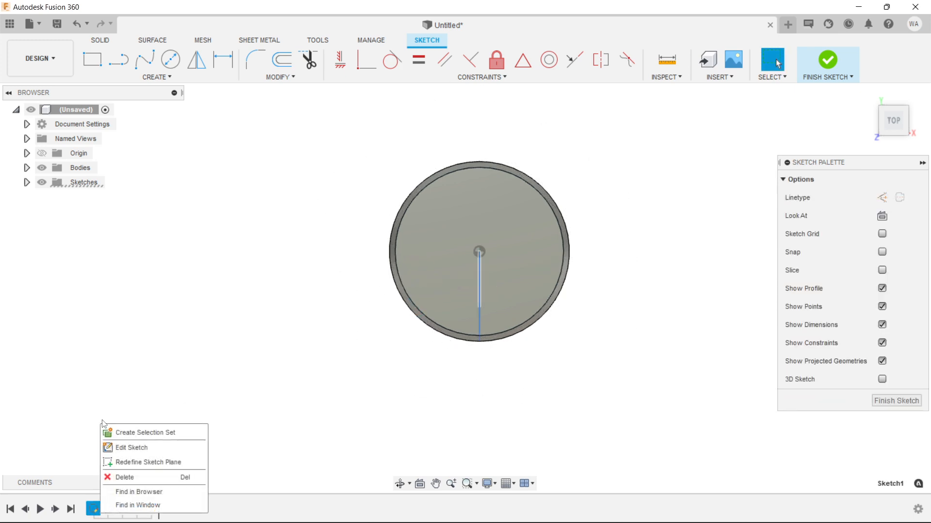
left_click(120, 448)
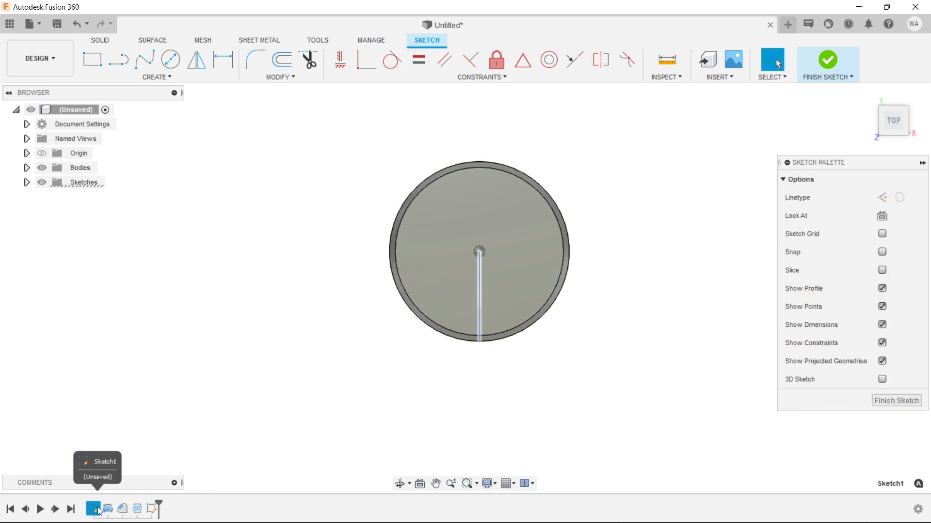
right_click(94, 509)
left_click(131, 450)
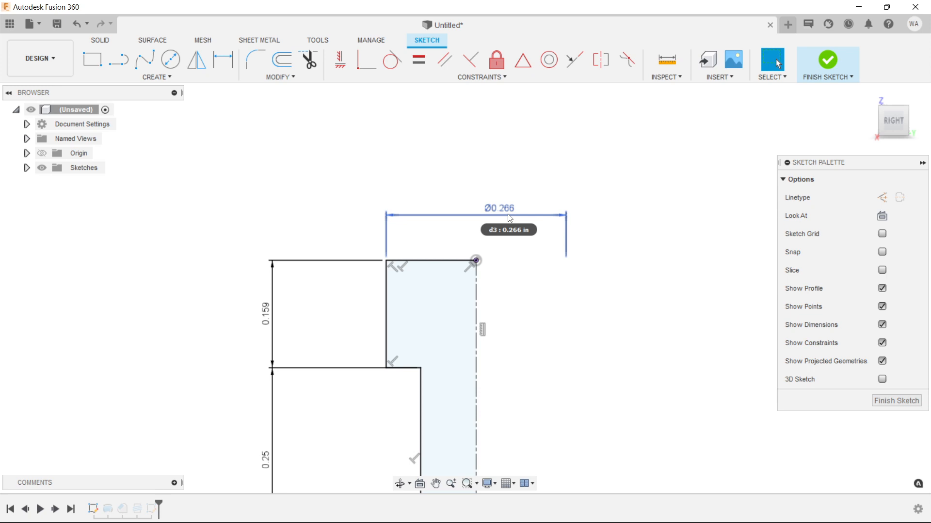
left_click(897, 401)
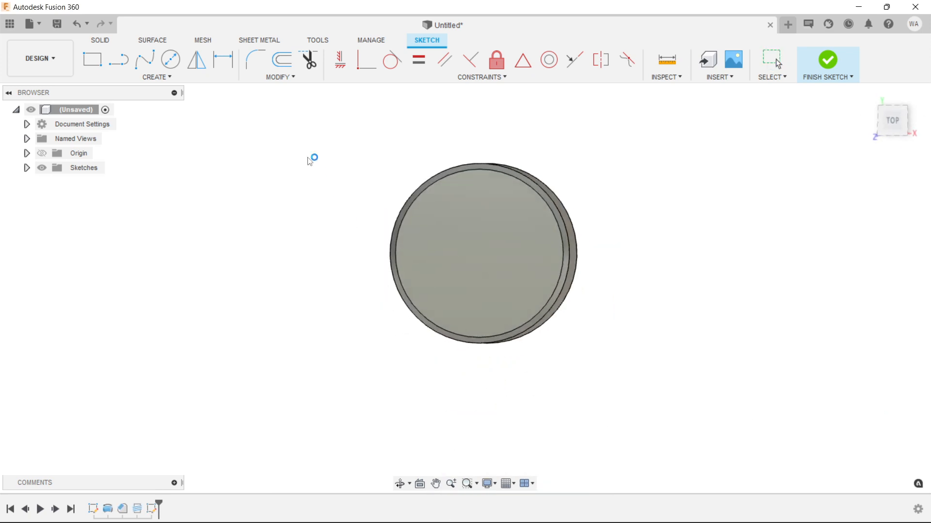
Reopen the sketch on the flat top face of the head for editing.
right_click(153, 513)
left_click(189, 387)
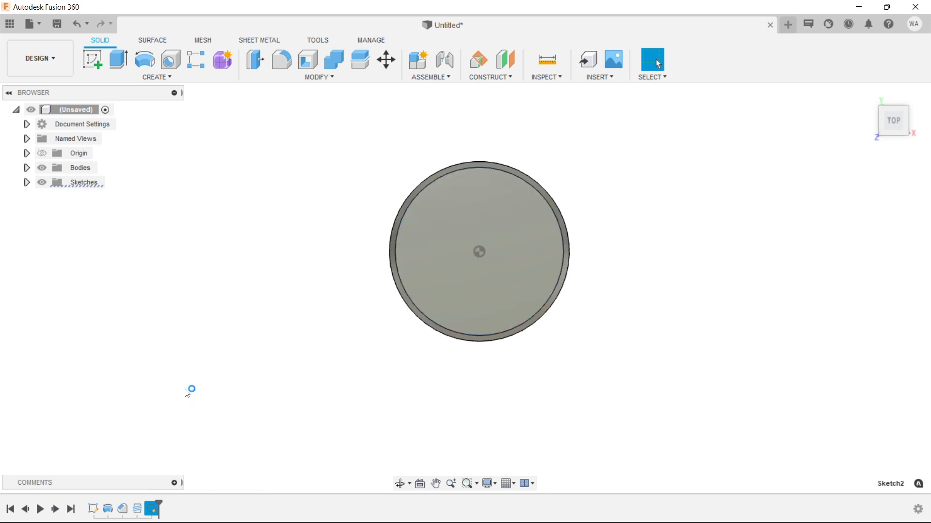
Draw a circumscribed six-sided polygon centred on the head's centre point, with a centre-to-side distance of .125/2 in.
left_click(142, 79)
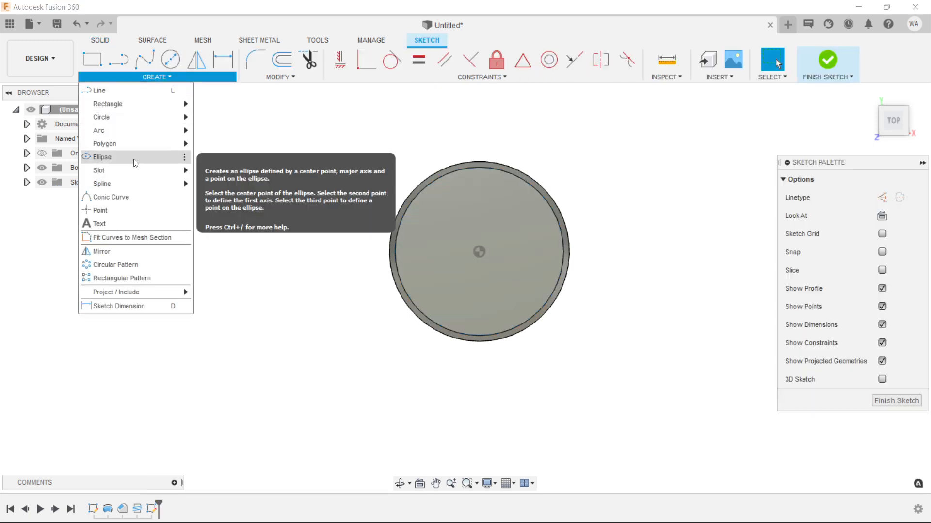
mouse_move(139, 147)
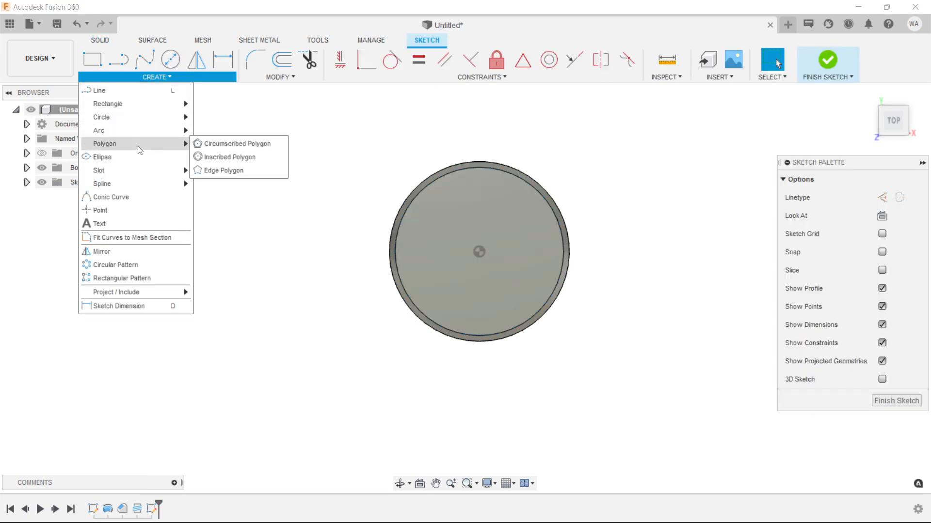
left_click(211, 157)
left_click(479, 252)
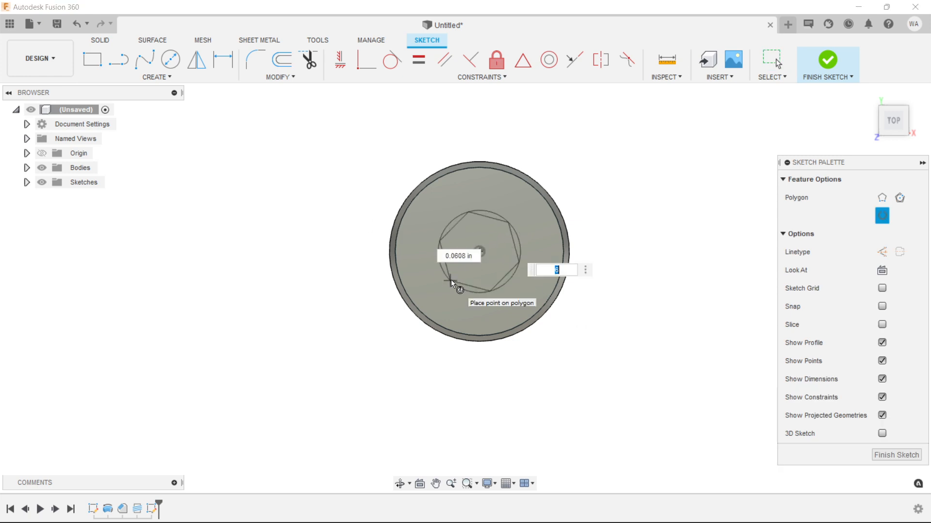
key("Tab")
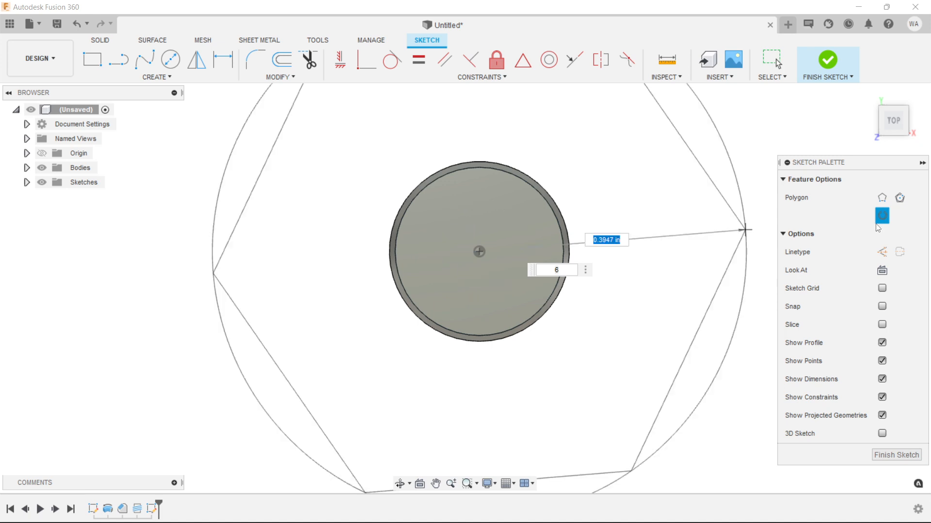
left_click(899, 197)
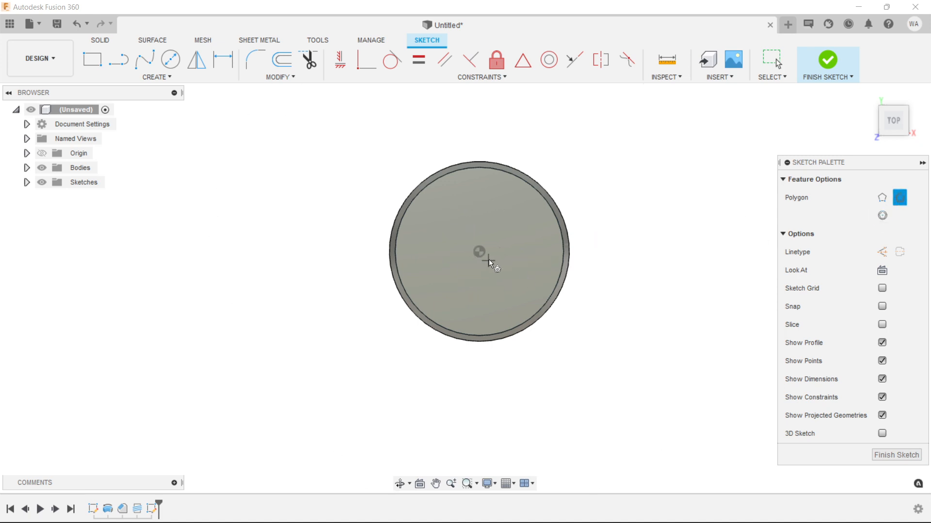
left_click(479, 252)
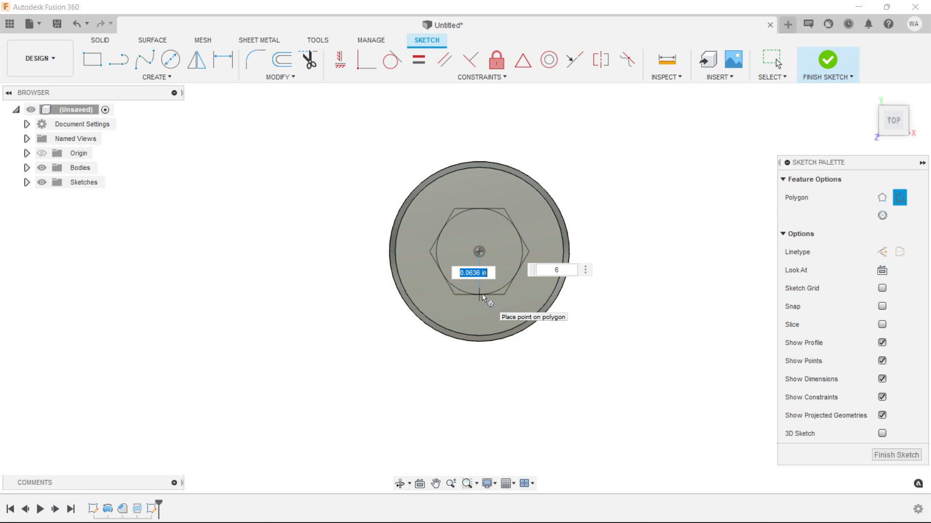
type(".125")
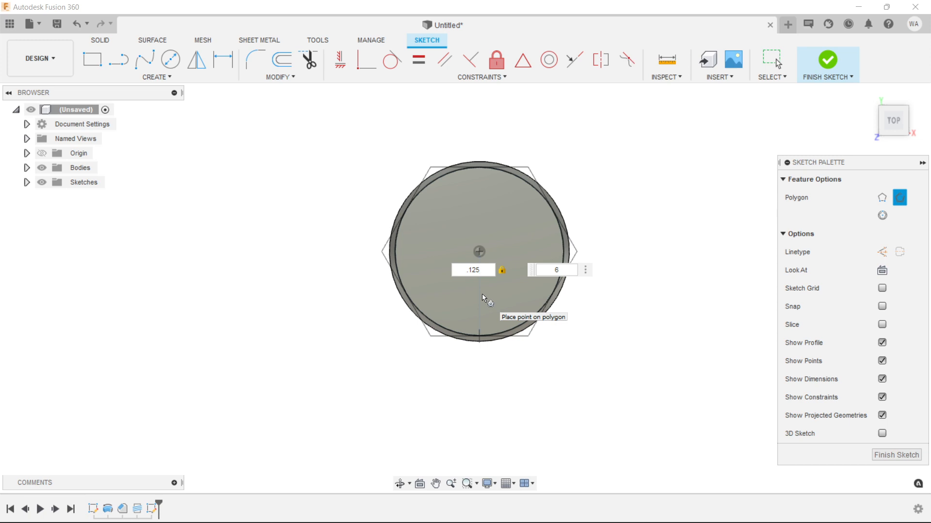
type("2")
key("Return")
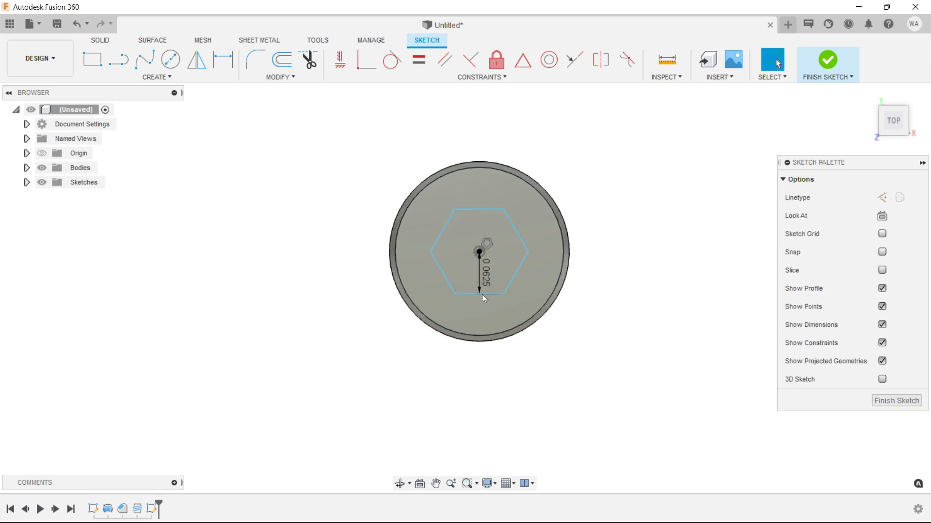
Check the distance between the hexagon's two horizontal sides with a trial dimension, without placing it.
scroll(502, 284, "up", 4)
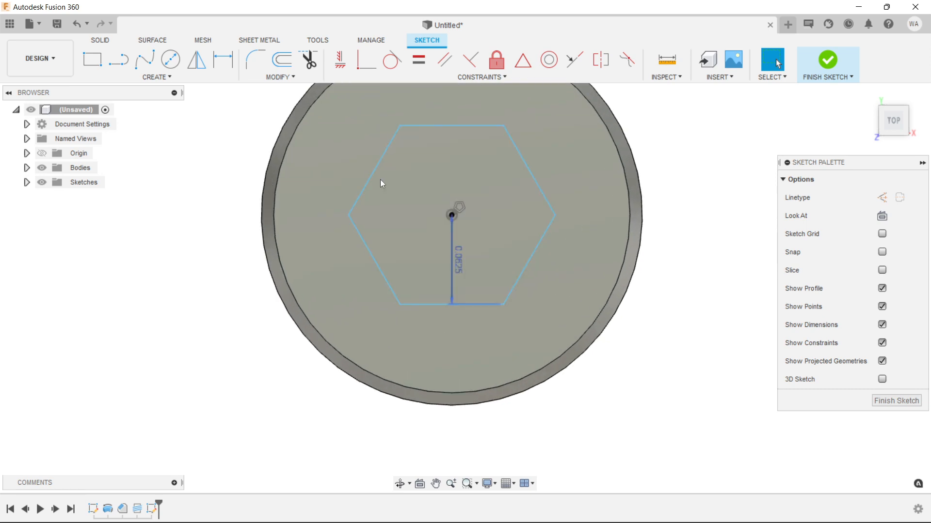
left_click(216, 63)
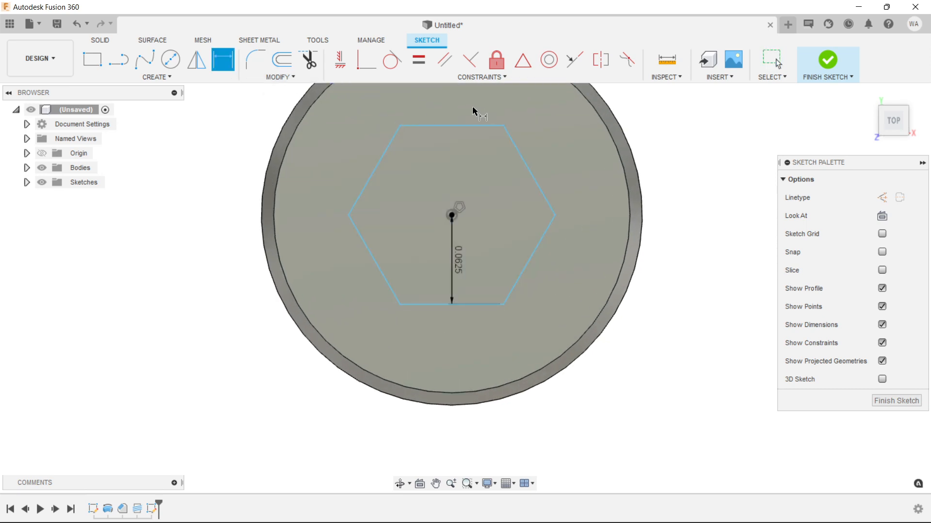
left_click(451, 126)
left_click(485, 304)
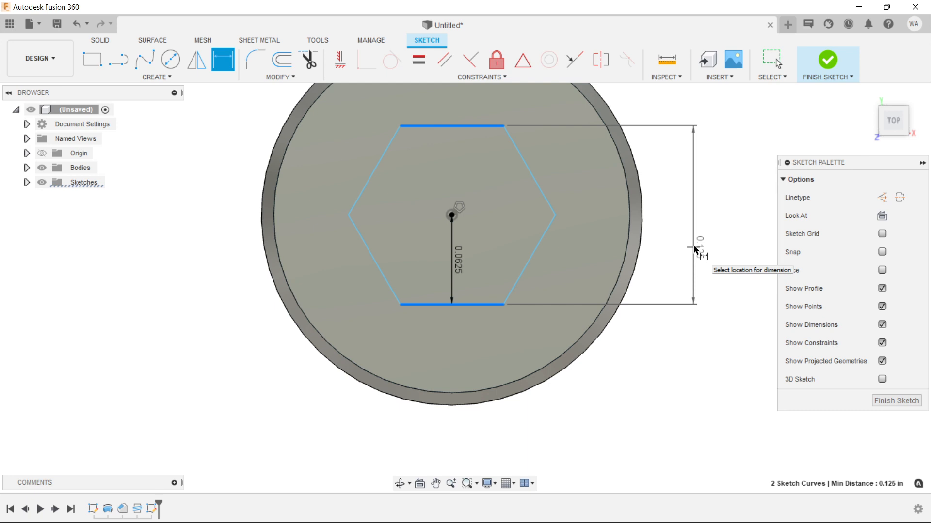
key("Escape")
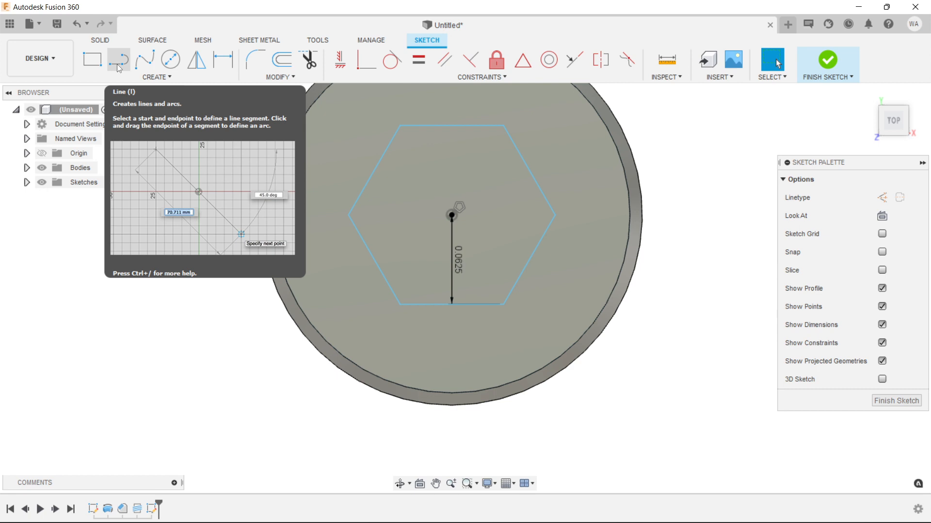
Draw a vertical construction line from the hexagon's centre to the midpoint of its upper side.
left_click(118, 68)
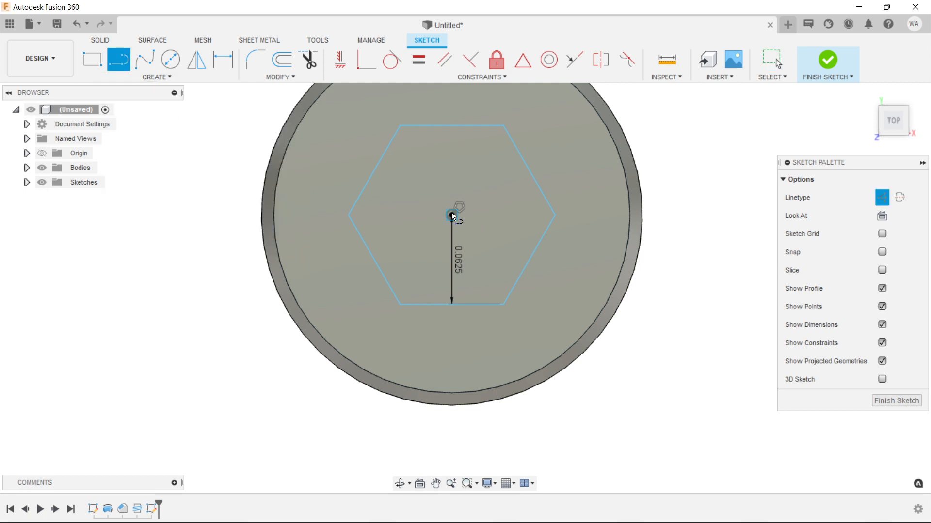
left_click(452, 216)
double_click(449, 124)
key("Escape")
Delete the hexagon together with its dimension and the construction line.
scroll(629, 182, "down", 3)
mouse_move(377, 110)
left_mouse_down()
mouse_move(648, 356)
mouse_move(680, 365)
left_mouse_up()
key("Delete")
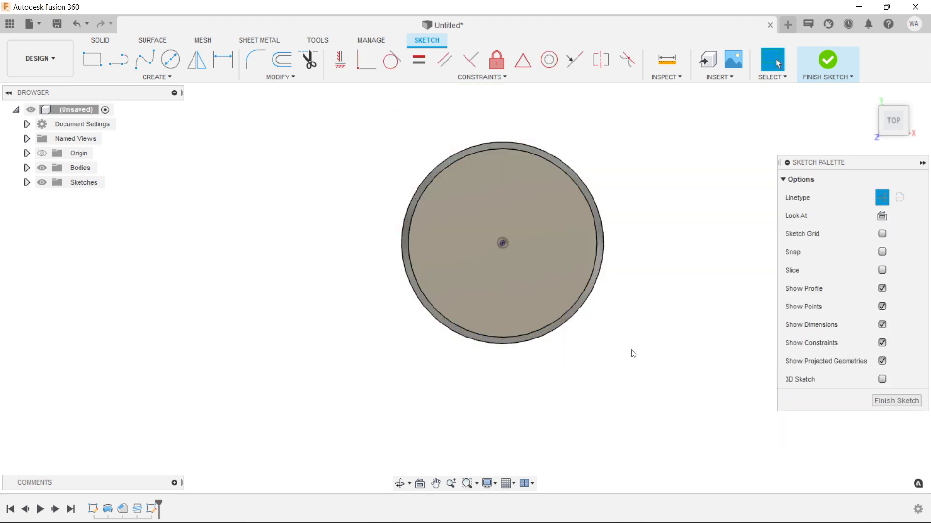
left_click(160, 78)
mouse_move(142, 144)
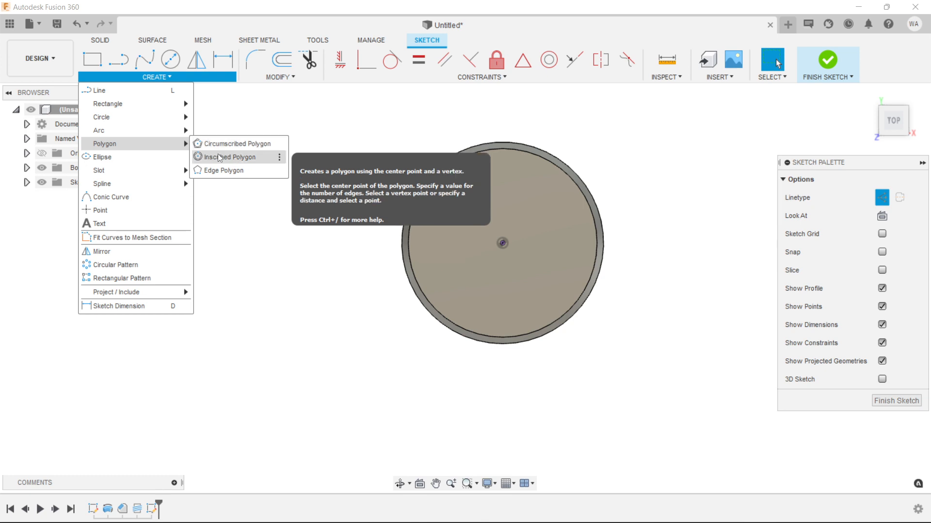
left_click(219, 158)
left_click(503, 243)
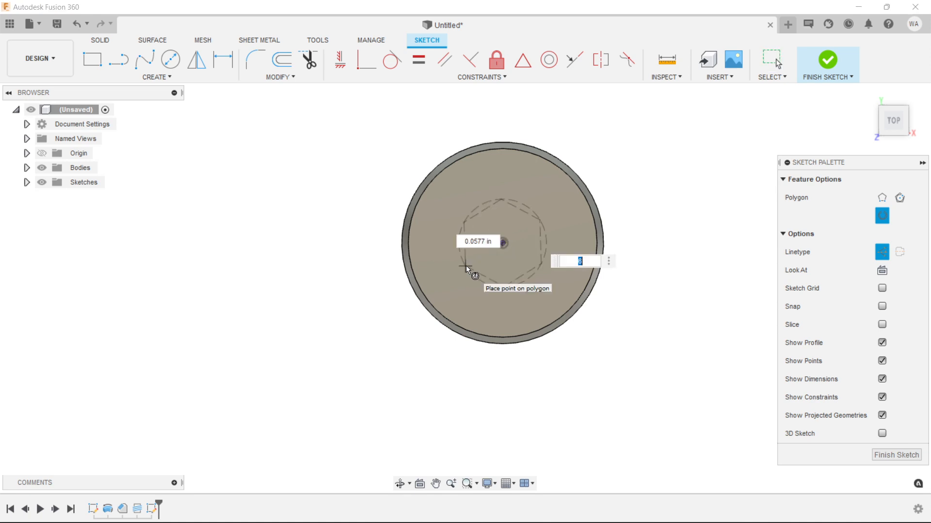
key("Tab")
type(".12")
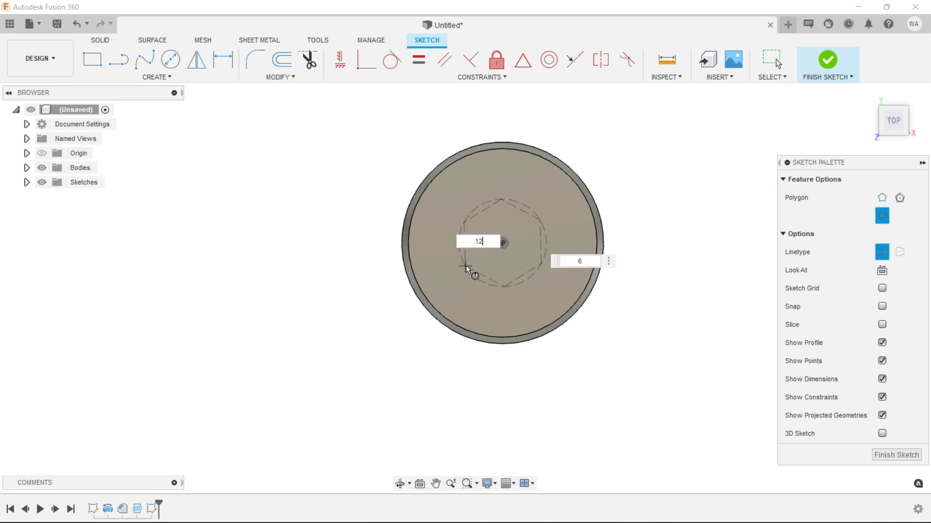
type("5")
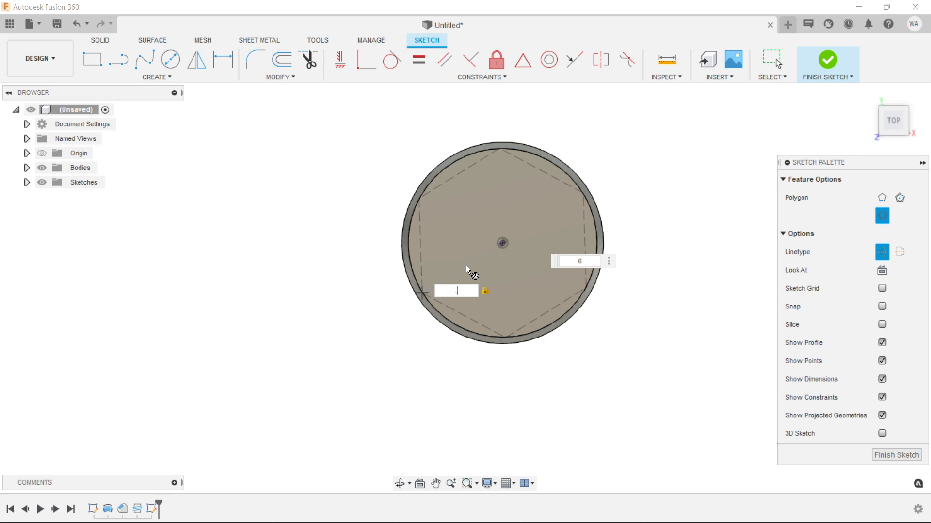
type("5")
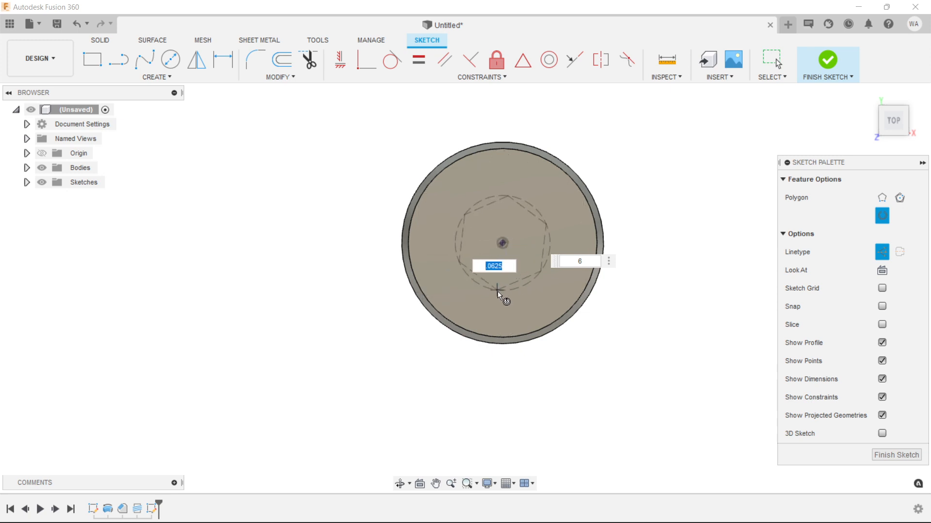
key("Escape")
Draw a circumscribed hexagon in normal linetype centred on the head, about 0.0624 in from centre to side.
left_click(194, 76)
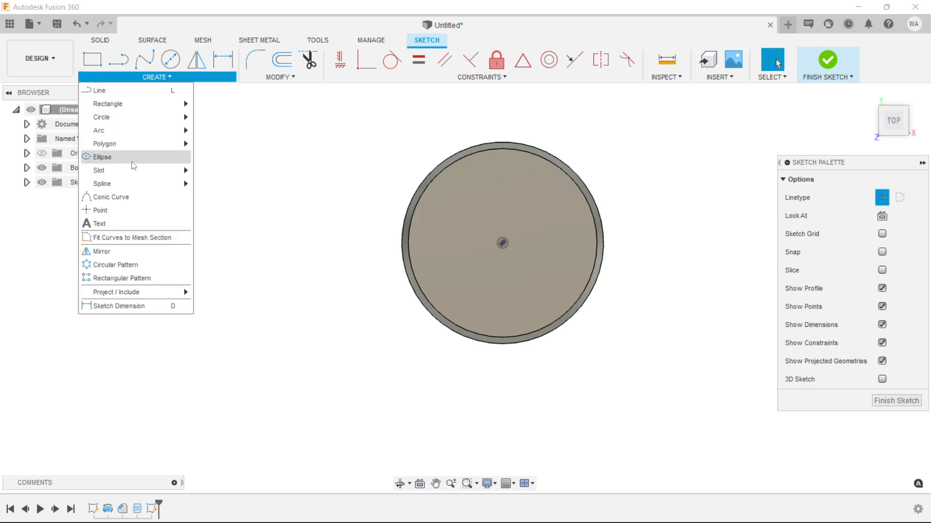
left_click(233, 146)
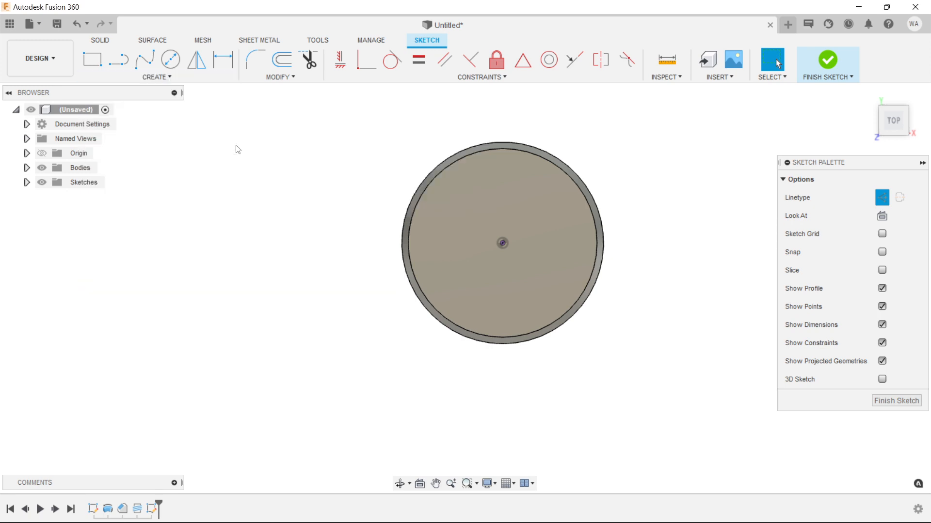
left_click(881, 251)
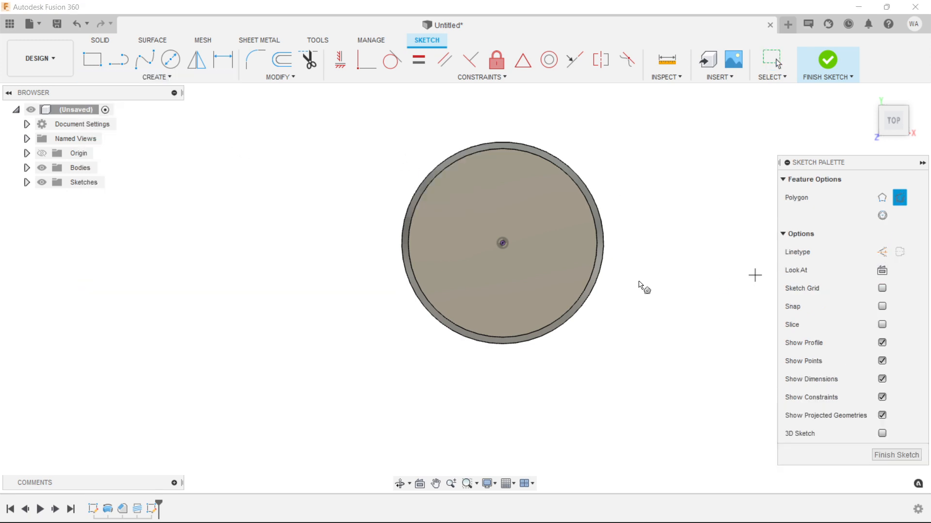
left_click(502, 243)
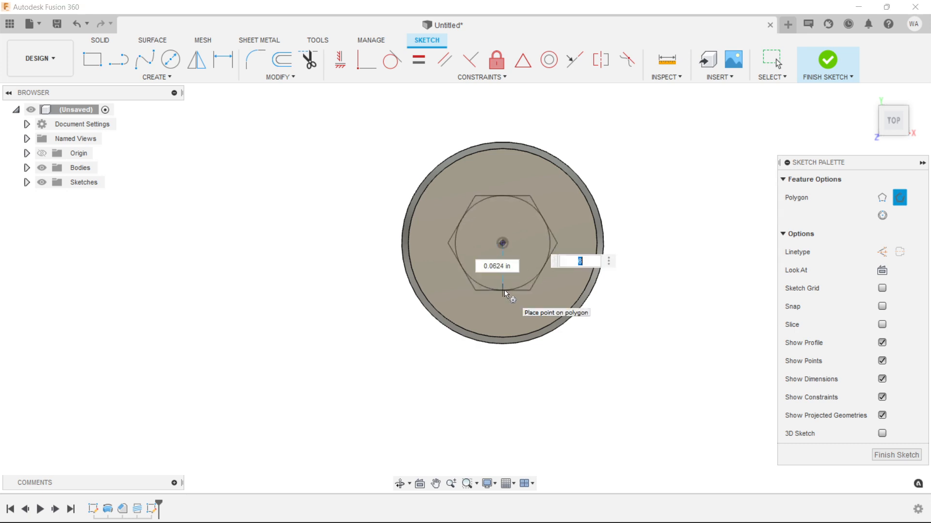
key("BackSpace")
type("625")
key("Return")
Draw a vertical construction line between the midpoints of the hexagon's upper and lower sides.
scroll(630, 266, "up", 3)
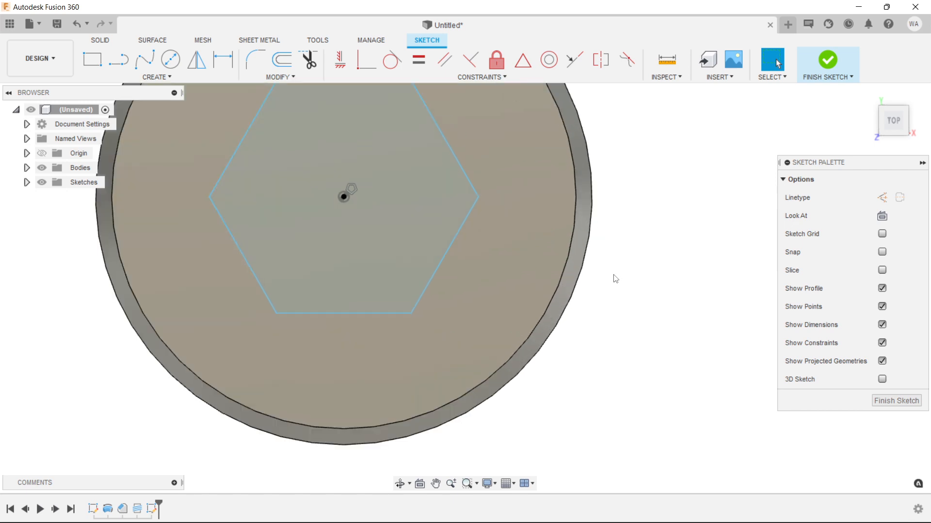
scroll(616, 276, "down", 2)
middle_click_drag(663, 267, 629, 323)
left_click(118, 59)
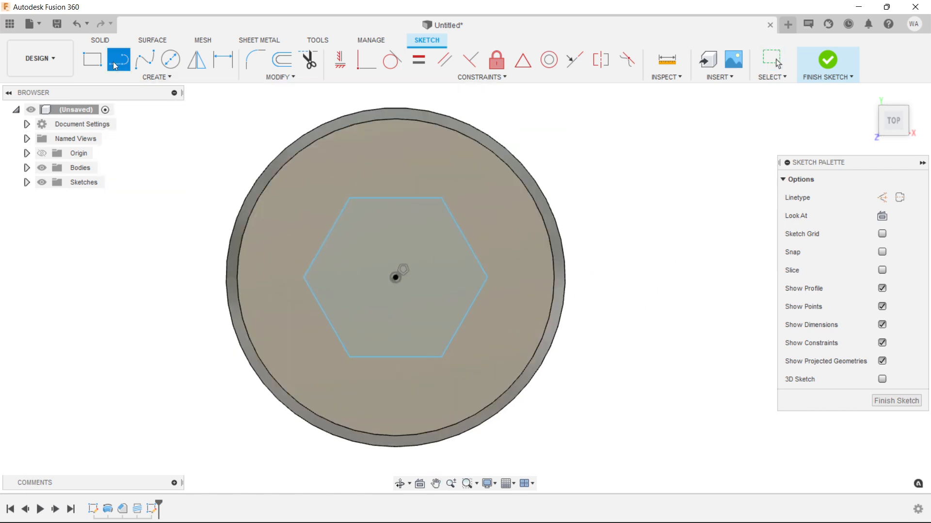
key("x")
left_click(396, 199)
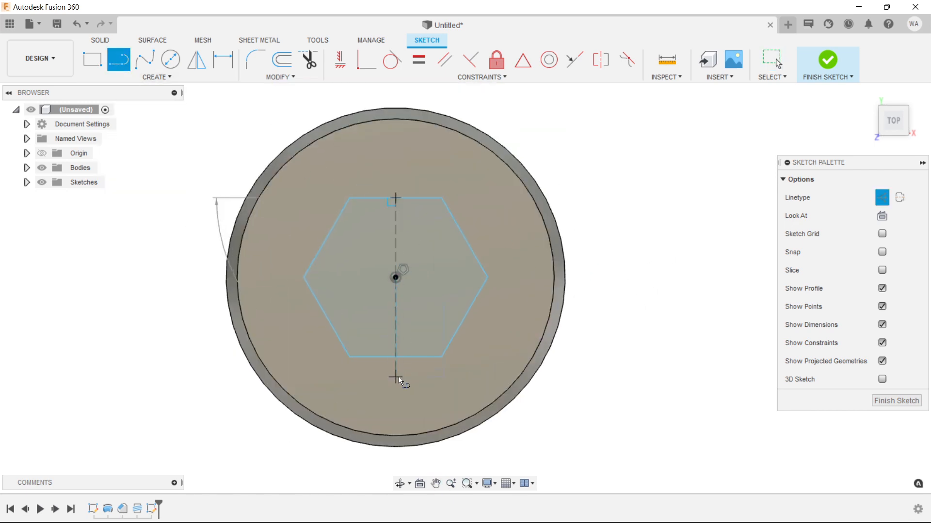
left_click(396, 361)
key("Escape")
key("Escape")
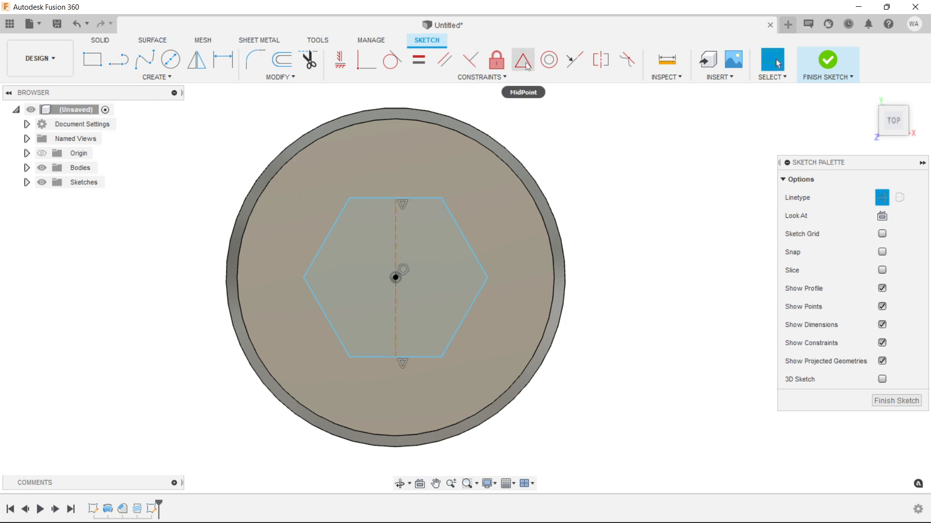
Try to apply a midpoint constraint between the vertical construction line and the head's centre point.
left_click(522, 59)
left_click(396, 252)
left_click(396, 278)
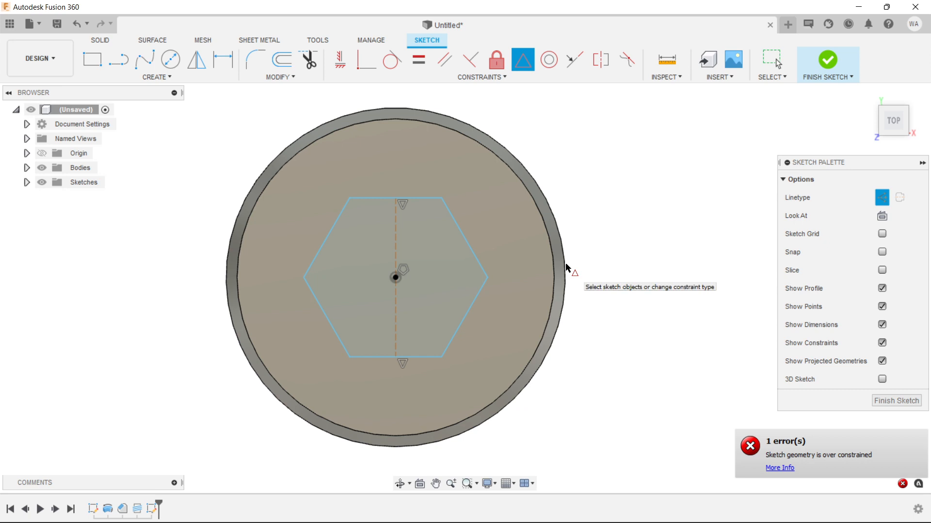
Dimension the distance between the hexagon's upper and lower sides and set it to .125 in.
key("d")
left_click(418, 199)
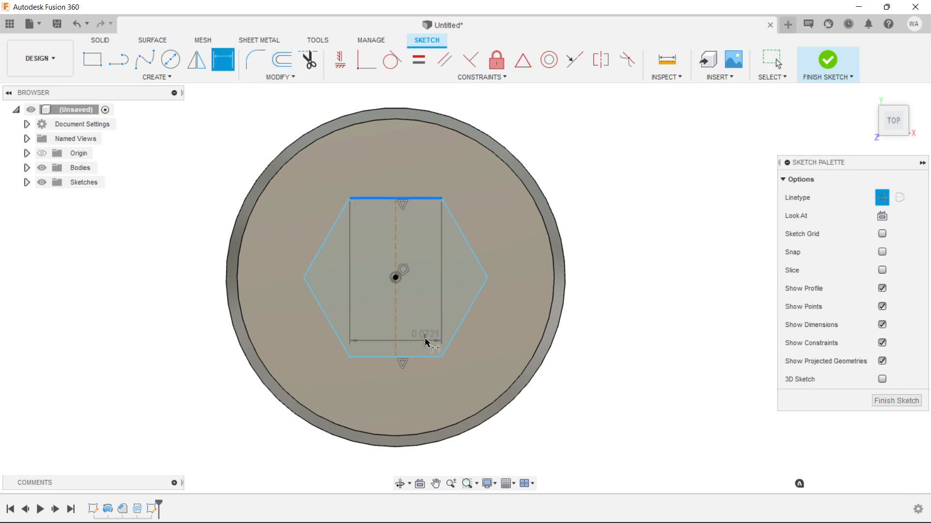
left_click(426, 357)
left_click(654, 336)
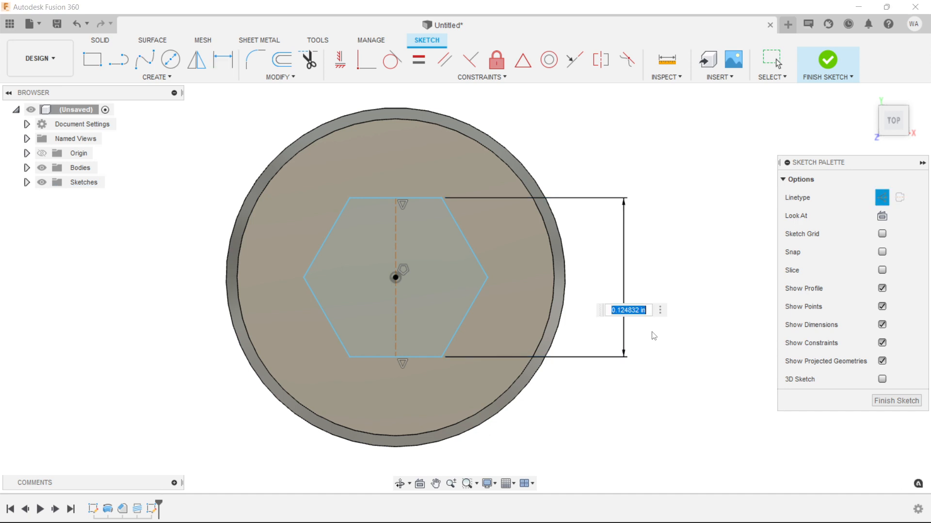
type(".125")
key("Return")
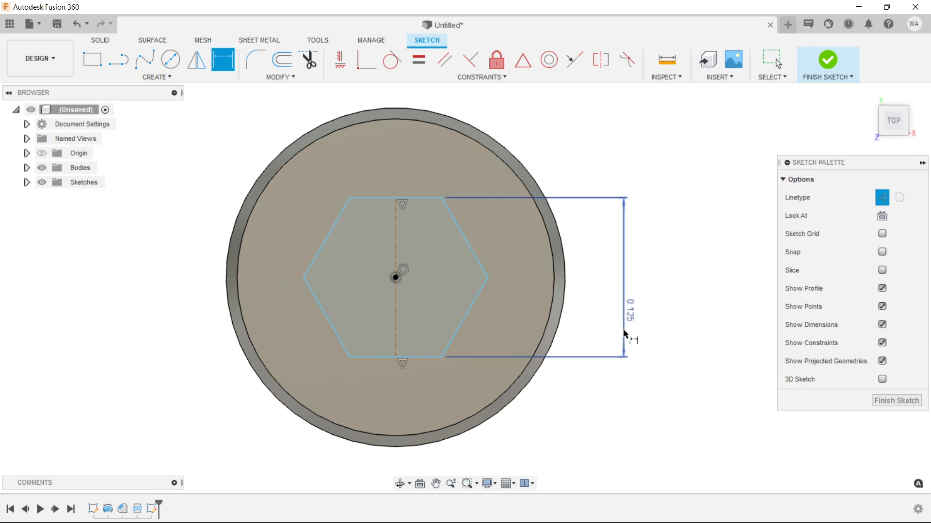
key("Escape")
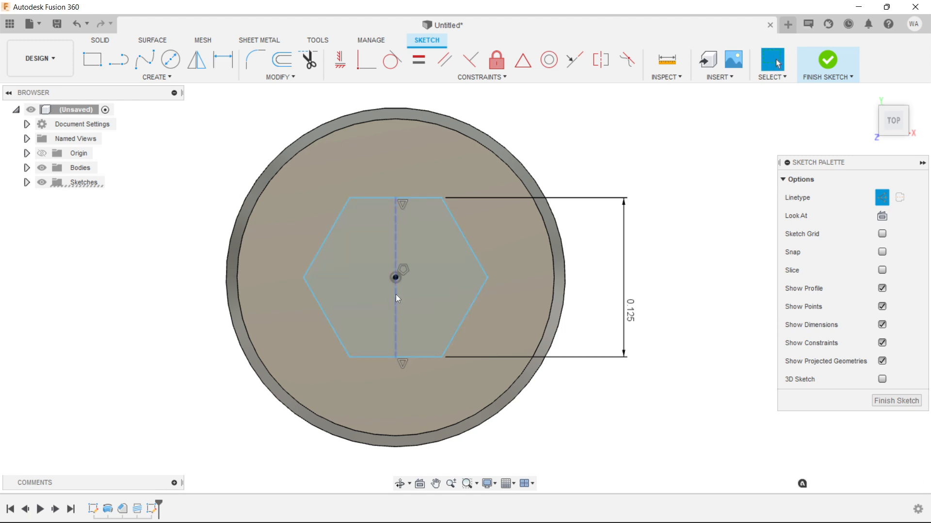
Delete the vertical construction line running through the hexagon.
left_click(396, 294)
key("Delete")
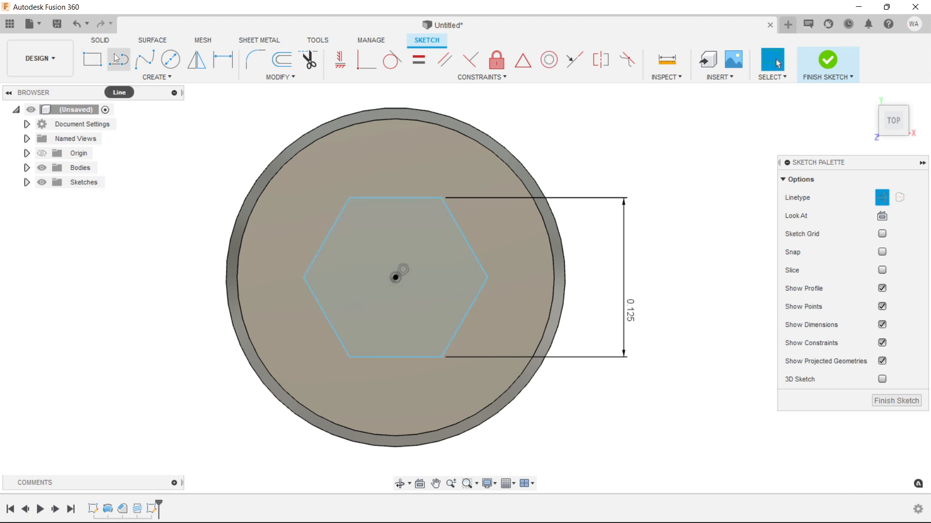
Draw a vertical line with its midpoint constrained to the head's centre point and its upper end at the midpoint of the hexagon's upper side.
left_click(118, 60)
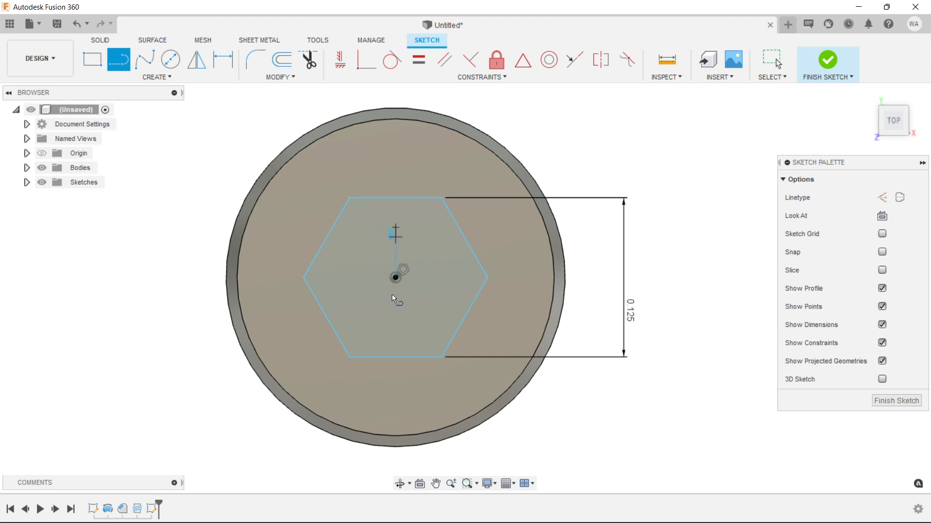
left_click(396, 331)
left_click(522, 60)
left_click(396, 289)
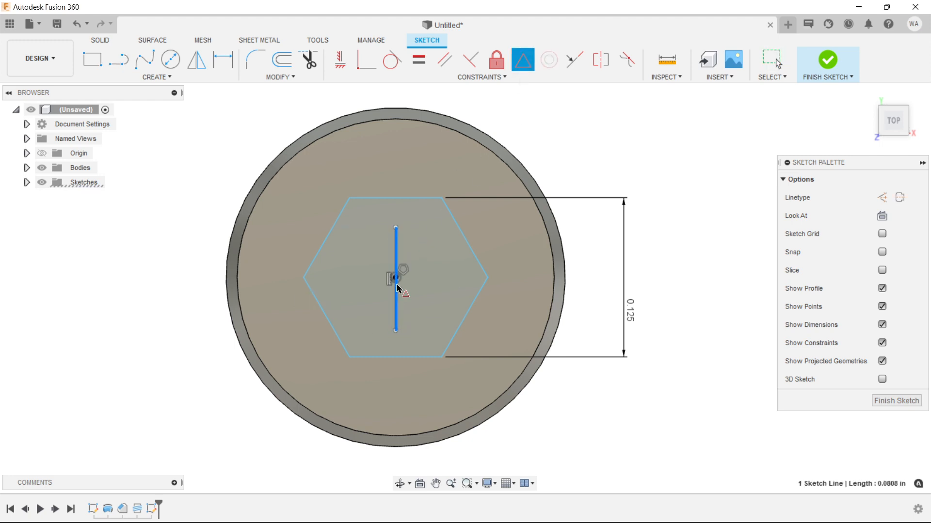
key("Escape")
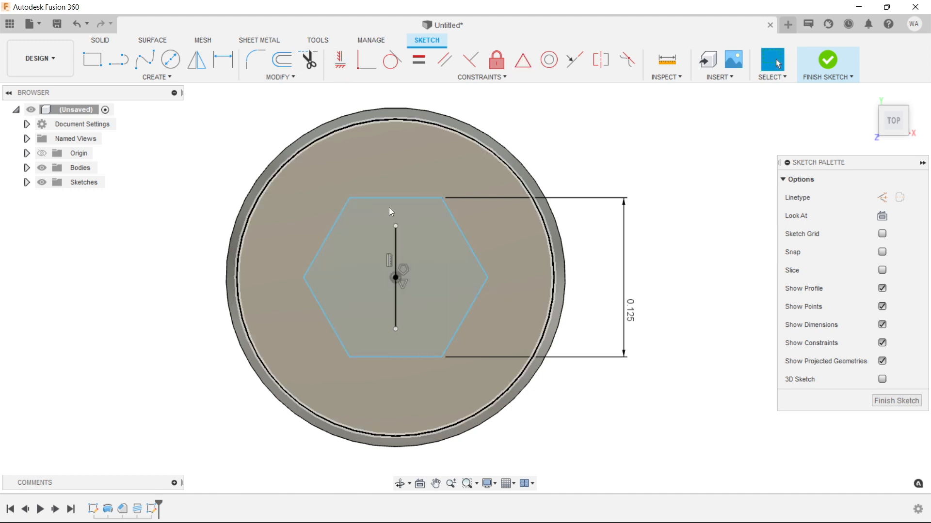
left_click_drag(397, 225, 398, 198)
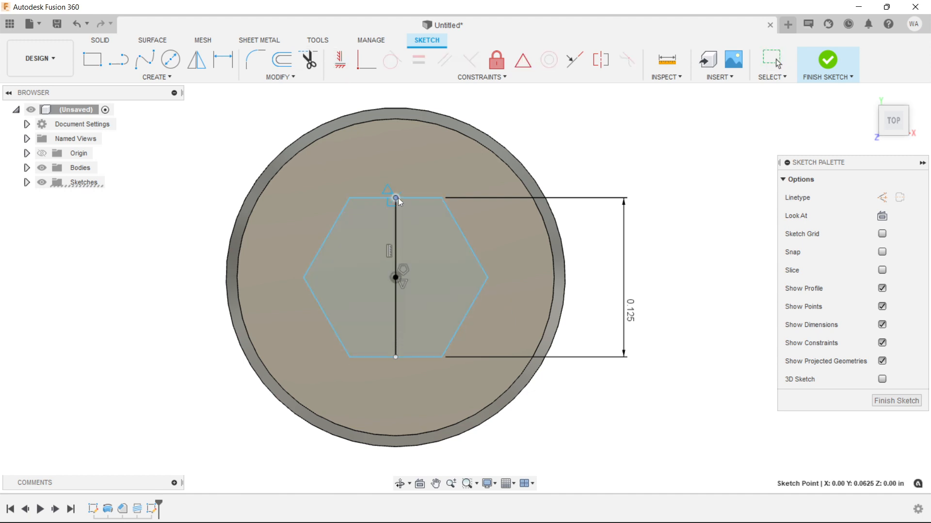
Convert the vertical line through the hexagon to a construction line and finish the sketch.
left_click(396, 339)
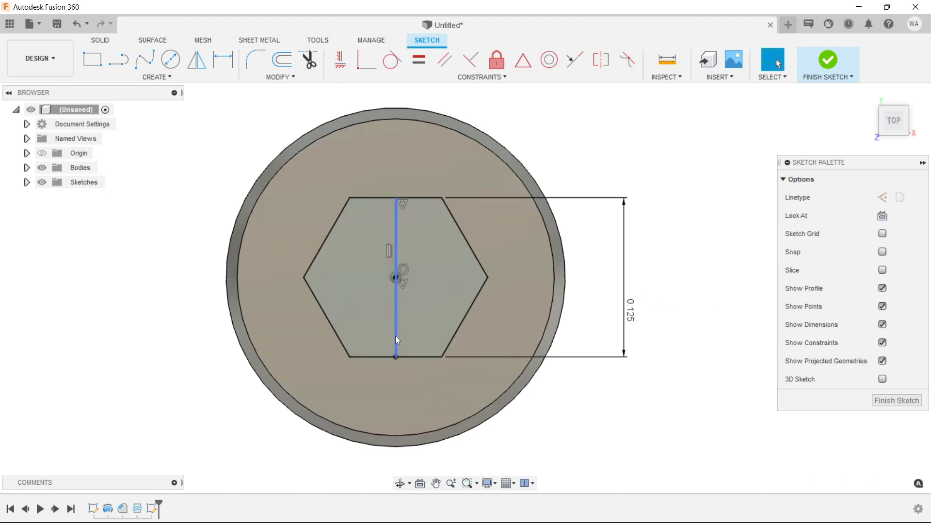
key("x")
left_click(719, 329)
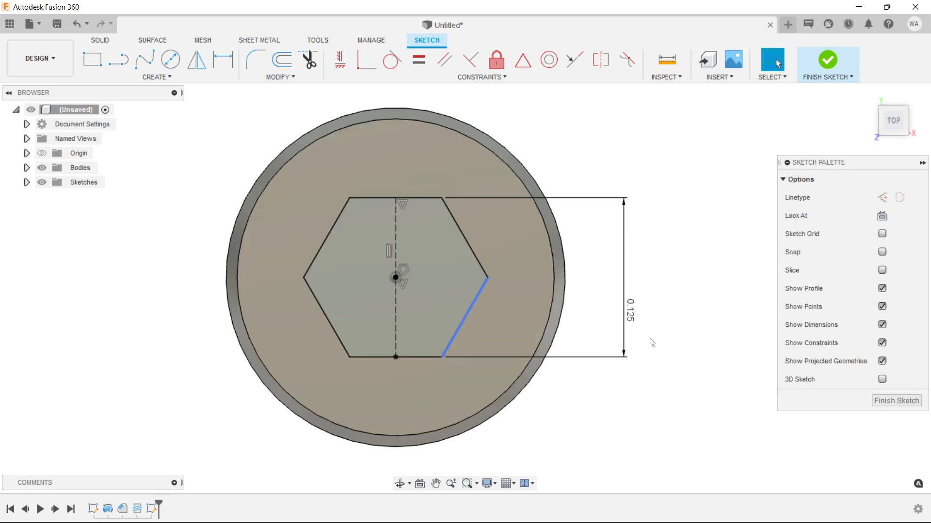
left_click_drag(631, 315, 629, 319)
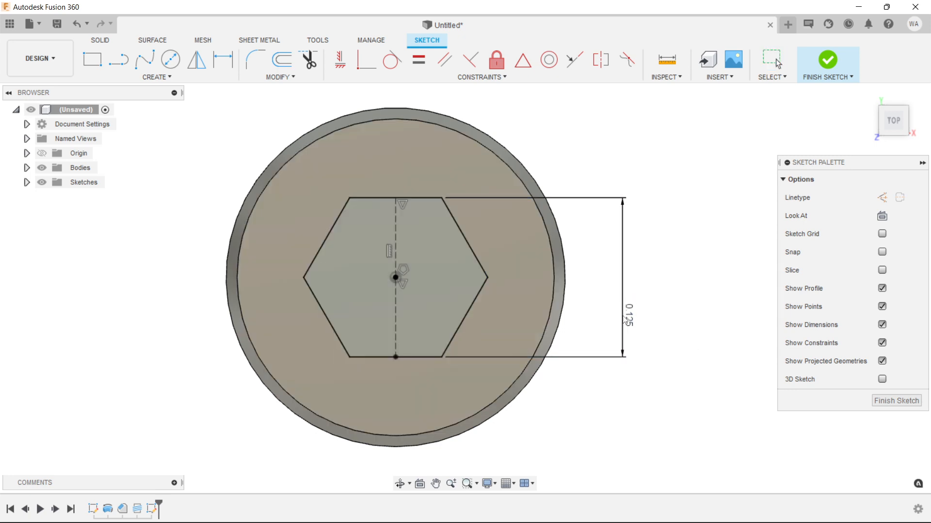
left_click(874, 404)
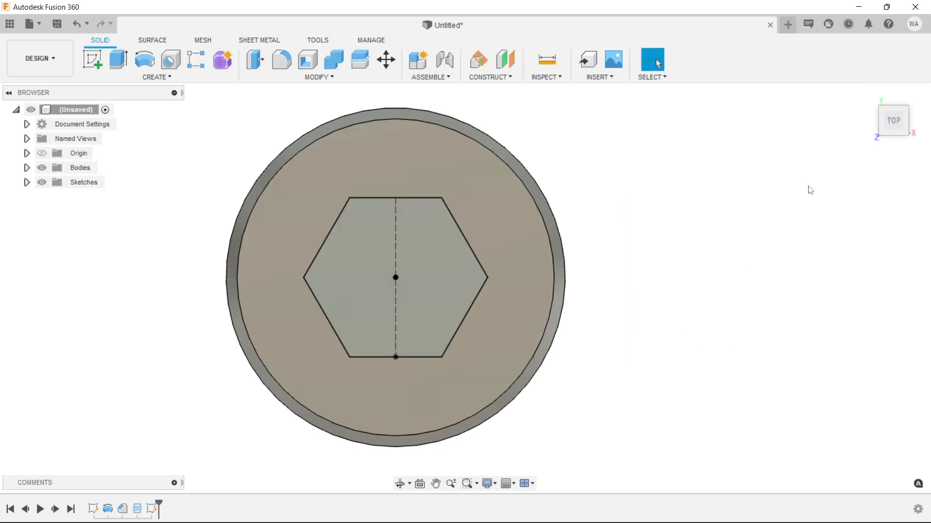
Extrude the hexagon profile by -.077 in as a cut to form the socket in the screw head.
left_click(869, 95)
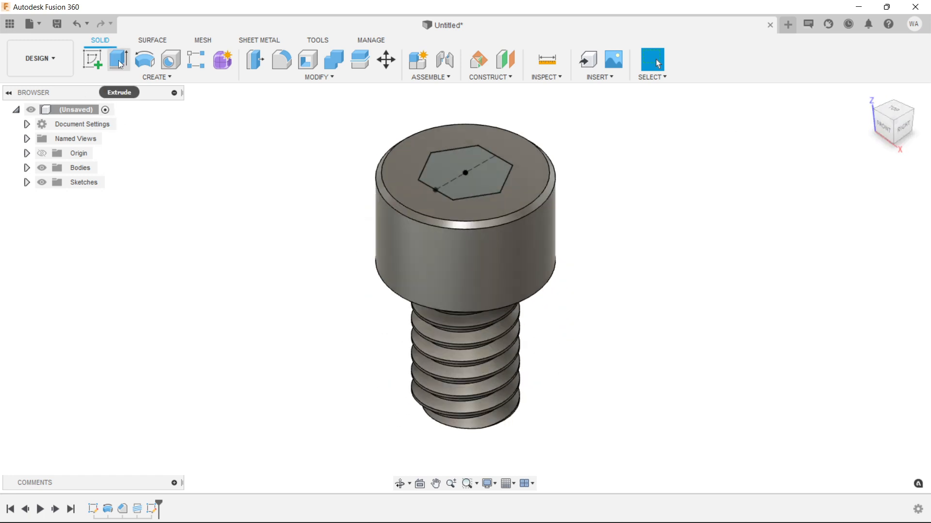
left_click(119, 59)
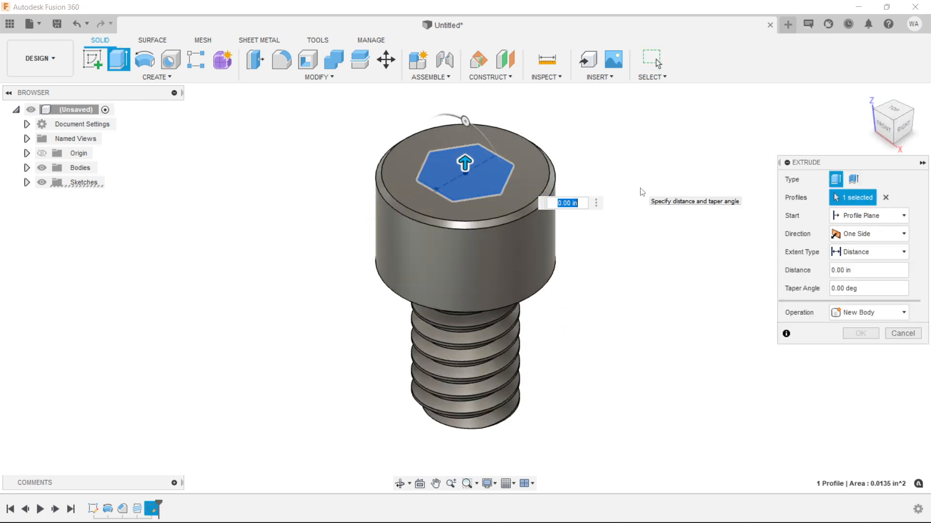
type(".077")
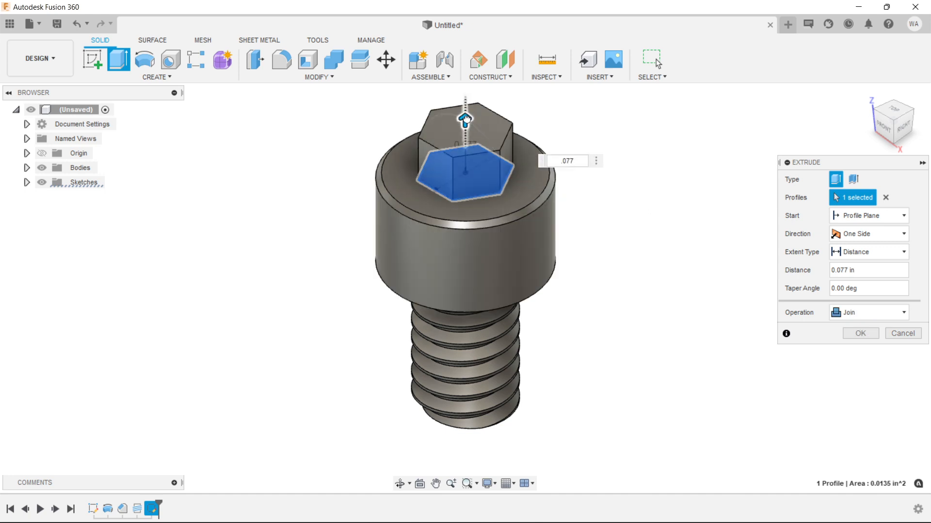
left_click_drag(464, 121, 568, 286)
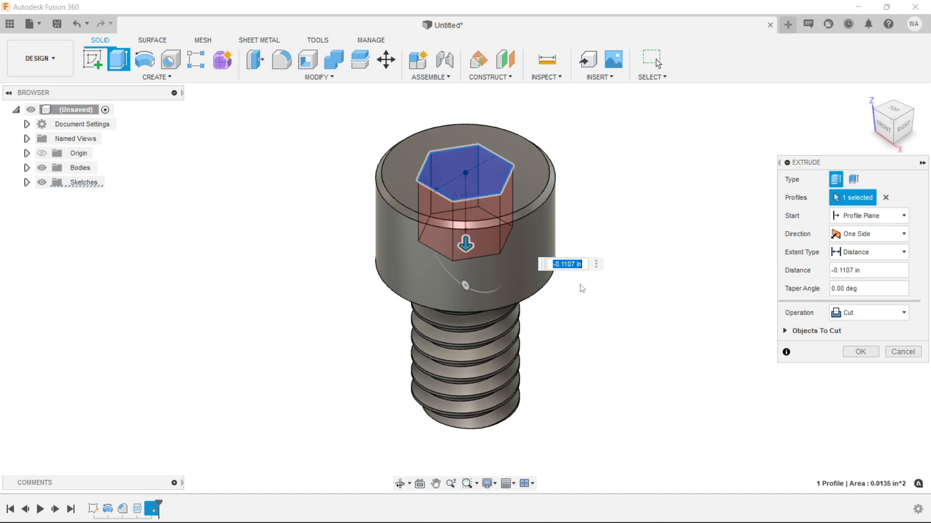
type("-.077")
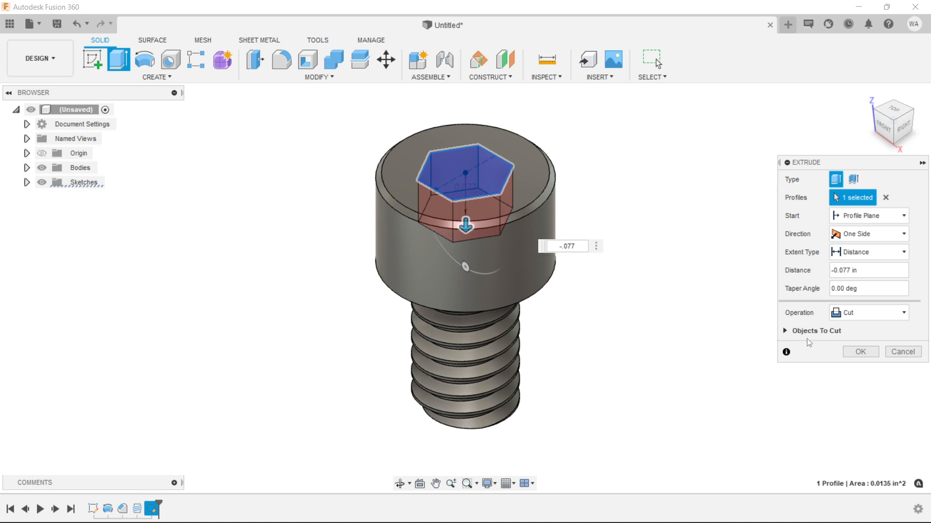
left_click(860, 353)
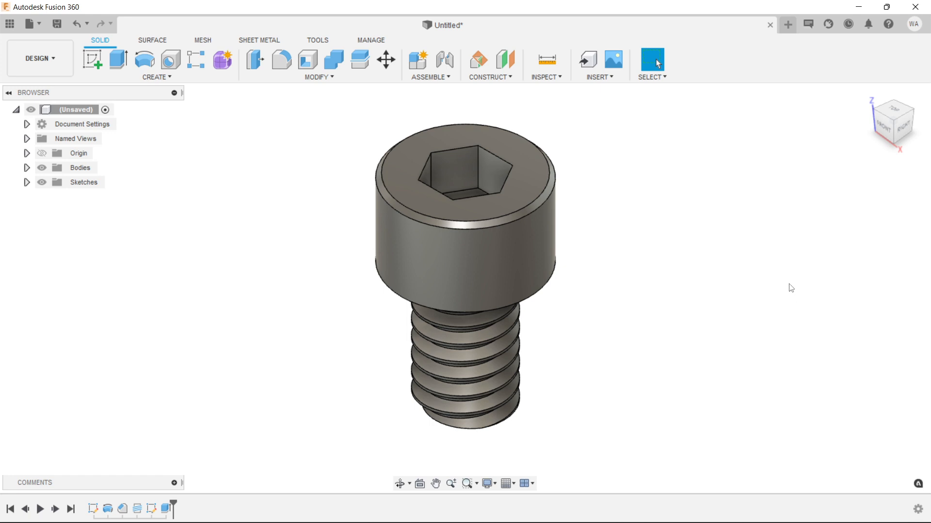
Create a section analysis on the YZ plane to inspect the hex socket and thread profile.
middle_click_drag(732, 254, 545, 283, "shift")
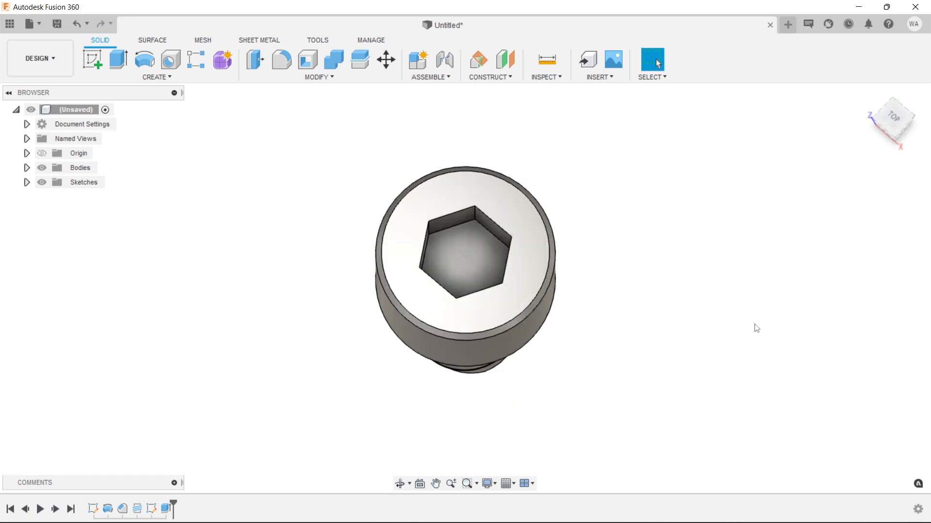
middle_click_drag(751, 325, 733, 286, "shift")
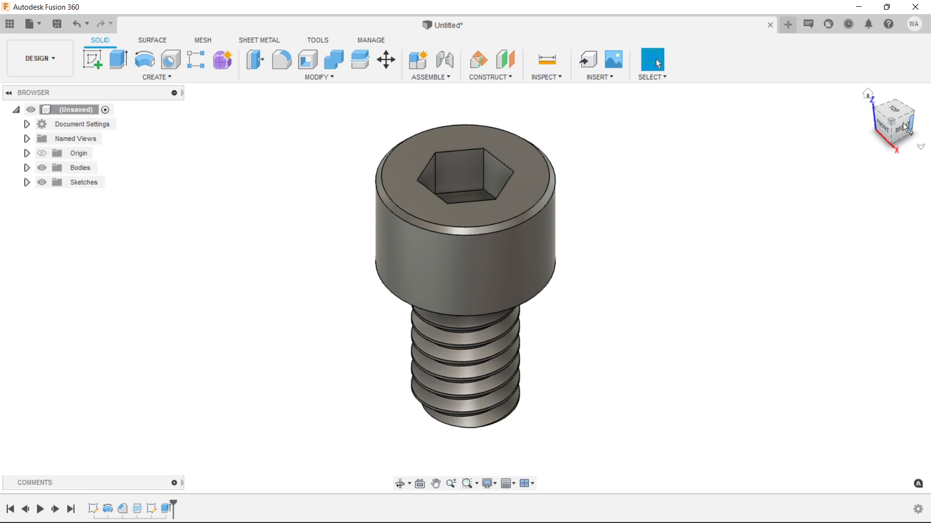
left_click(556, 79)
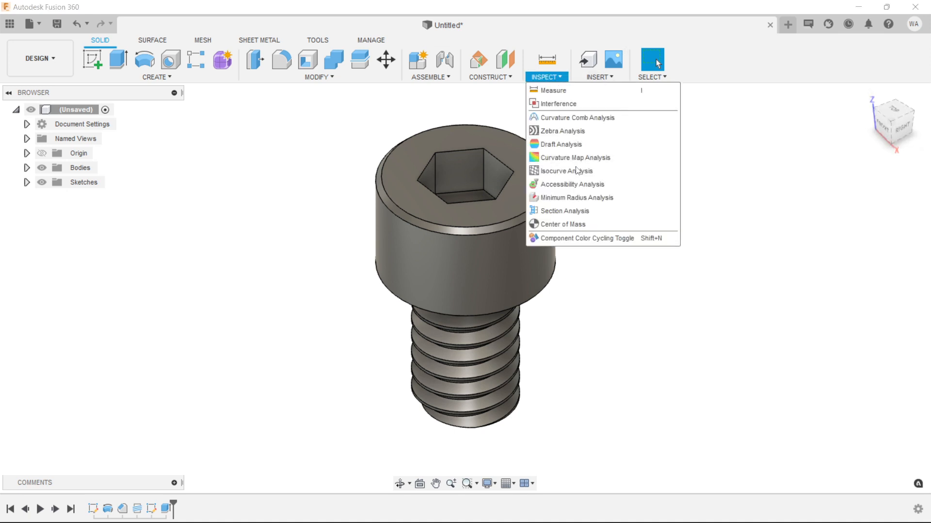
left_click(552, 207)
left_click(509, 133)
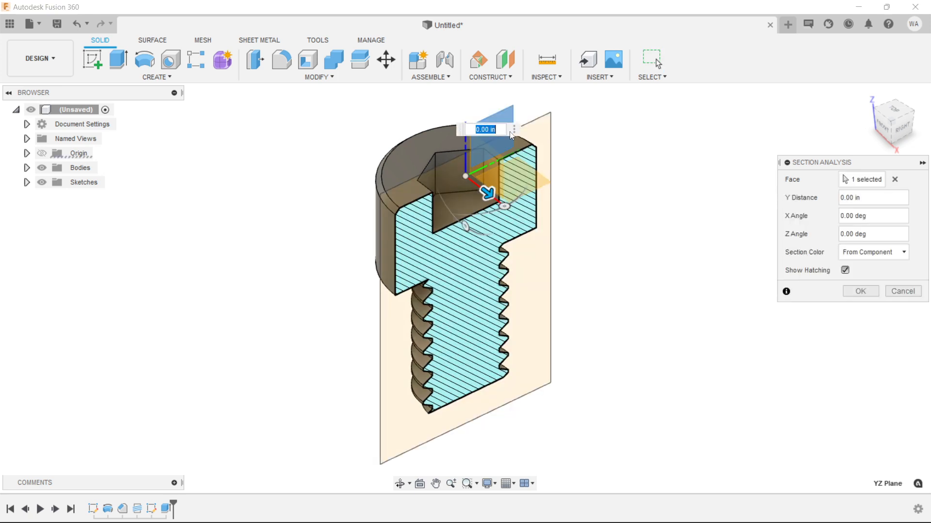
left_click(902, 127)
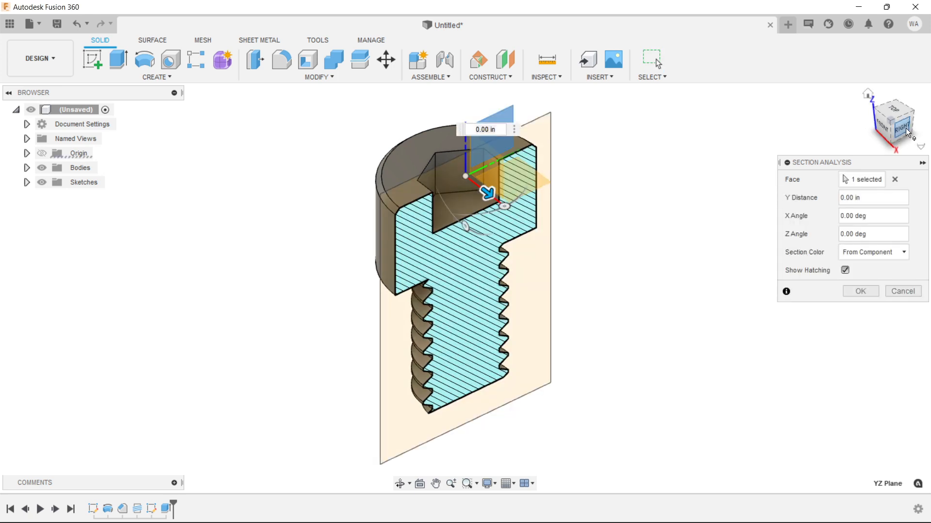
left_click(860, 291)
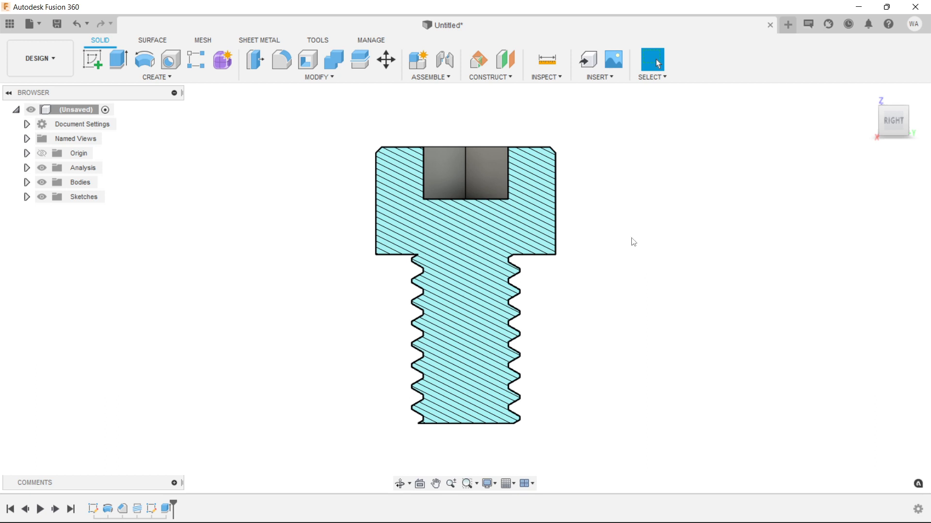
middle_click_drag(631, 241, 601, 254, "shift")
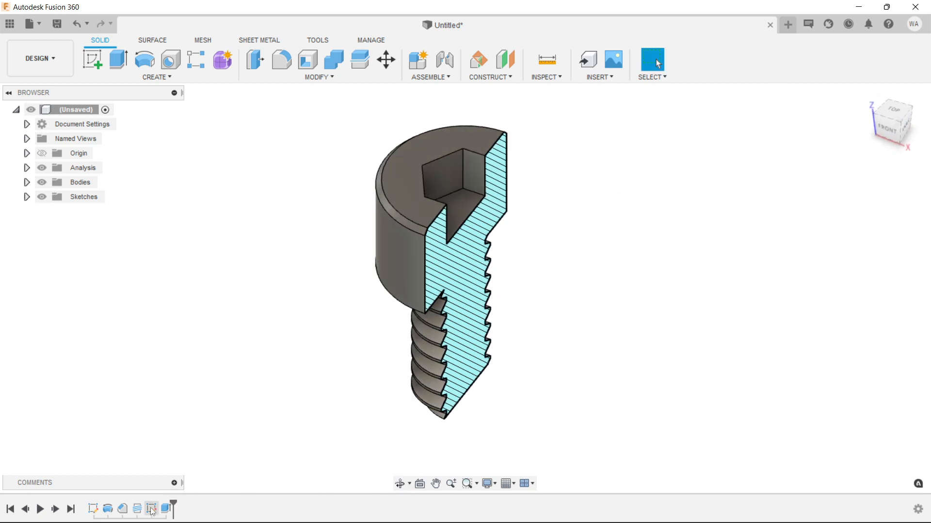
Hide the section analysis so the whole screw is shown and return to the home view.
left_click(27, 167)
left_click(52, 183)
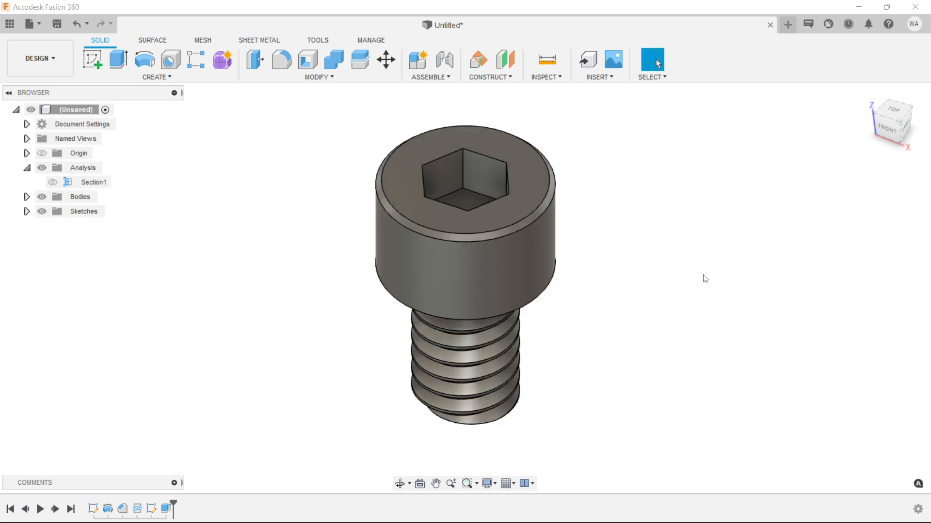
middle_click_drag(717, 289, 875, 137, "shift")
left_click(867, 94)
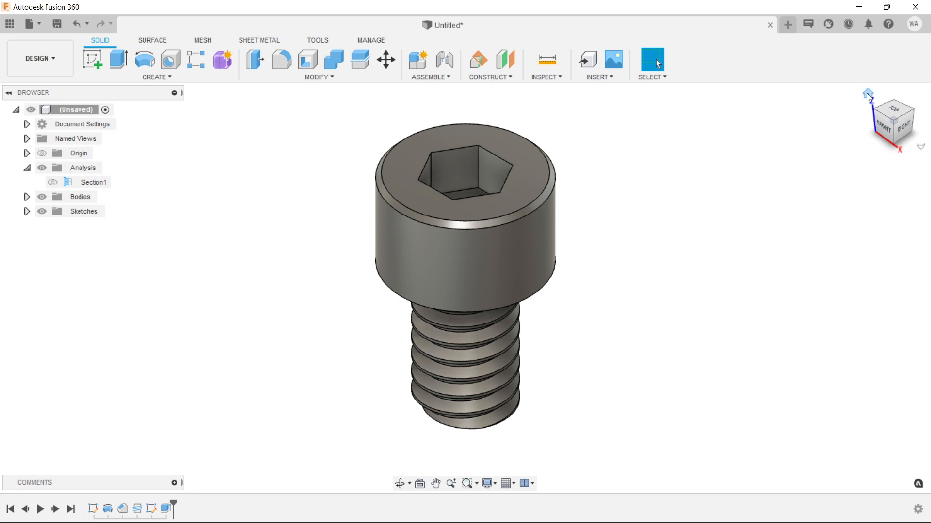
Start a new sketch on the horizontal XY origin plane.
left_click(88, 60)
left_click(523, 165)
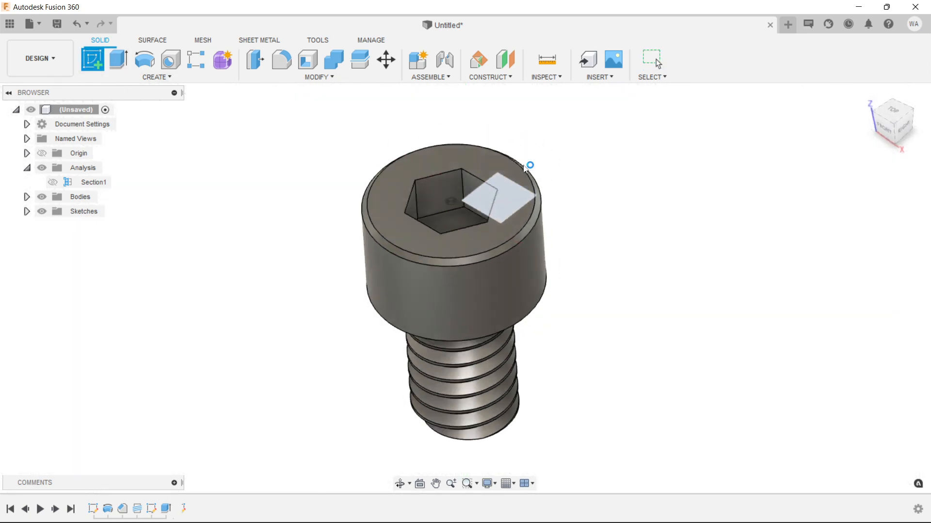
key("c")
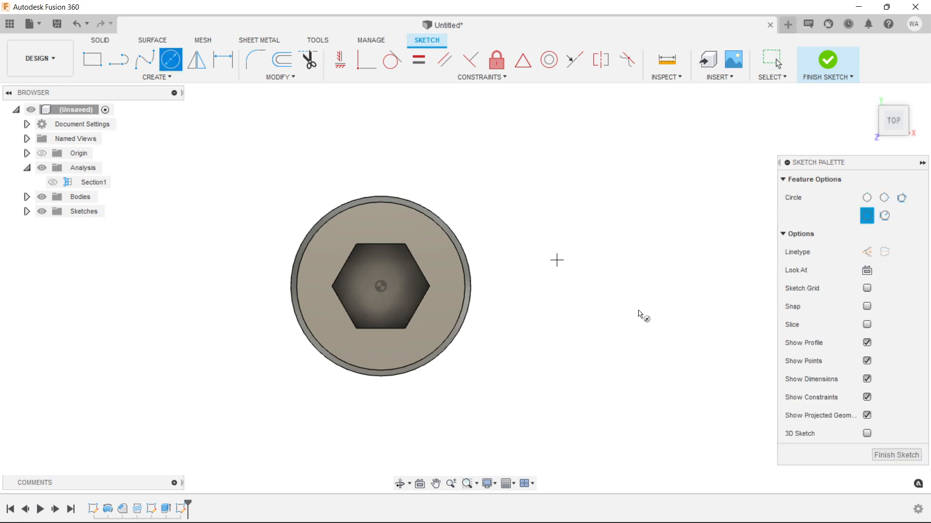
left_click(42, 197)
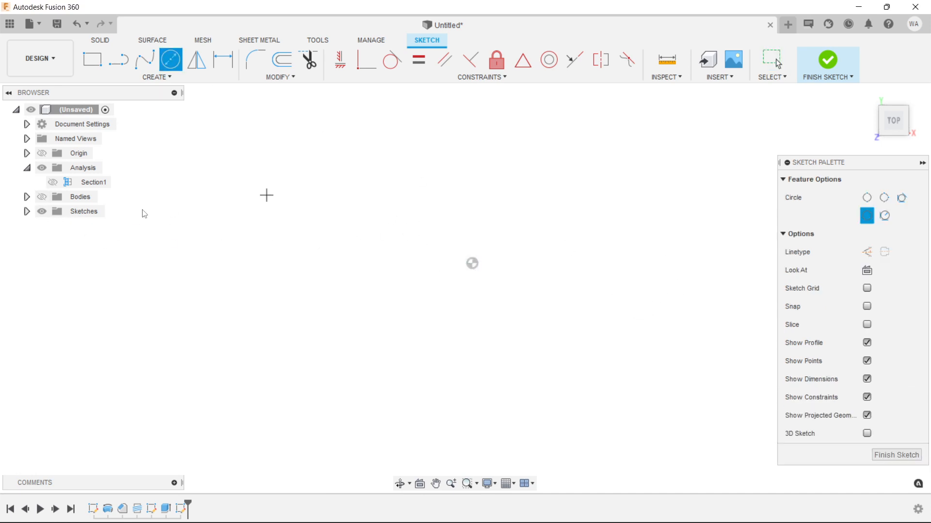
left_click(42, 196)
left_click(42, 197)
left_click(42, 196)
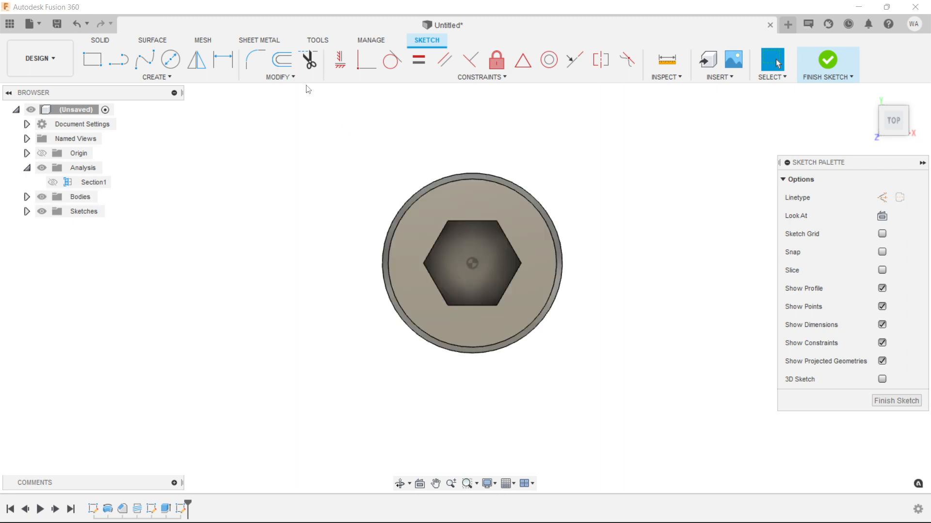
left_click(282, 59)
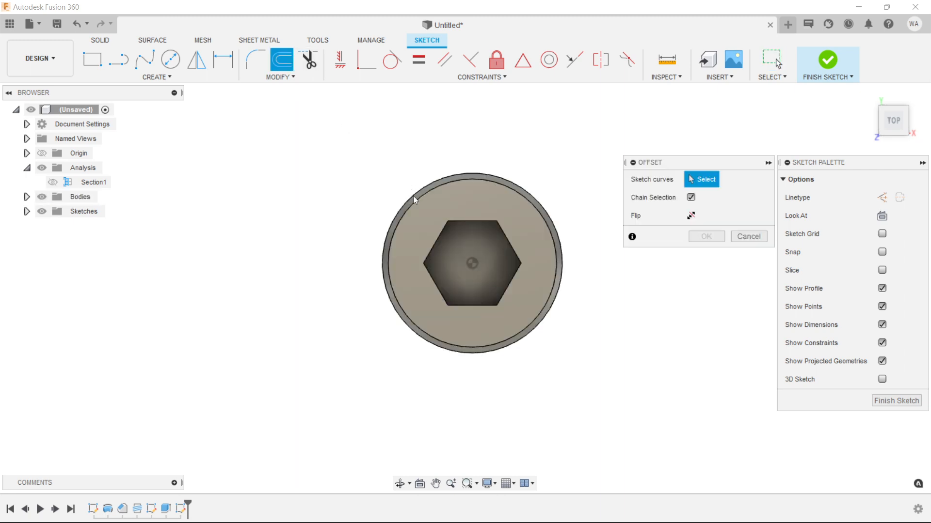
key("c")
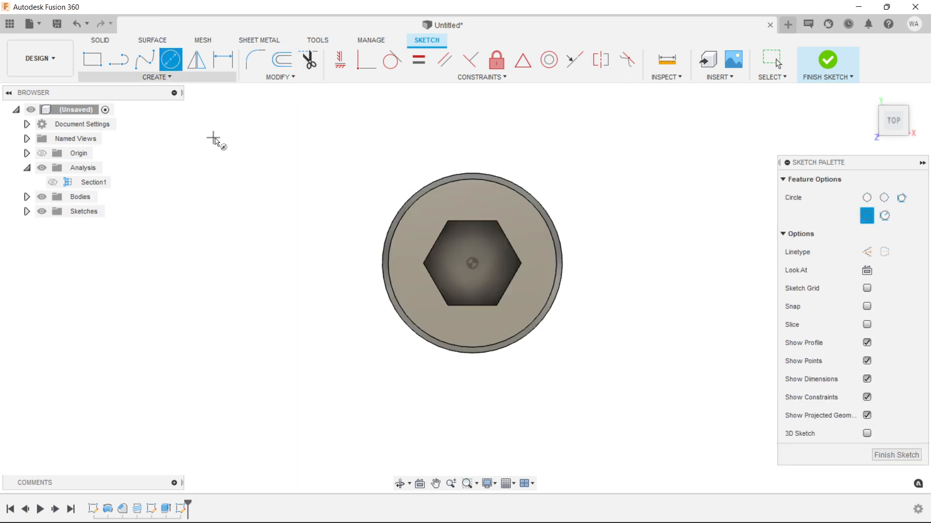
key("Escape")
Hide the bodies and sketch a .266 in diameter circle centred on the origin.
left_click(42, 196)
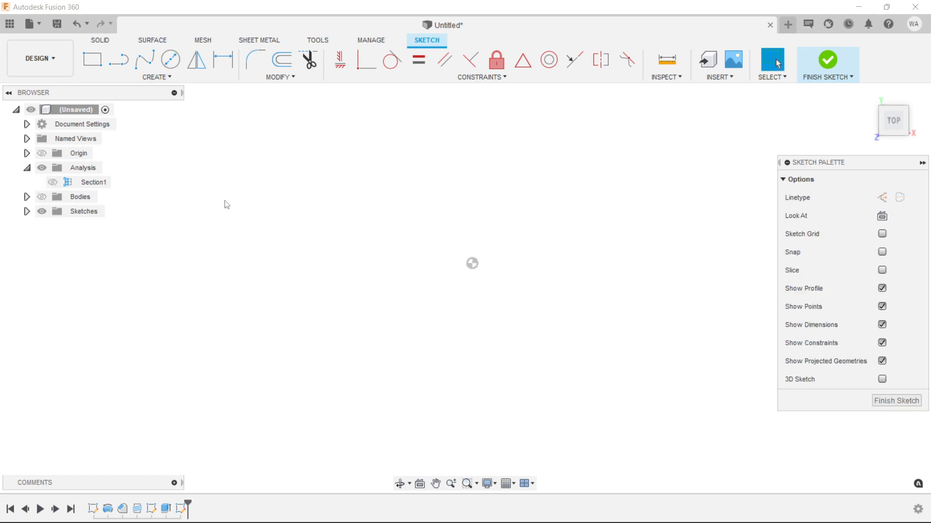
left_click(171, 59)
left_click(472, 263)
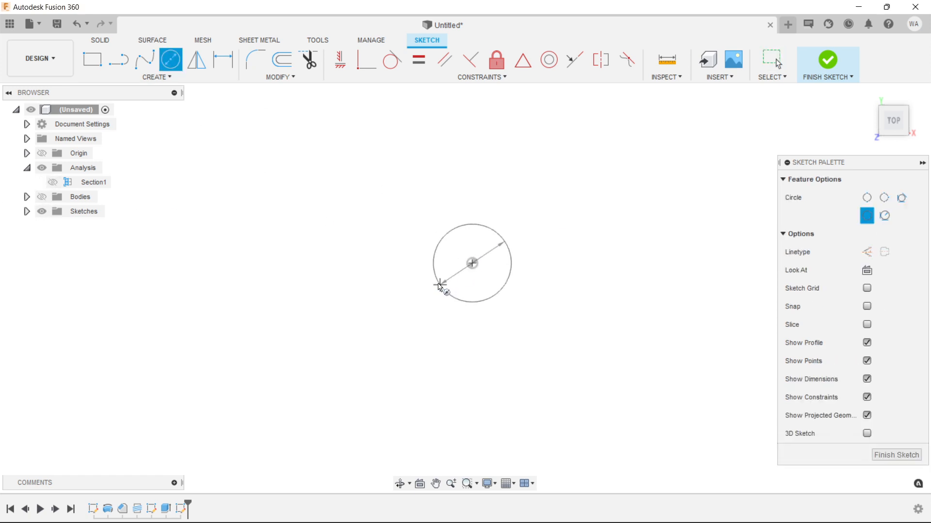
type(".266")
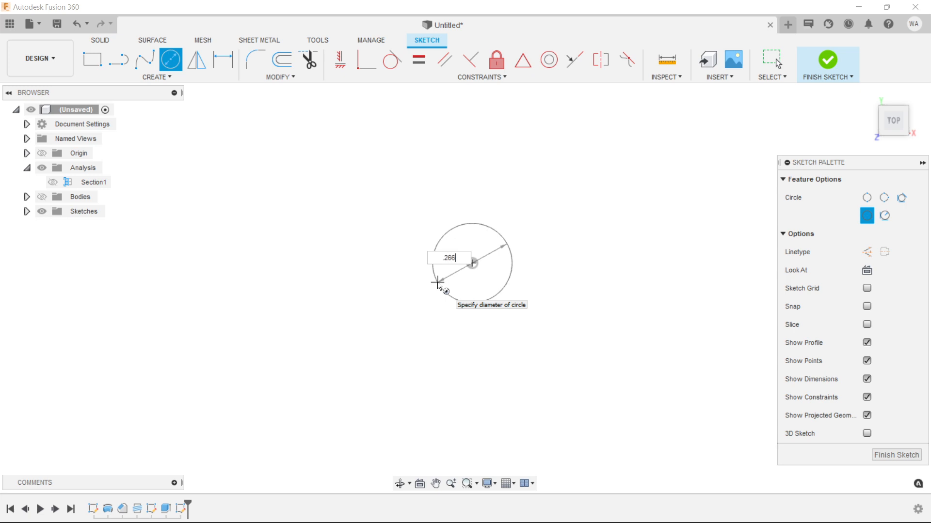
key("Return")
key("Escape")
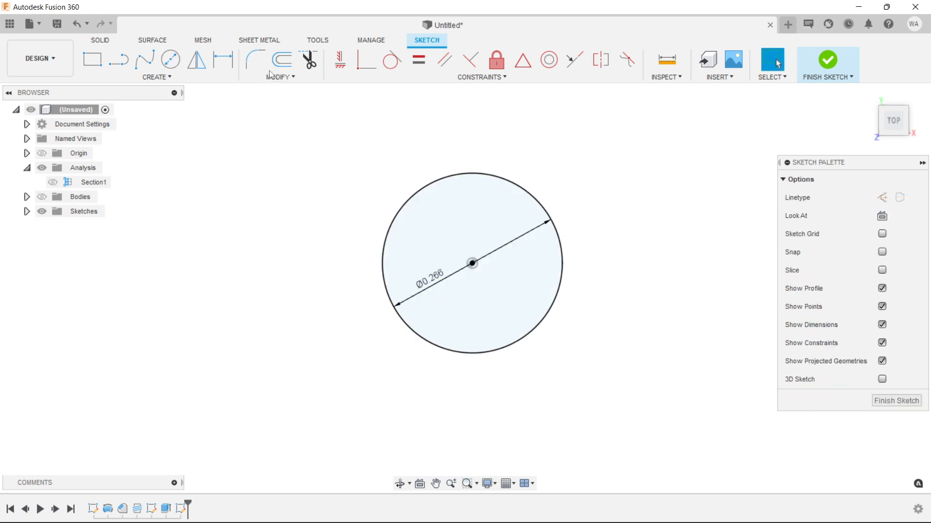
Offset the .266 in circle inward by 0.0137 in to create a smaller concentric circle.
left_click(280, 60)
left_click(418, 196)
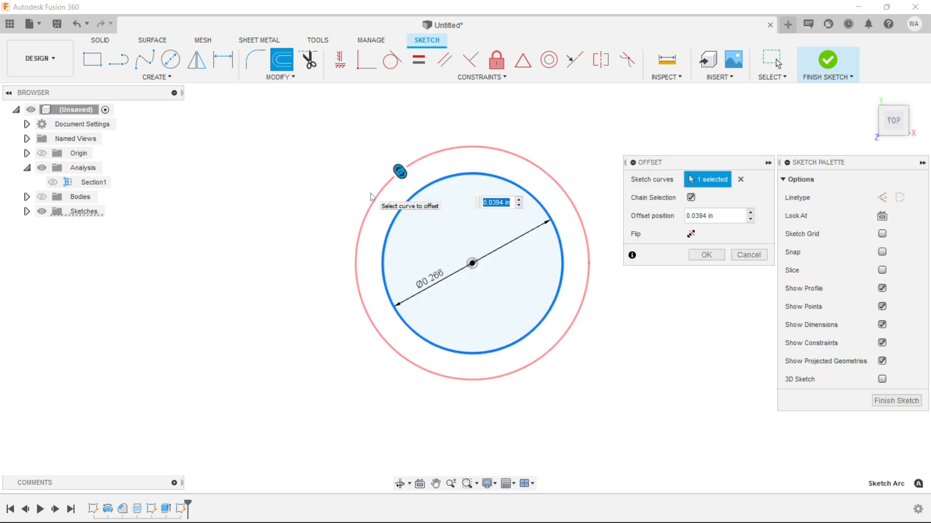
type(".266")
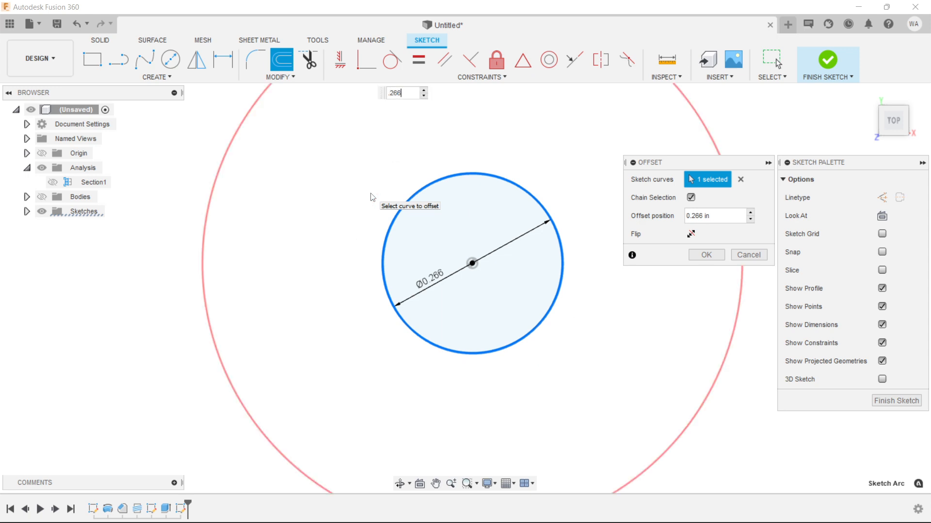
type("/2")
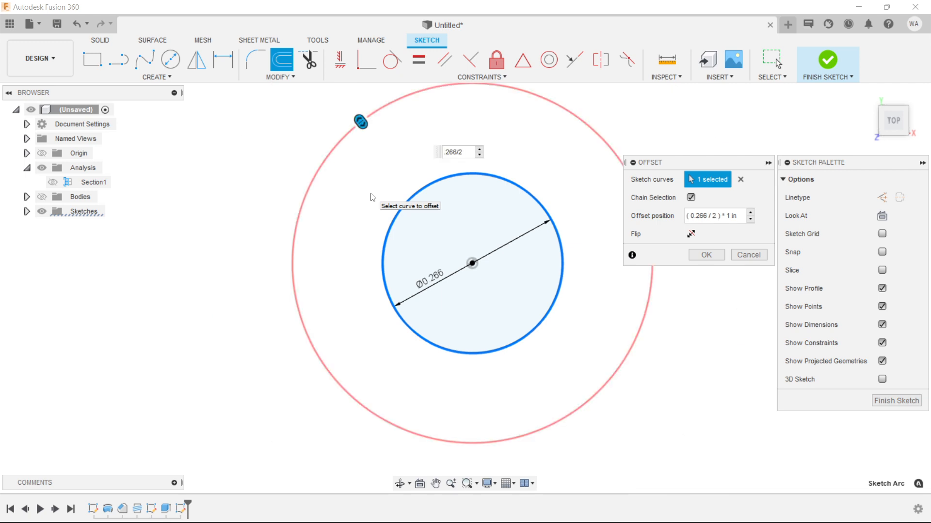
key("BackSpace")
key("BackSpace")
key("BackSpace")
key("BackSpace")
key("BackSpace")
key("BackSpace")
type("-.0137")
key("Return")
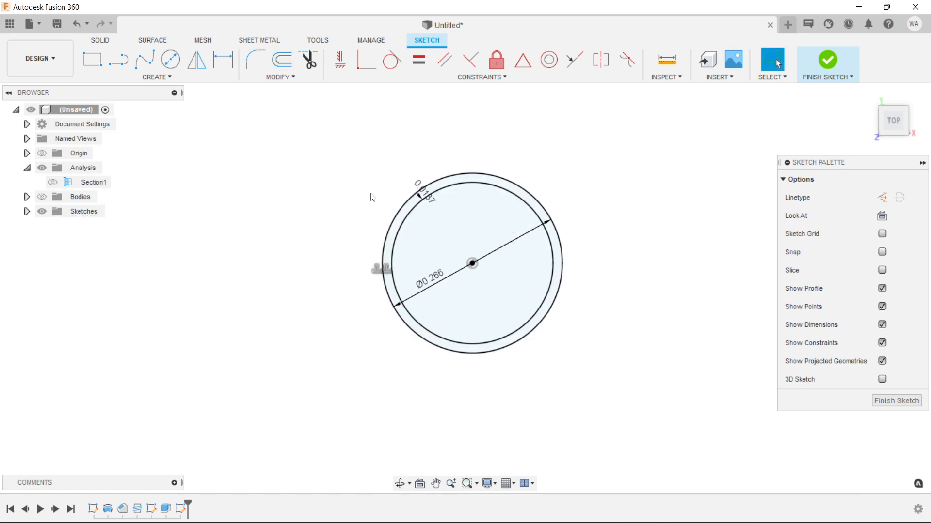
Move the 0.0137 offset dimension label outside the circles.
scroll(445, 197, "up", 4)
left_click_drag(379, 198, 321, 148)
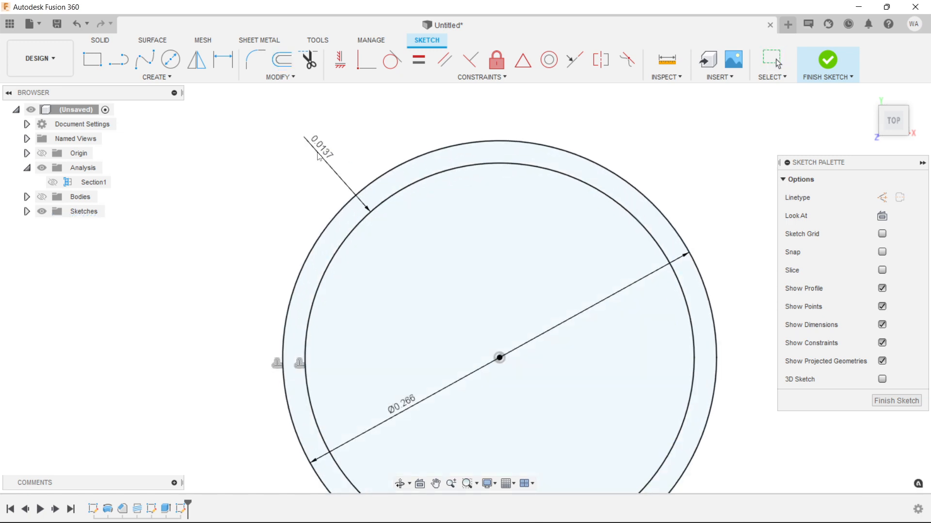
left_click(564, 180)
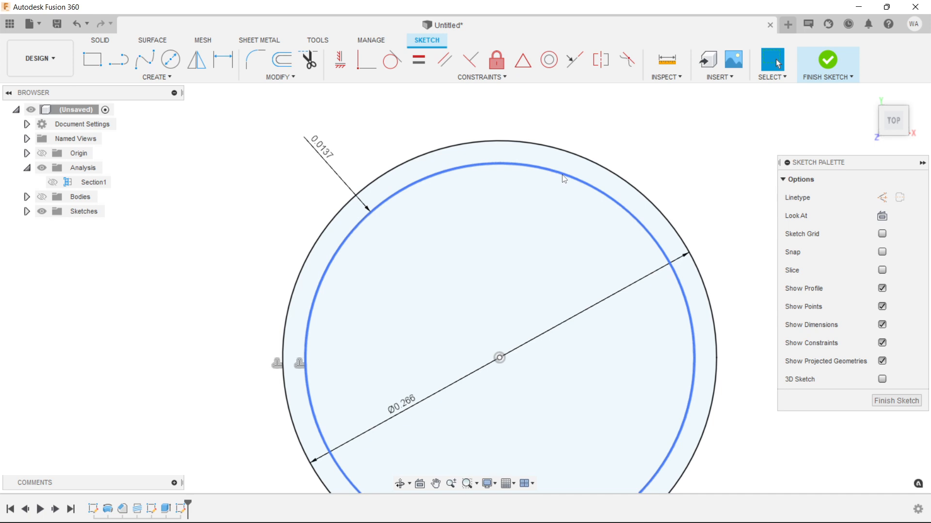
left_click(692, 183)
scroll(703, 174, "down", 3)
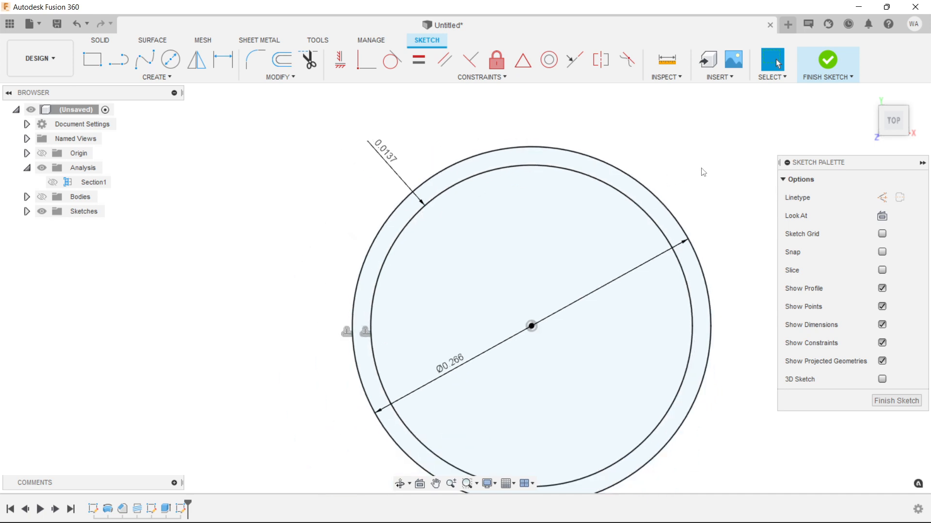
Sketch two lines forming a V from the uppermost point of the inner circle out past the outer circle.
left_click(125, 68)
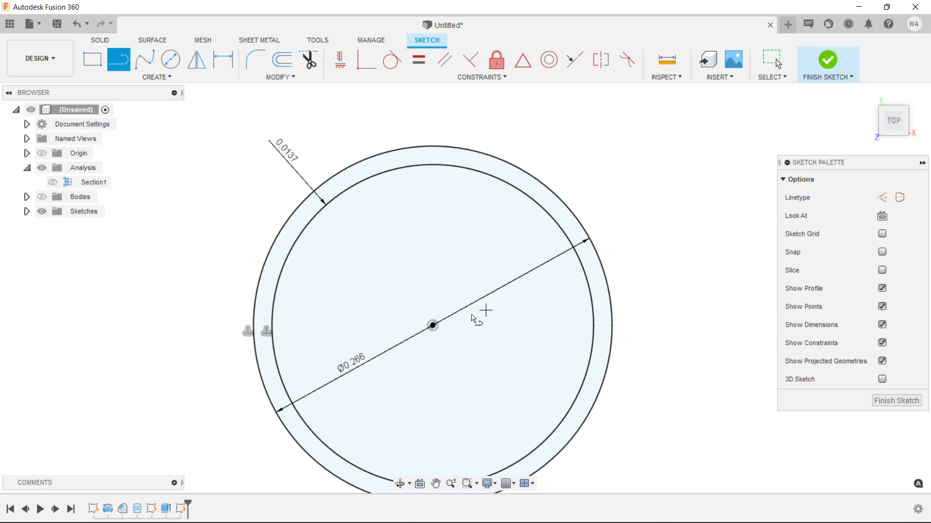
left_click(432, 326)
left_click(432, 166)
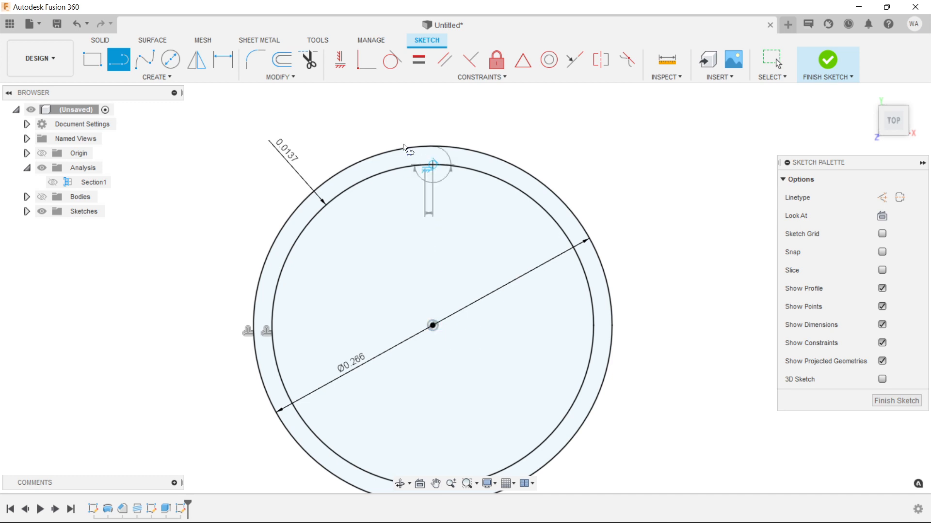
left_click(403, 122)
key("Escape")
middle_click_drag(283, 84, 253, 92)
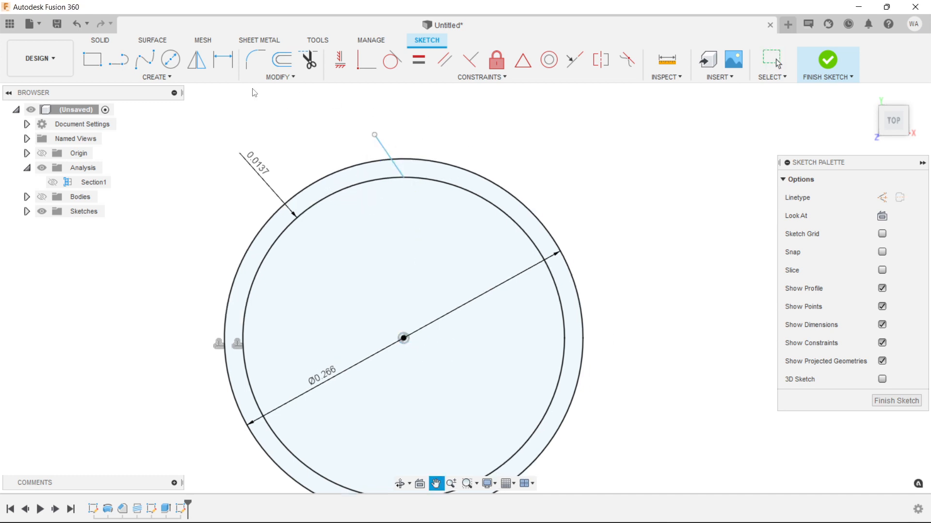
left_click(122, 67)
scroll(414, 157, "up", 2)
left_click(397, 189)
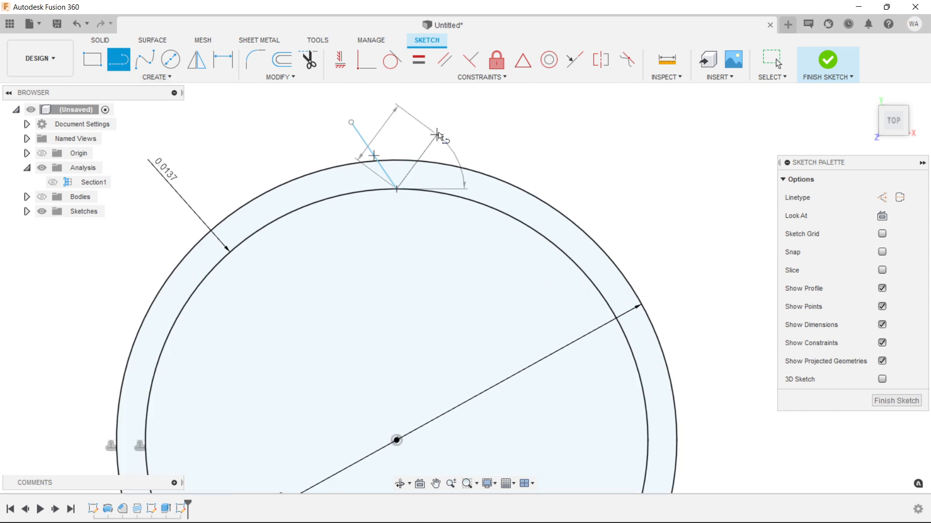
left_click(433, 122)
key("Escape")
middle_click_drag(522, 183, 547, 233)
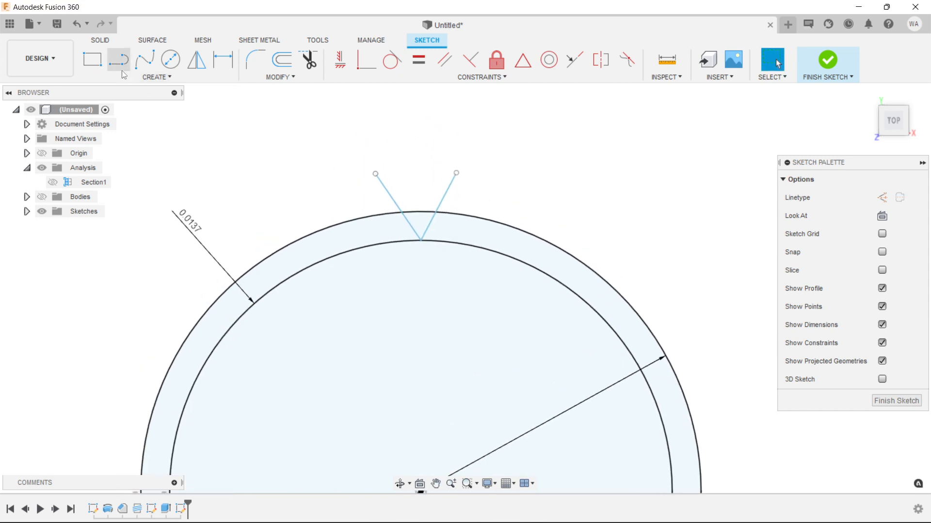
Draw a vertical construction line from the circle centre to the tip of the V.
left_click(121, 68)
middle_click_drag(432, 343, 405, 234)
key("x")
left_click(395, 381)
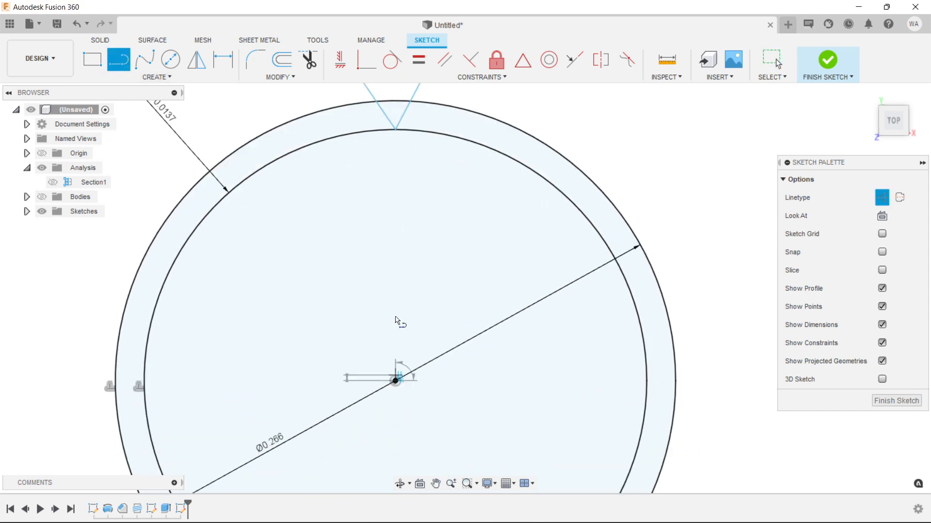
left_click(396, 129)
key("Escape")
Dimension the angle between the V's left line and the vertical construction line as 45 degrees.
scroll(389, 129, "up", 5)
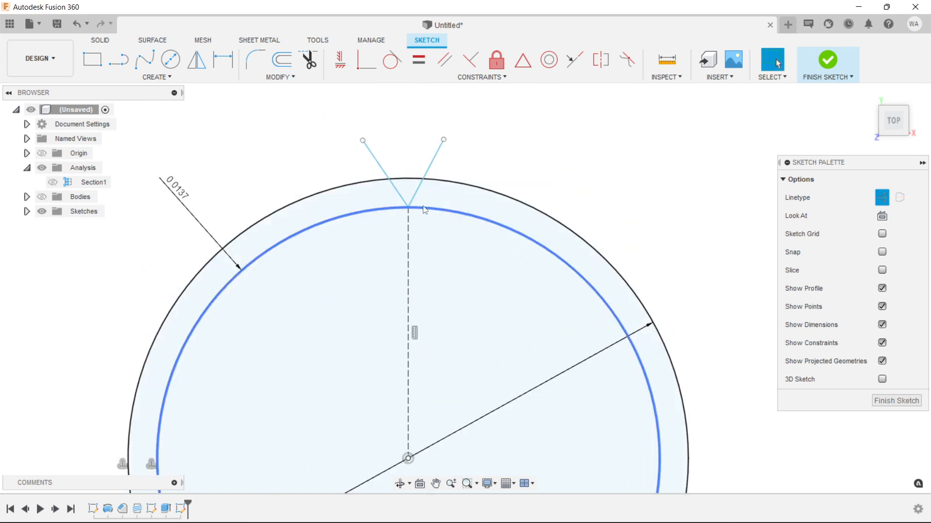
key("d")
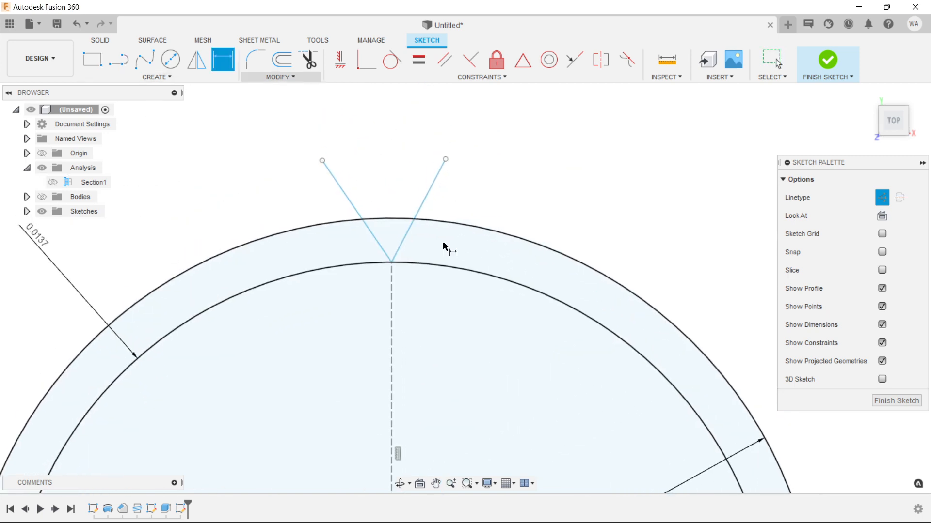
left_click(392, 312)
left_click(359, 219)
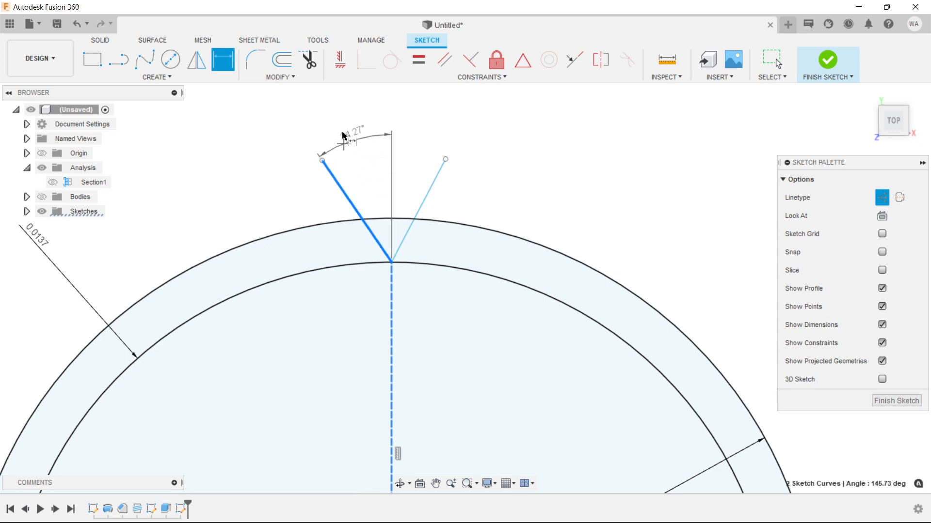
left_click(336, 122)
type("45")
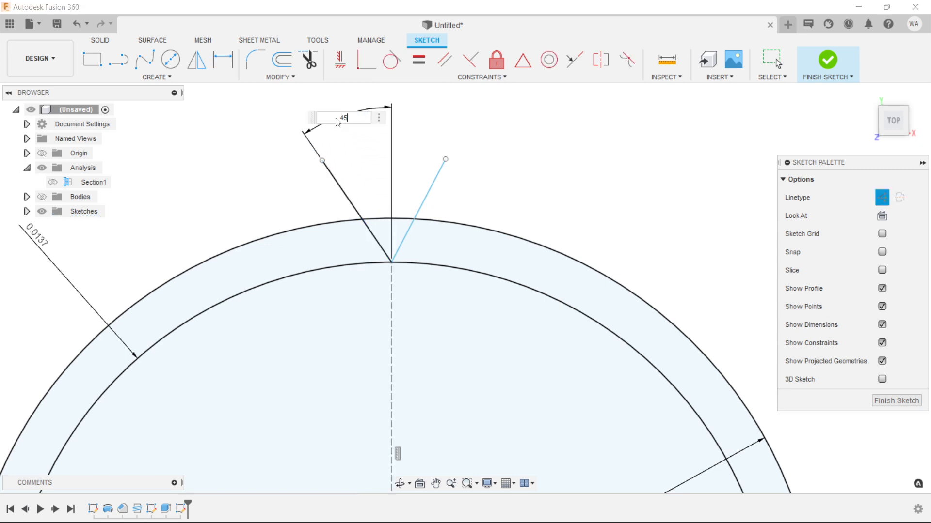
key("Return")
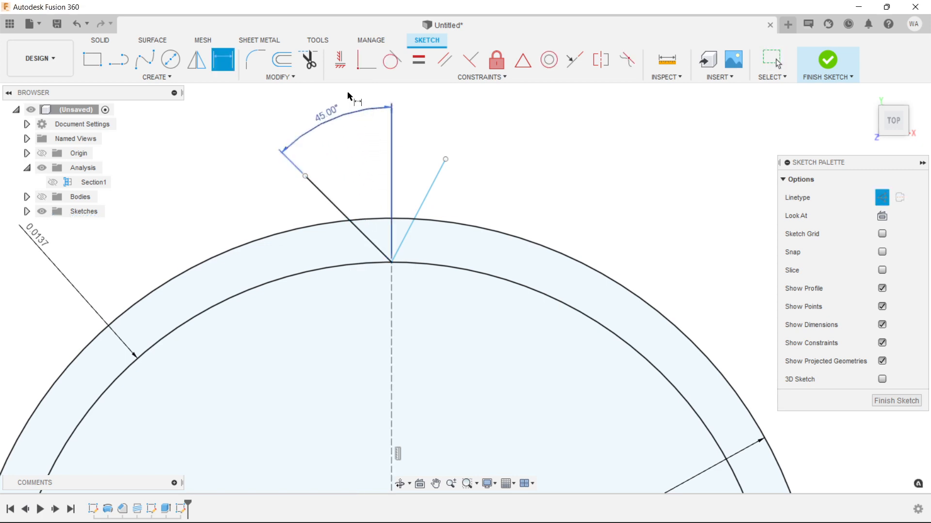
key("Escape")
Constrain the V's two lines to be perpendicular to each other.
left_click(478, 58)
left_click(375, 246)
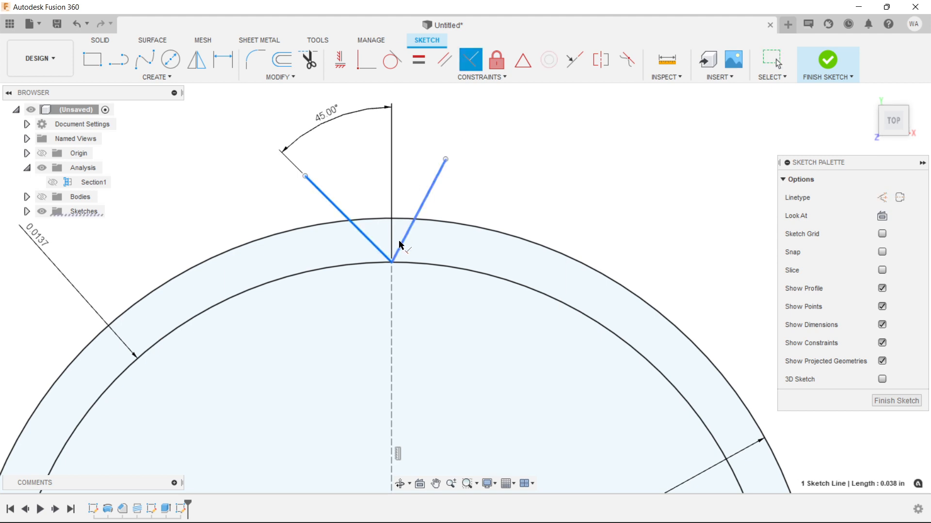
left_click(400, 246)
key("Escape")
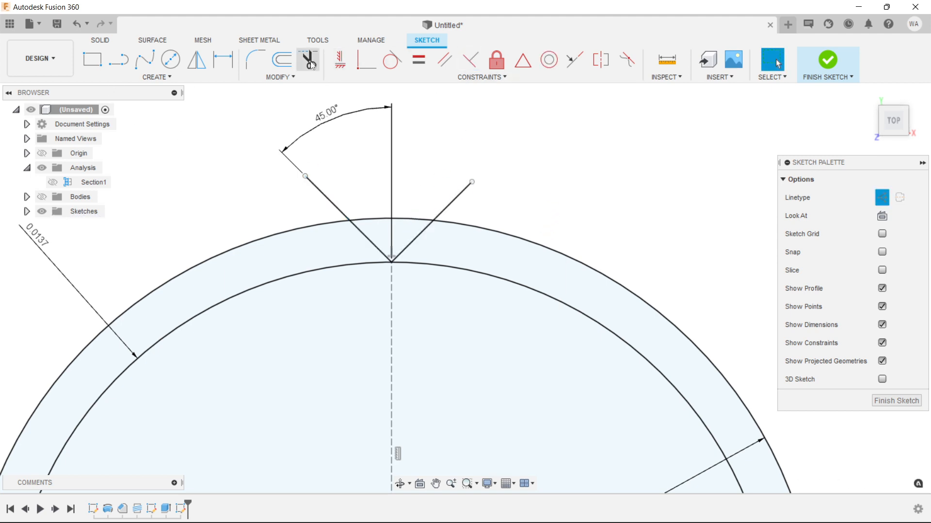
Trim the parts of both V lines that extend beyond the outer circle.
left_click(308, 59)
left_click(330, 198)
left_click(453, 200)
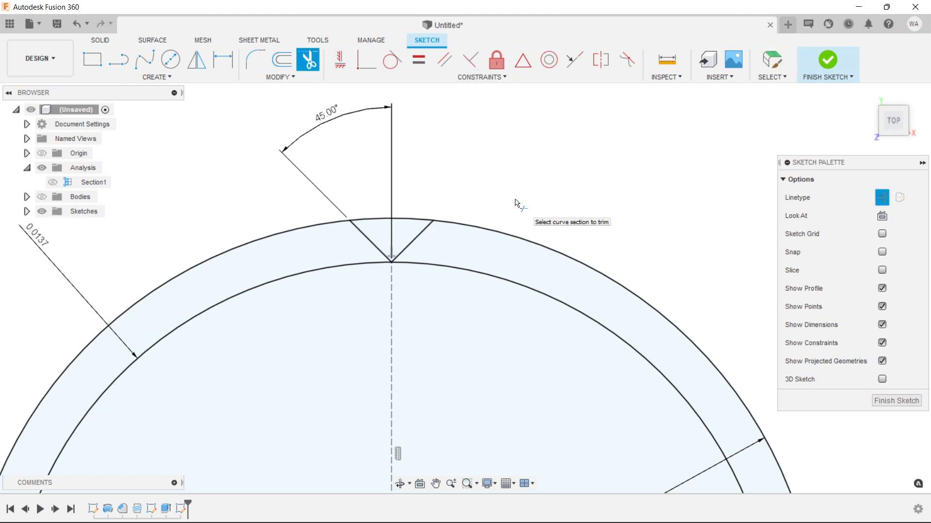
scroll(575, 202, "down", 4)
key("Escape")
scroll(596, 229, "down", 2)
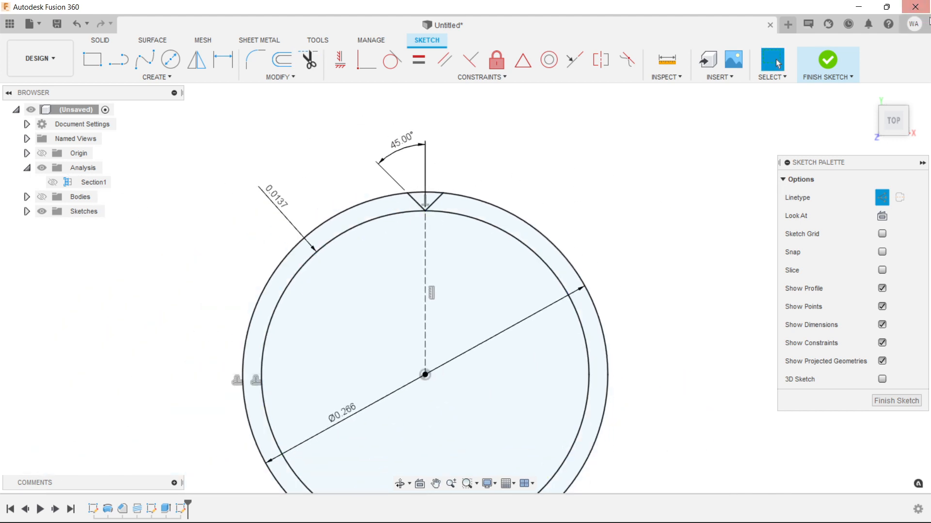
Finish the notch sketch and show the bodies again.
left_click(825, 65)
scroll(725, 189, "down", 3)
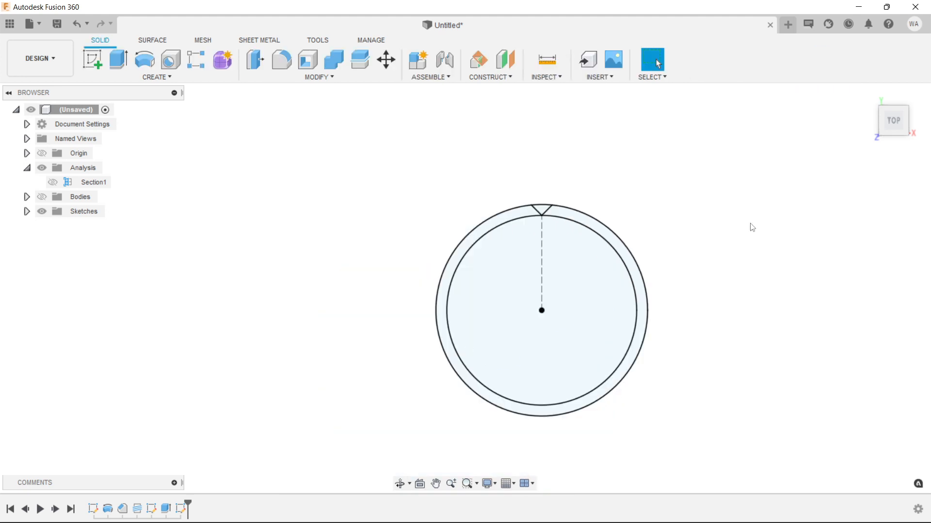
left_click(42, 196)
Extrude the small triangular profile as a cut through the full height of the screw head.
left_click(118, 59)
scroll(625, 204, "up", 3)
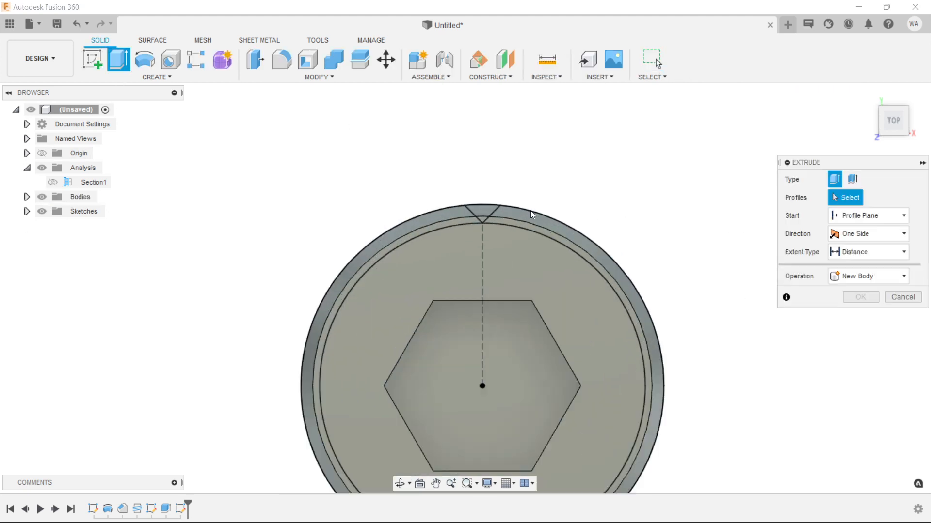
left_click(481, 212)
scroll(698, 274, "down", 3)
middle_click_drag(698, 275, 526, 259, "shift")
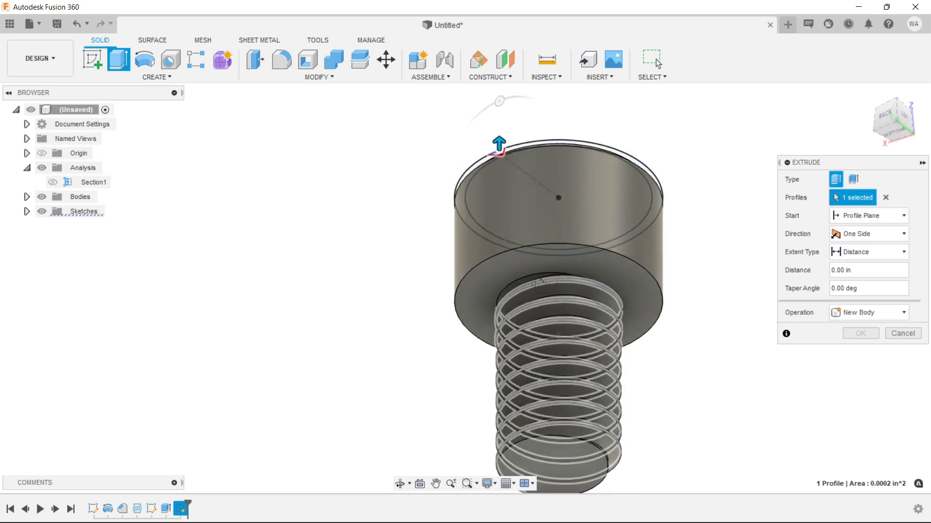
left_click(576, 293)
middle_click_drag(700, 305, 750, 350, "shift")
left_click(860, 351)
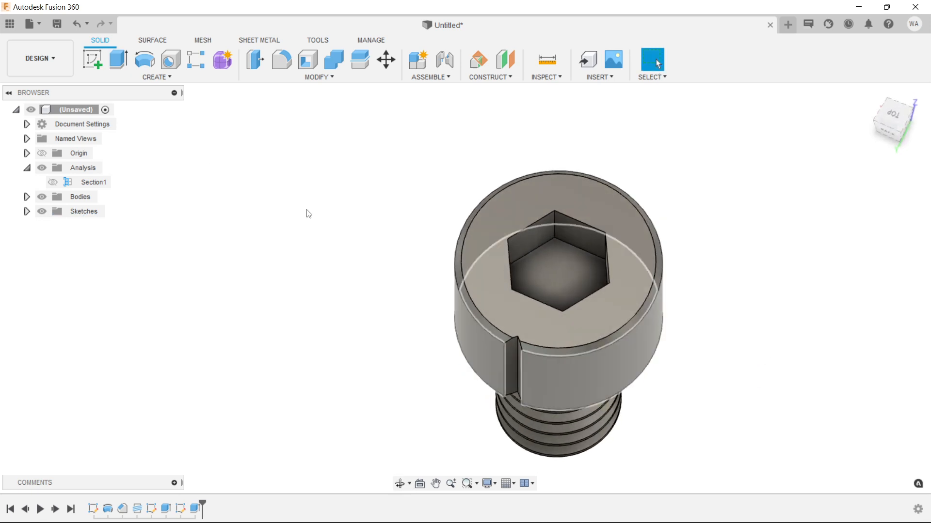
Set up a full circular pattern of the notch's faces around the vertical Z axis with a quantity of 52.
left_click(172, 75)
mouse_move(132, 347)
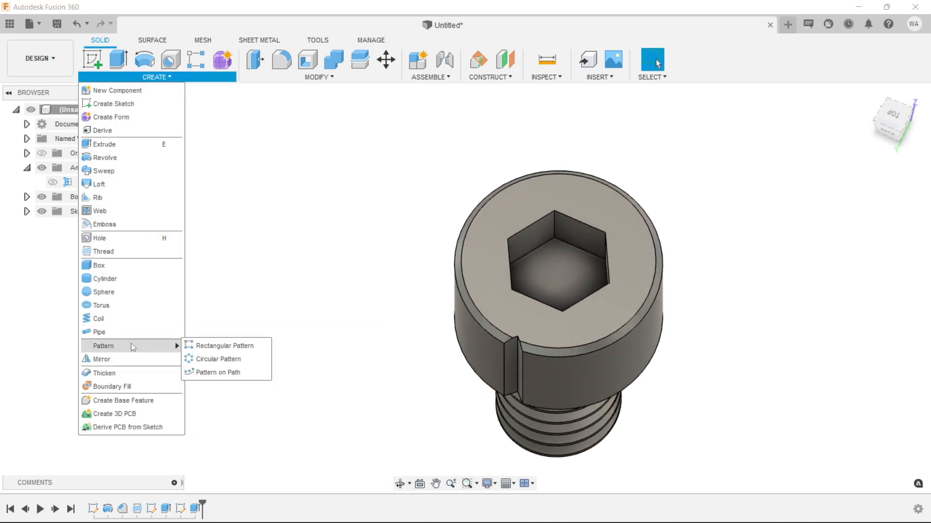
left_click(214, 357)
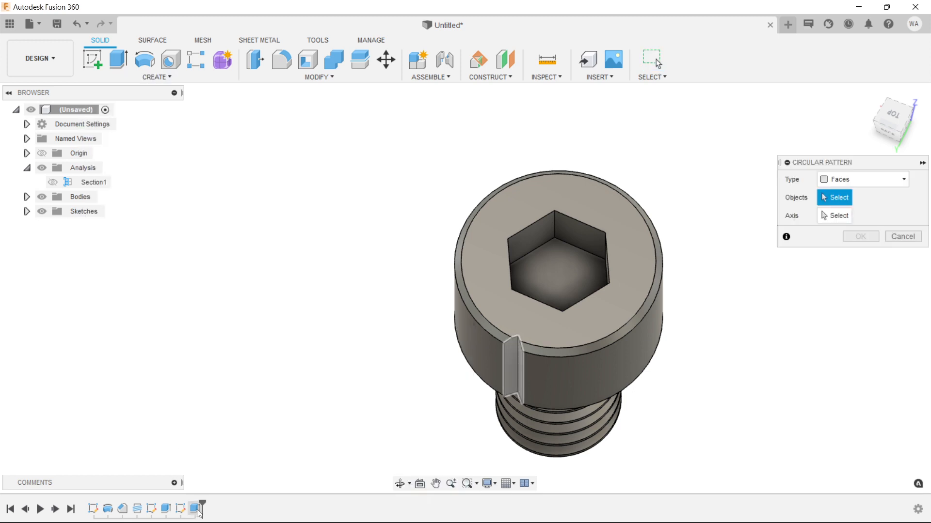
left_click(512, 370)
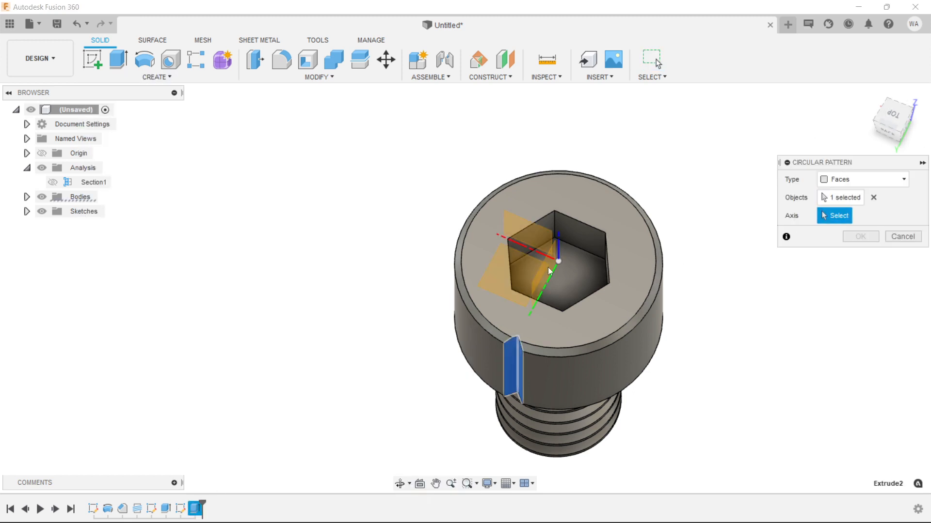
left_click(560, 249)
type("52")
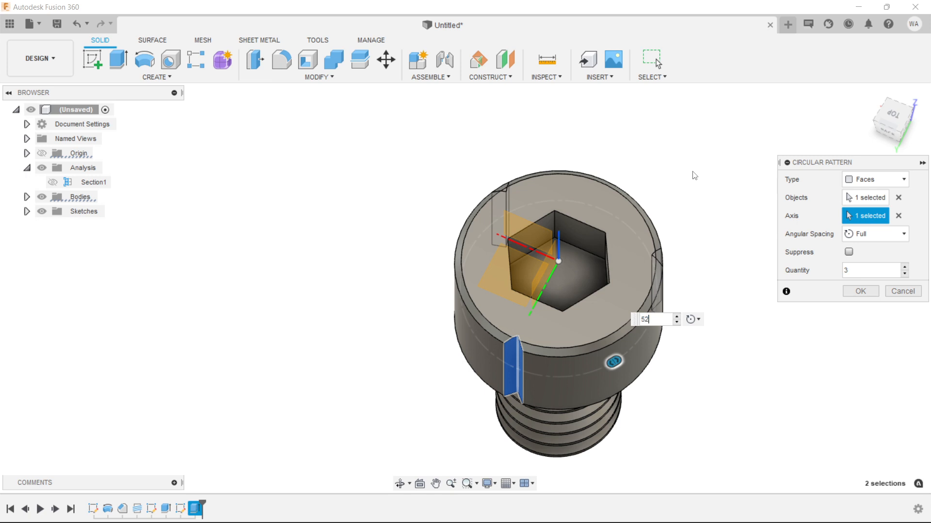
key("Return")
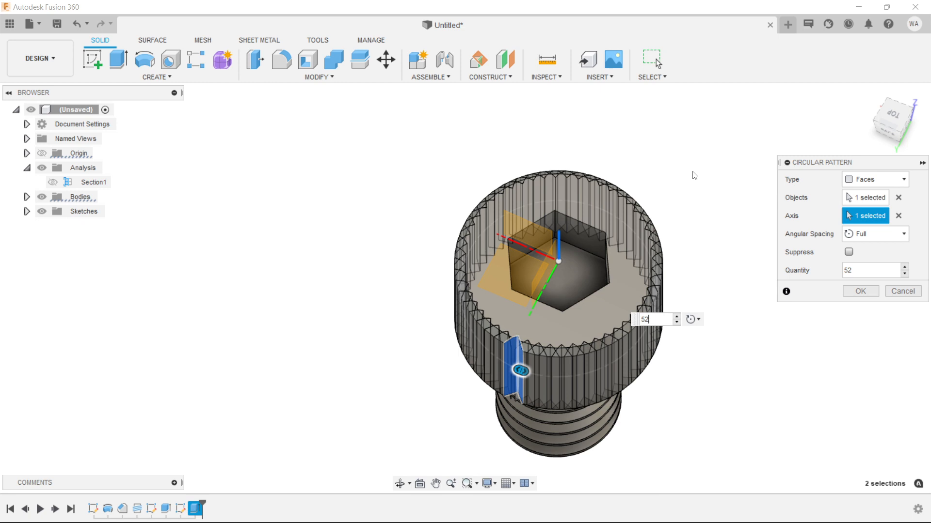
Set the notch pattern's quantity to 32 and create the circular pattern around the screw head.
key("BackSpace")
type("0")
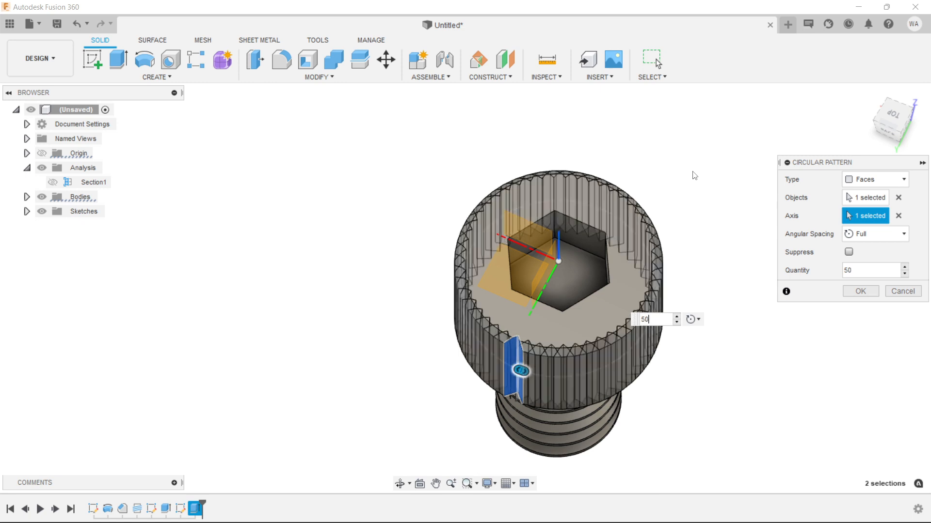
key("BackSpace")
key("BackSpace")
type("36")
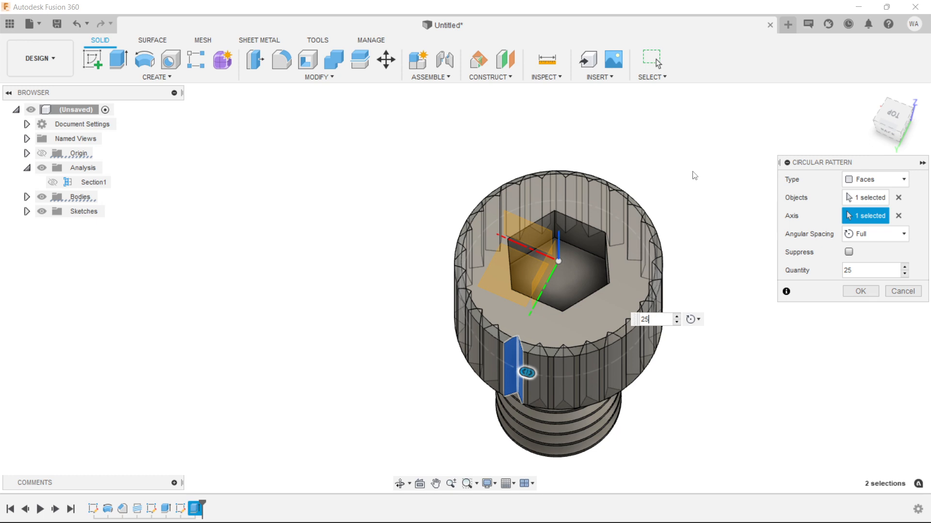
key("BackSpace")
key("BackSpace")
type("30")
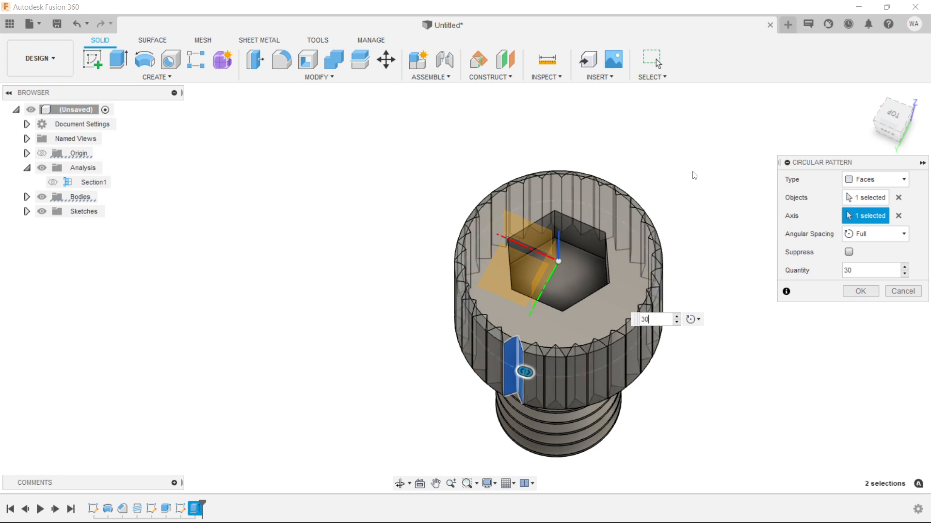
key("BackSpace")
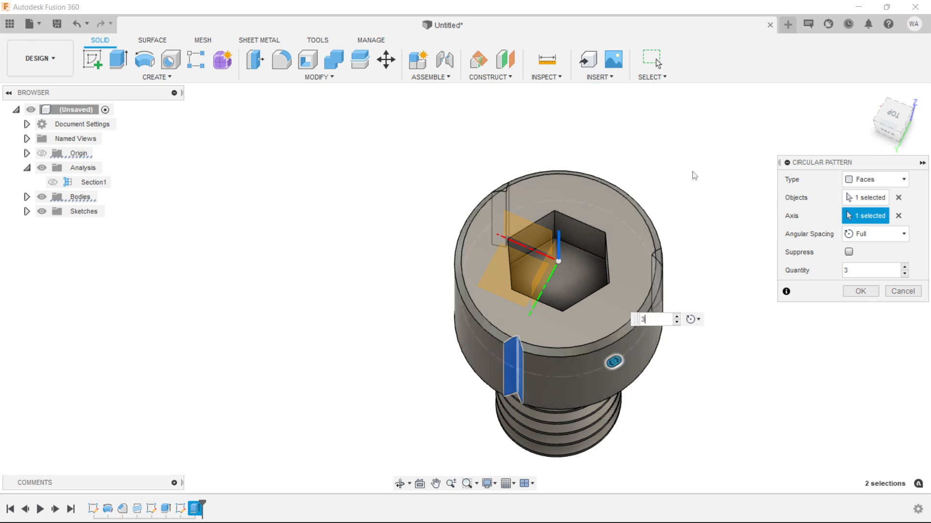
type("2")
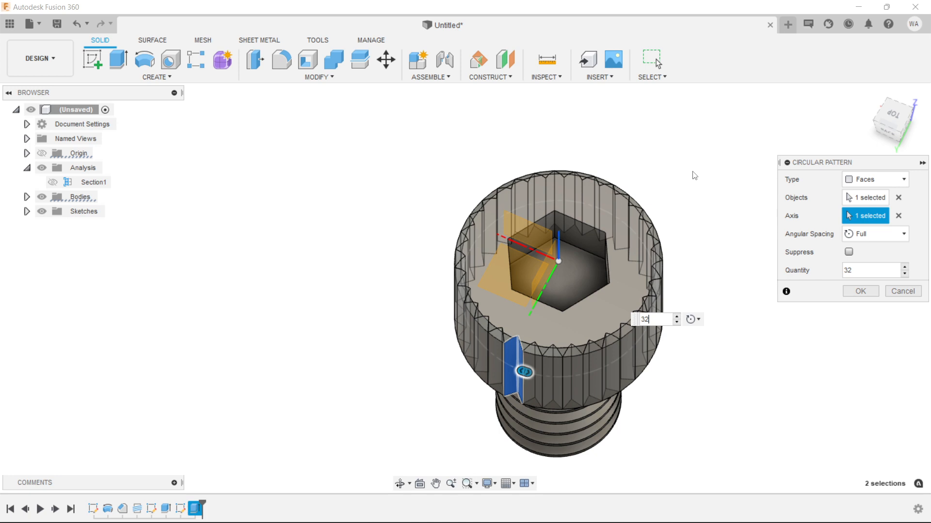
key("Return")
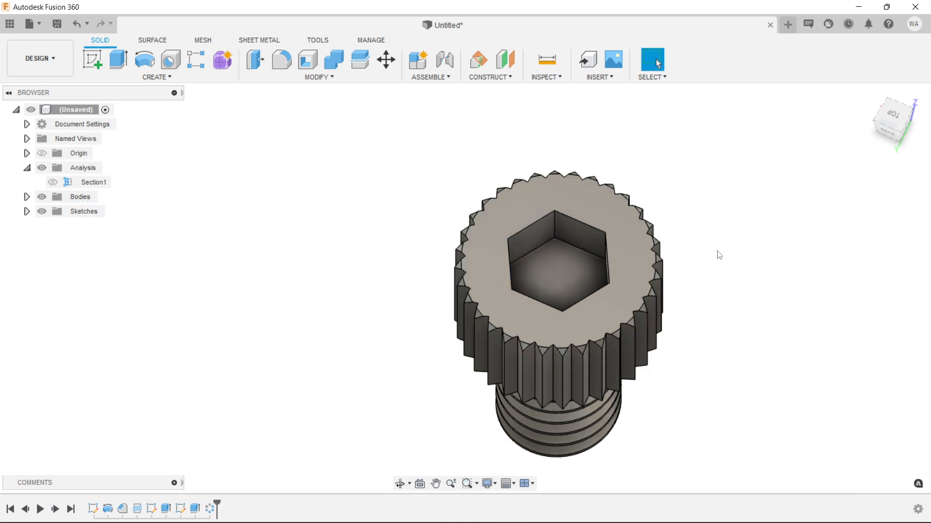
middle_click_drag(716, 254, 766, 203, "shift")
left_click(868, 95)
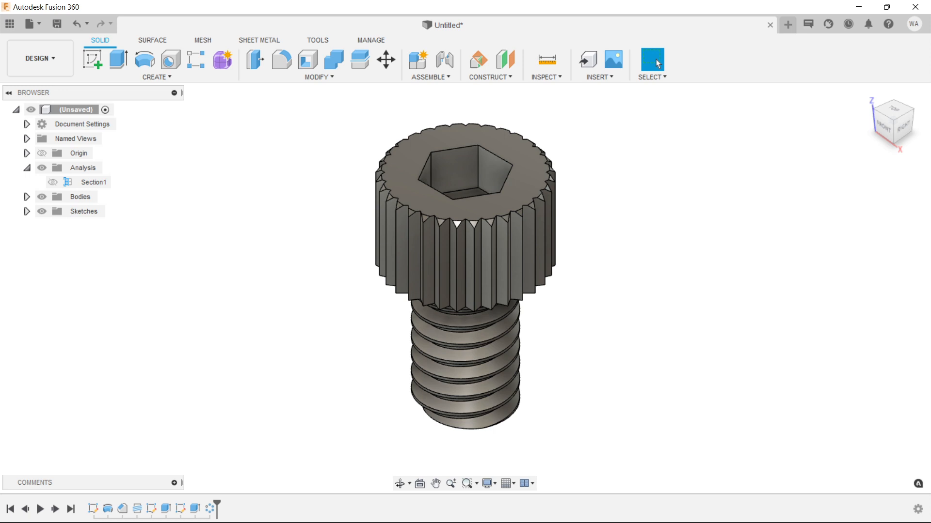
middle_click_drag(767, 309, 693, 212, "shift")
left_click(868, 97)
Select the whole screw body and open the Physical Material settings for it.
scroll(694, 288, "down", 3)
left_click_drag(490, 126, 735, 457)
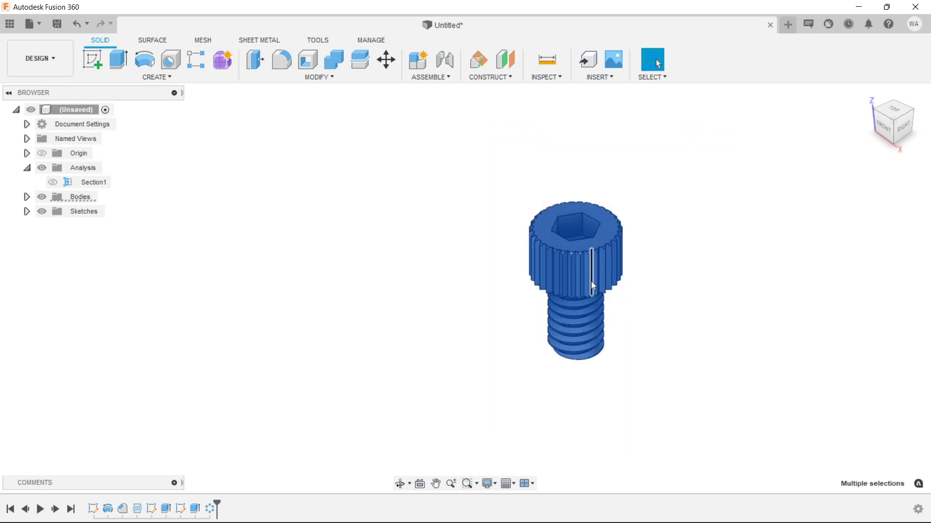
right_click(591, 280)
left_click(577, 125)
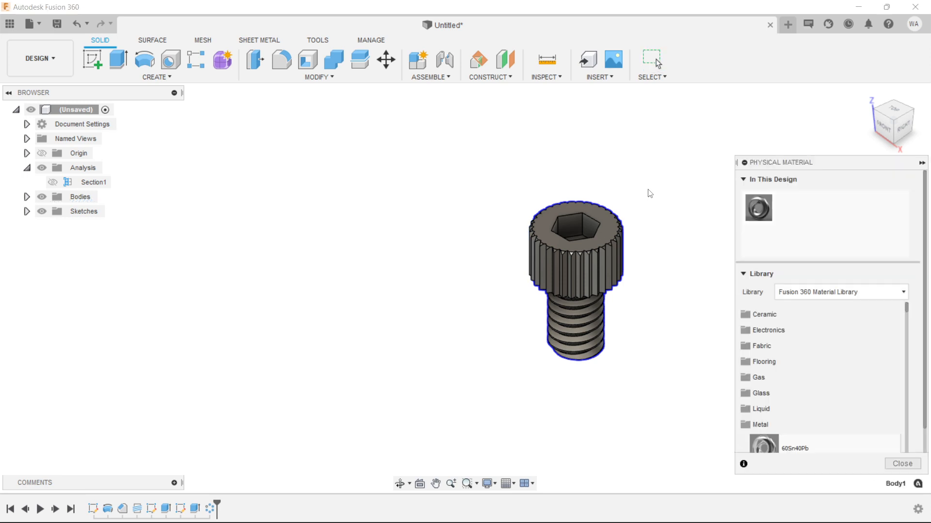
Look through the metals in the Fusion 360 Material Library for a suitable steel for the screw.
scroll(775, 383, "down", 8)
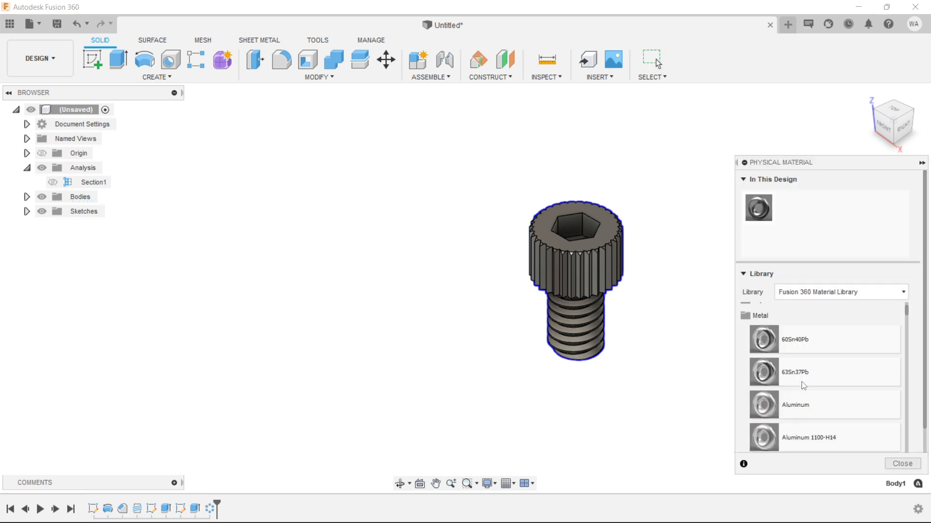
scroll(834, 385, "down", 5)
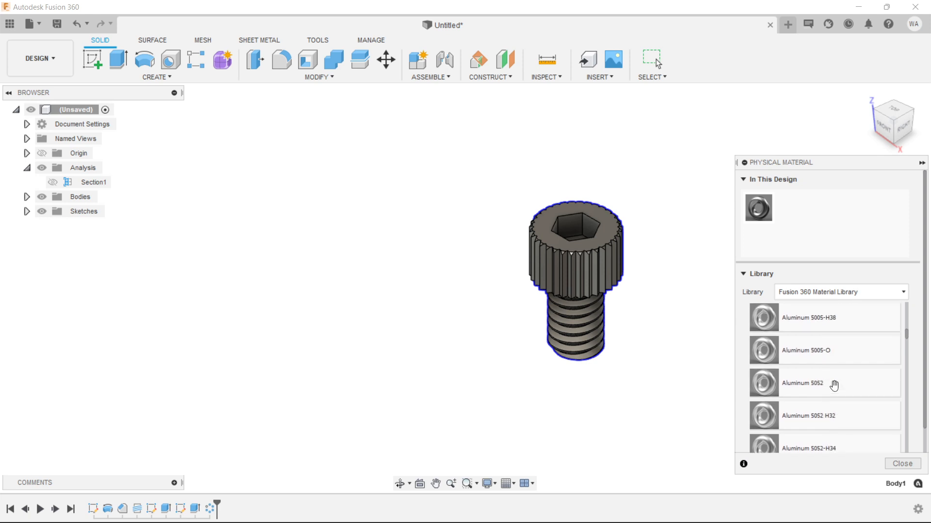
scroll(834, 386, "down", 20)
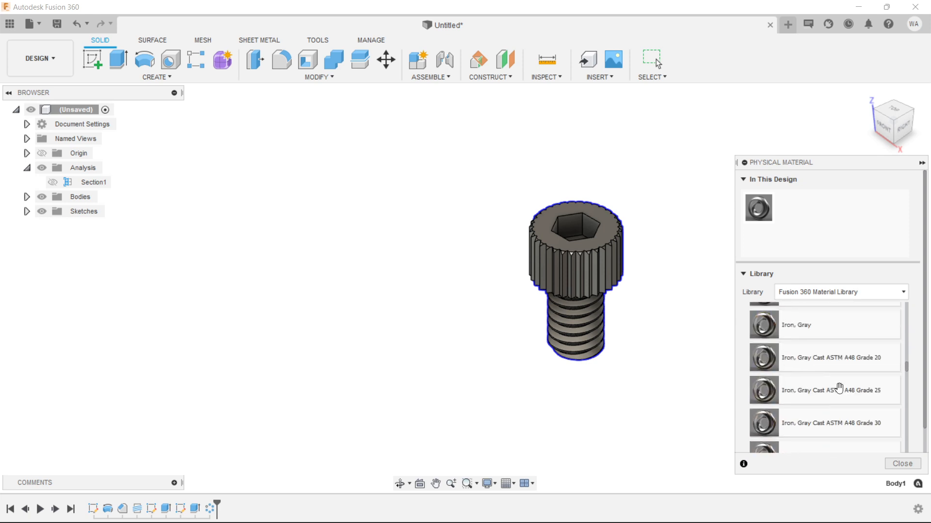
scroll(838, 389, "down", 5)
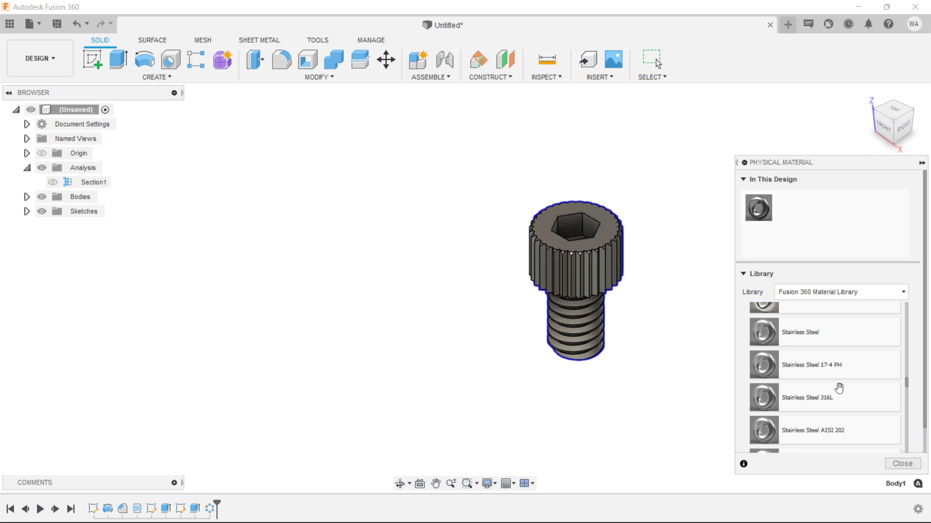
scroll(839, 388, "down", 5)
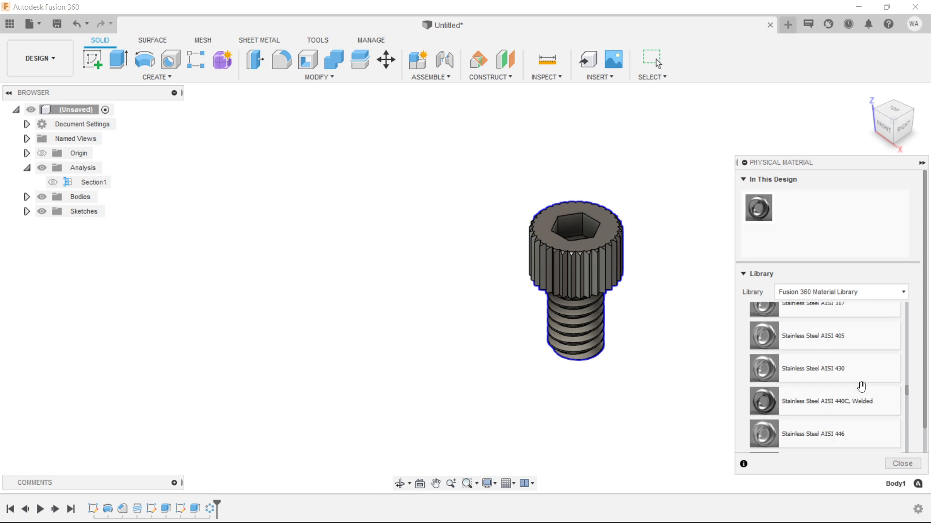
scroll(861, 386, "up", 2)
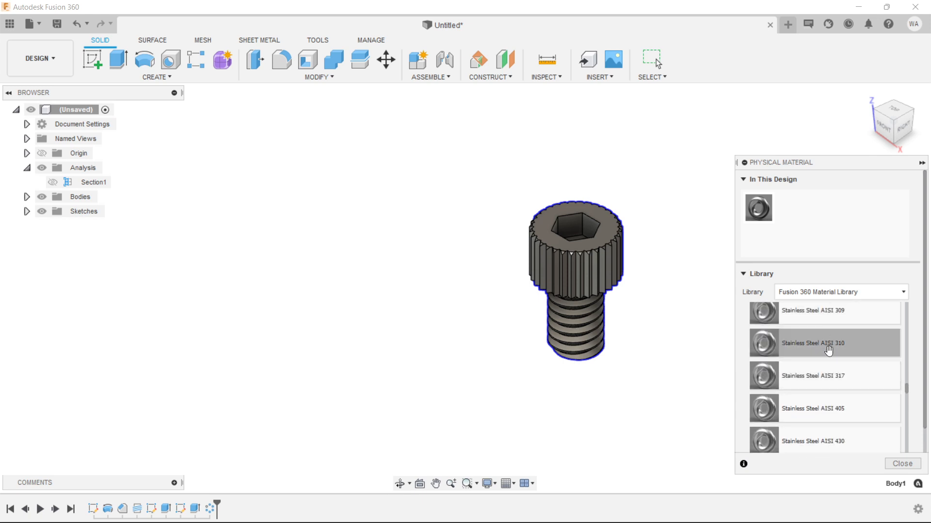
scroll(869, 407, "down", 2)
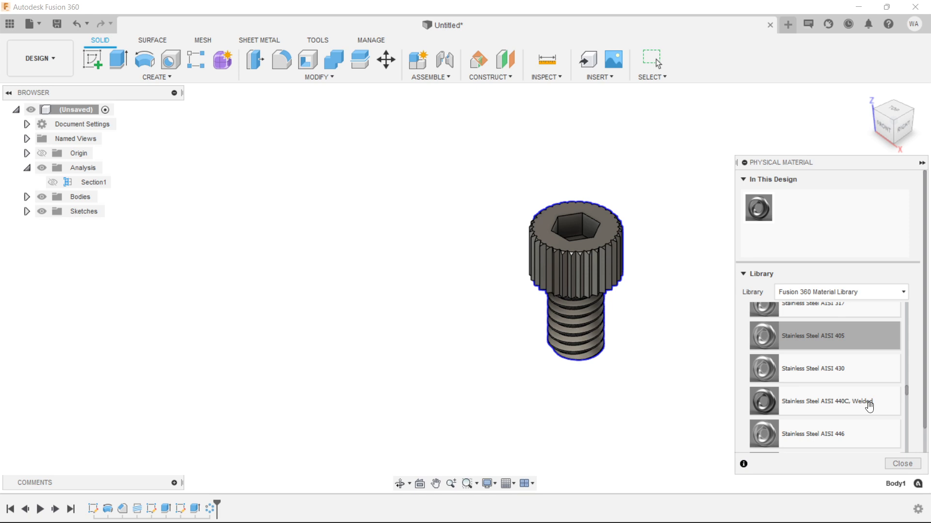
scroll(869, 407, "up", 2)
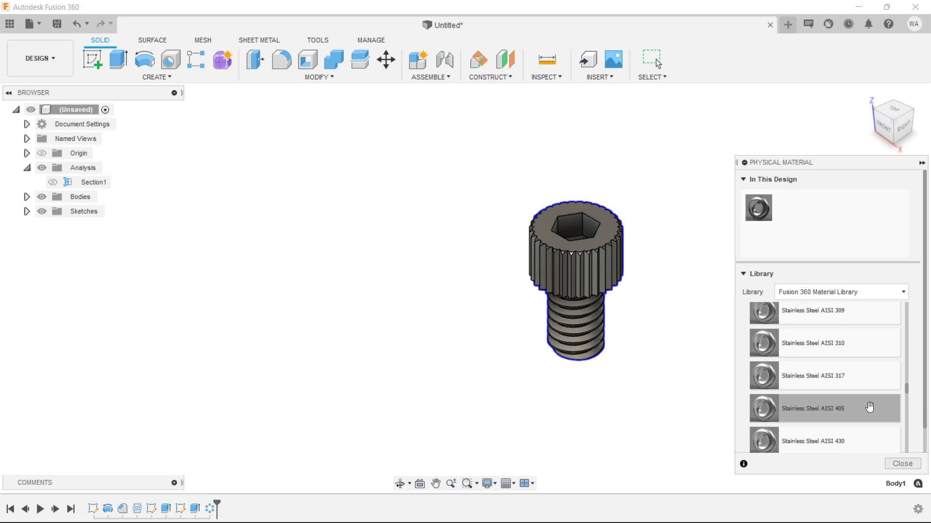
scroll(869, 407, "down", 5)
scroll(869, 407, "down", 3)
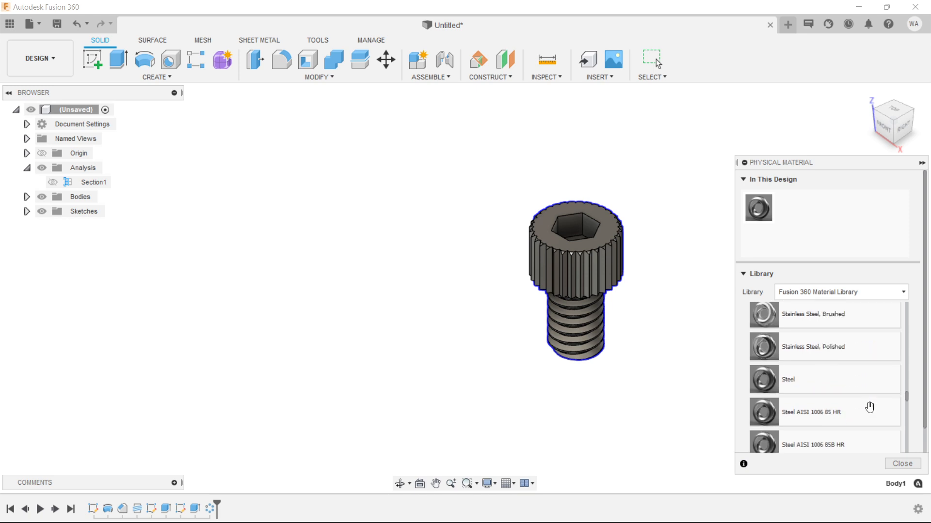
scroll(870, 407, "down", 2)
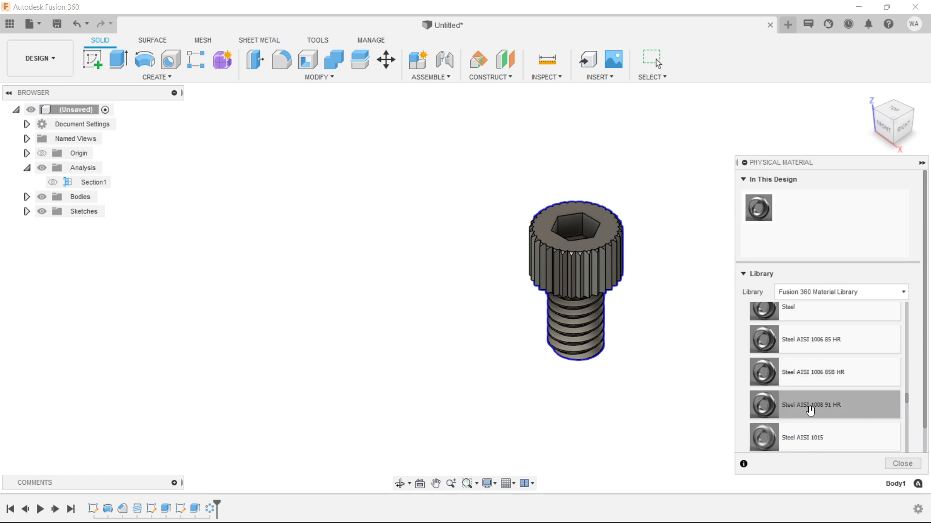
scroll(864, 403, "down", 6)
scroll(863, 403, "down", 10)
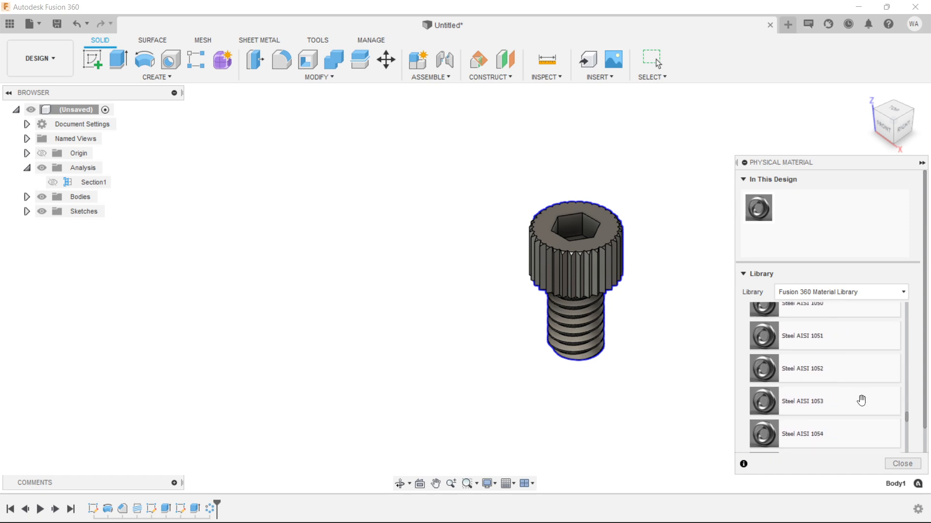
scroll(861, 402, "down", 15)
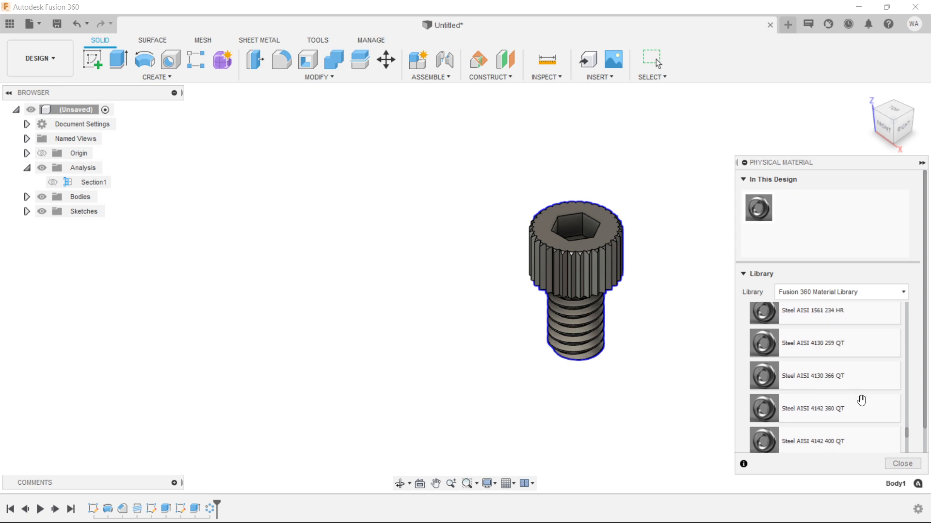
scroll(861, 402, "up", 3)
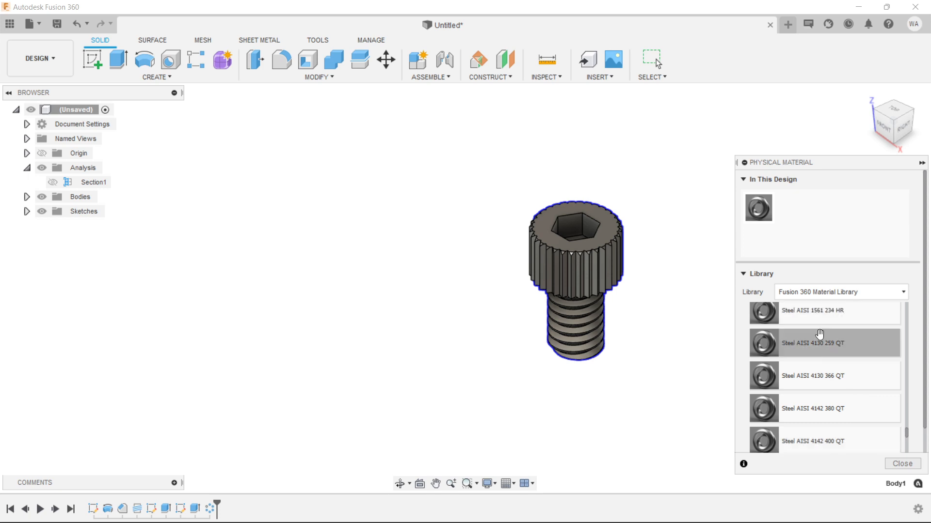
scroll(828, 387, "down", 5)
scroll(874, 392, "down", 3)
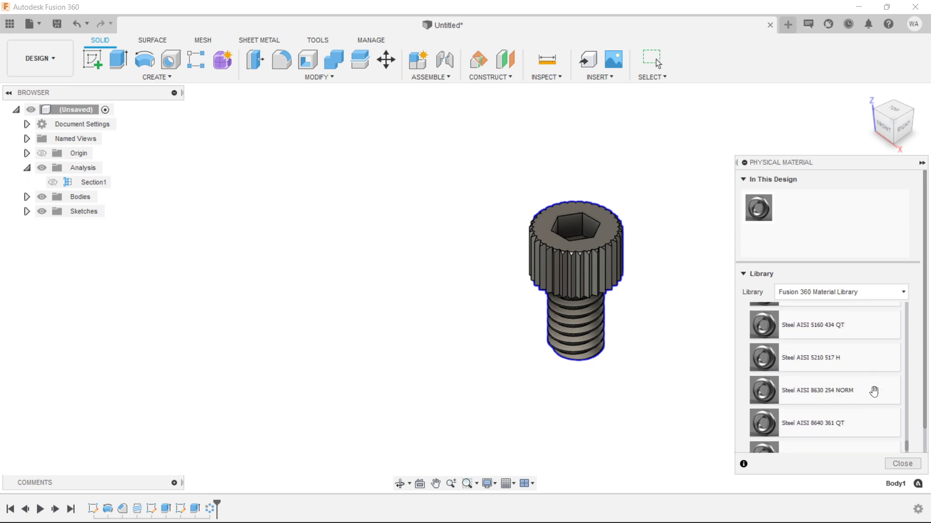
scroll(873, 392, "up", 15)
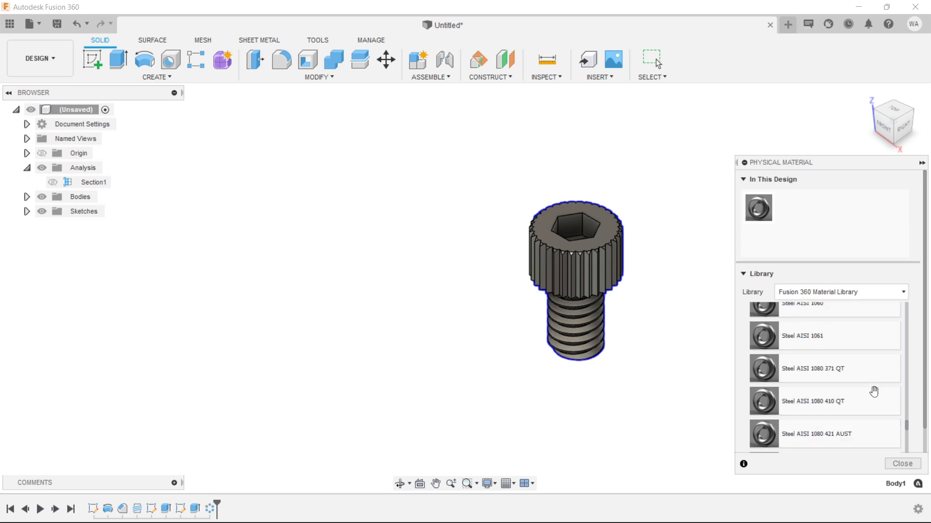
scroll(873, 392, "up", 10)
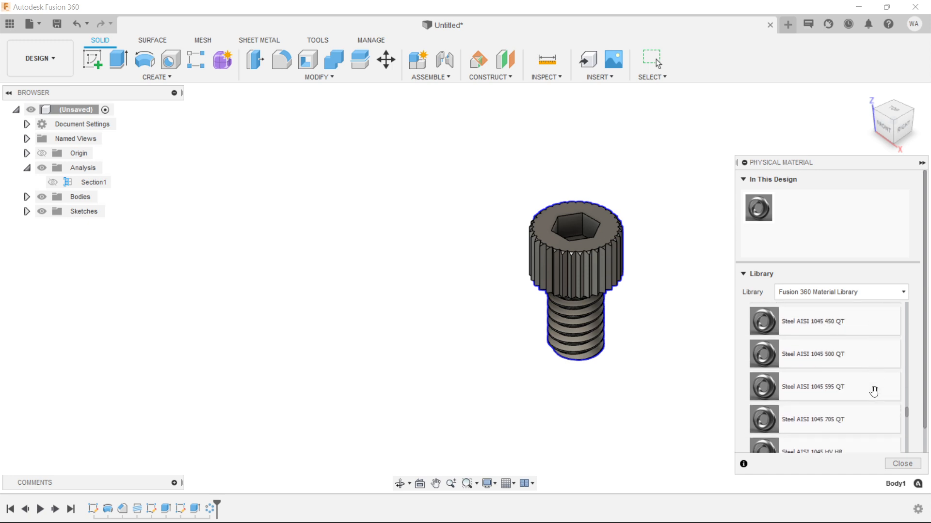
scroll(874, 391, "up", 5)
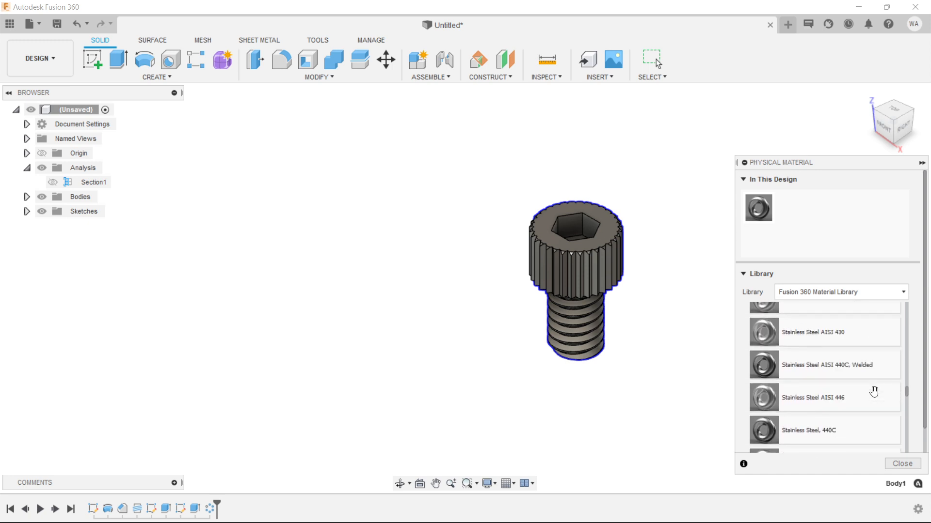
Assign the plain Steel material to the screw body and close the material settings.
scroll(873, 391, "down", 2)
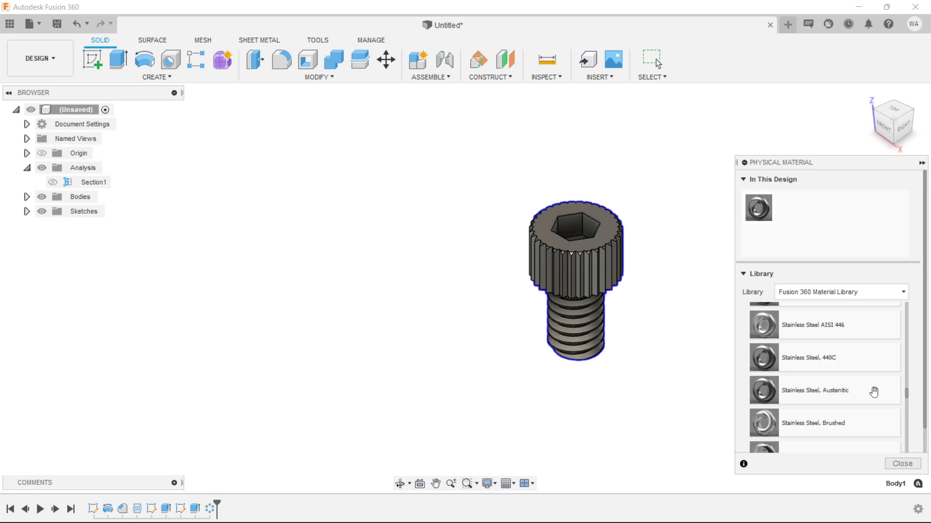
scroll(873, 392, "down", 1)
scroll(874, 392, "down", 1)
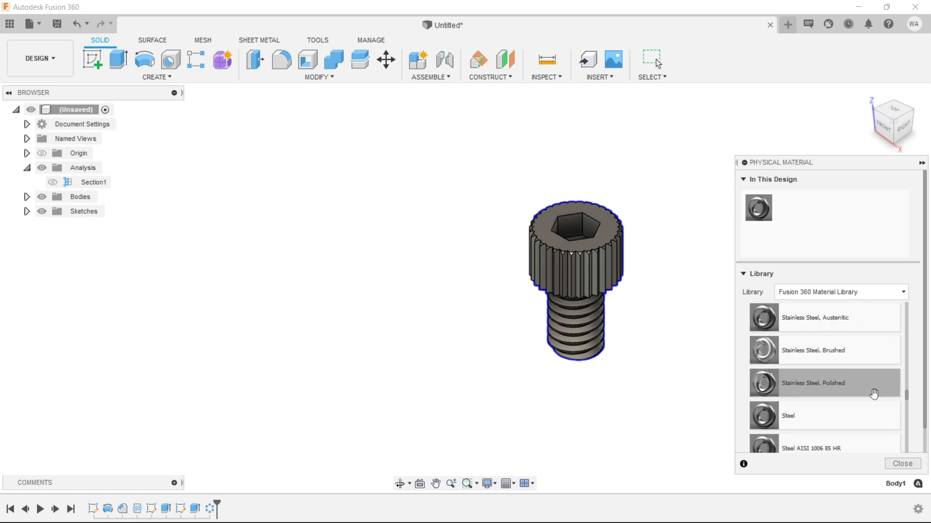
left_click_drag(832, 415, 581, 254)
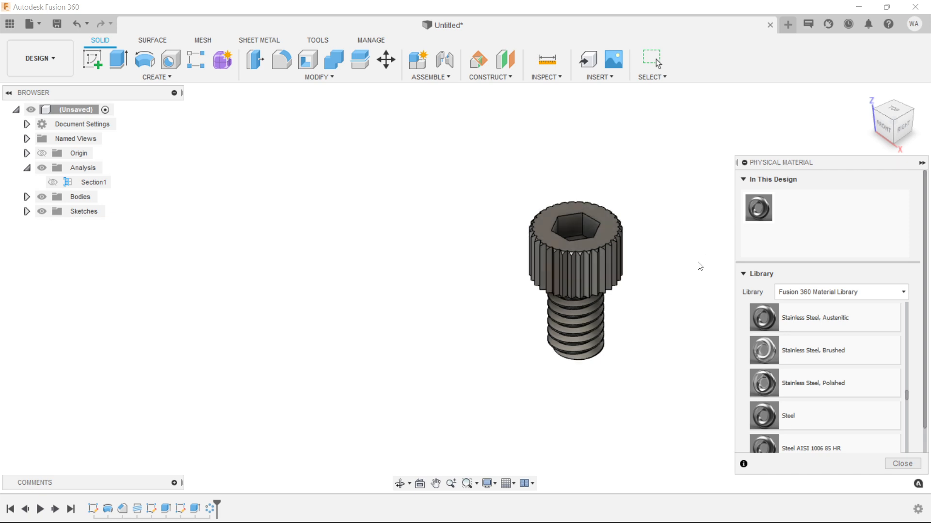
left_click(902, 464)
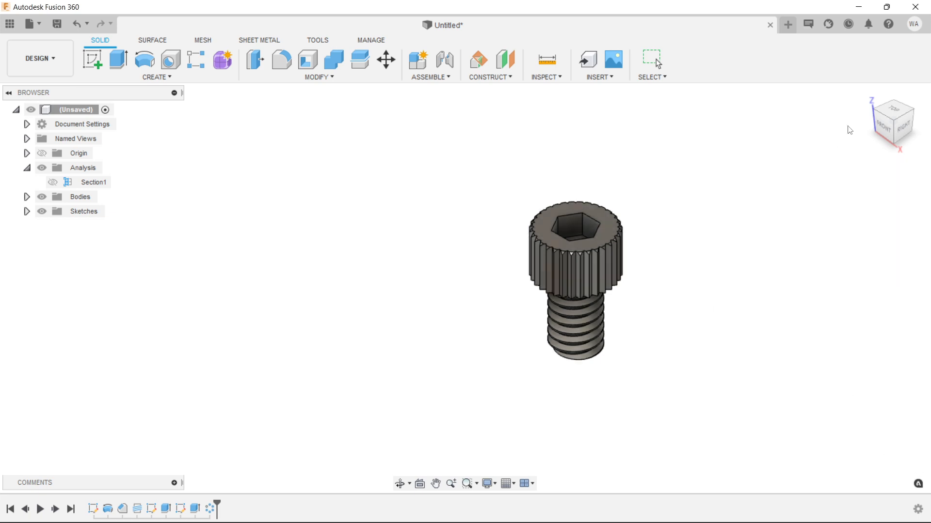
left_click(868, 93)
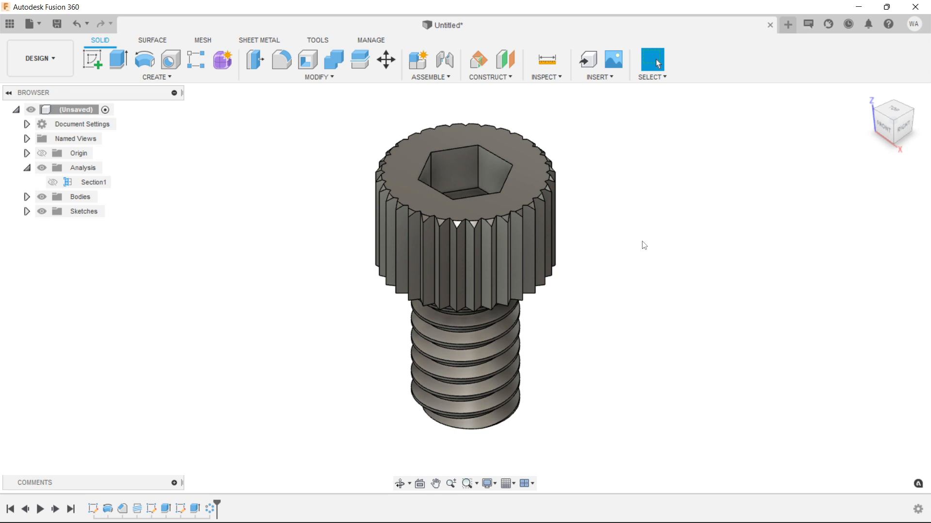
middle_click_drag(684, 243, 762, 291, "shift")
left_click(870, 96)
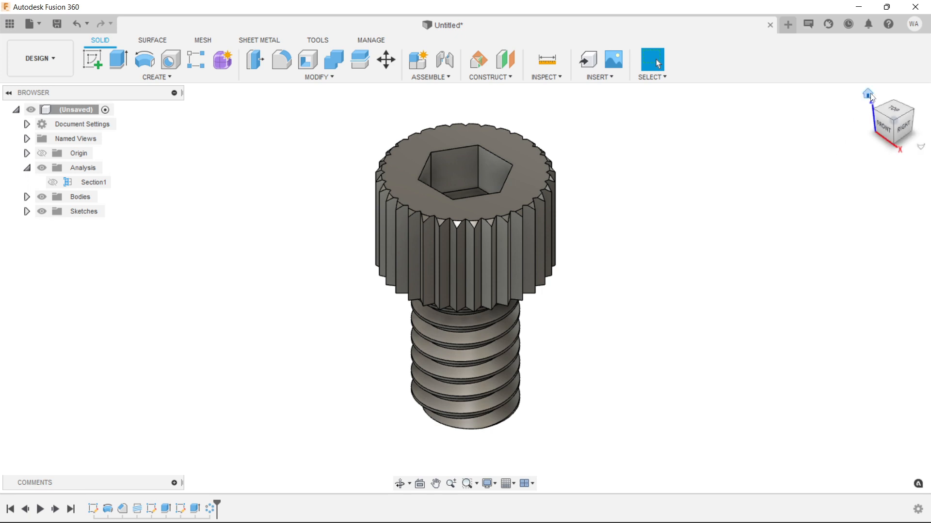
Close the design with its changes saved, and begin its name with "8448508 - ".
left_click(770, 25)
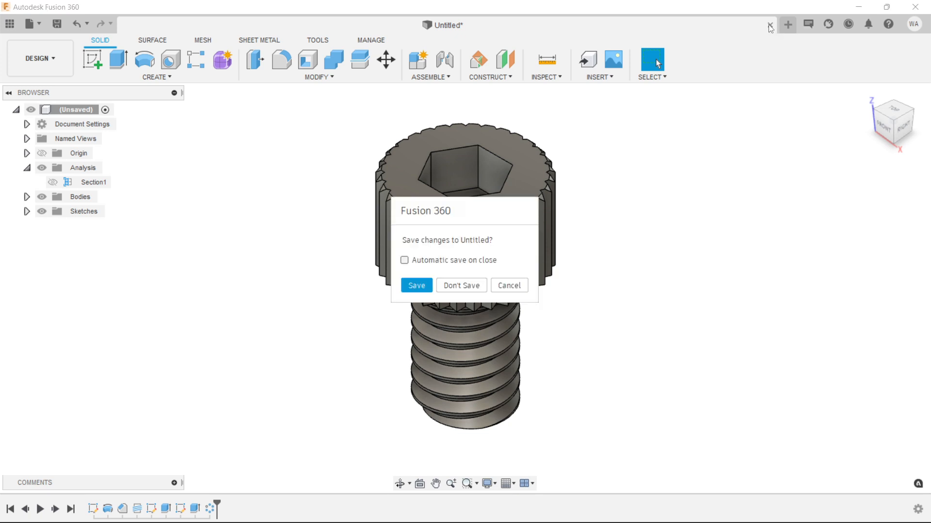
left_click(413, 286)
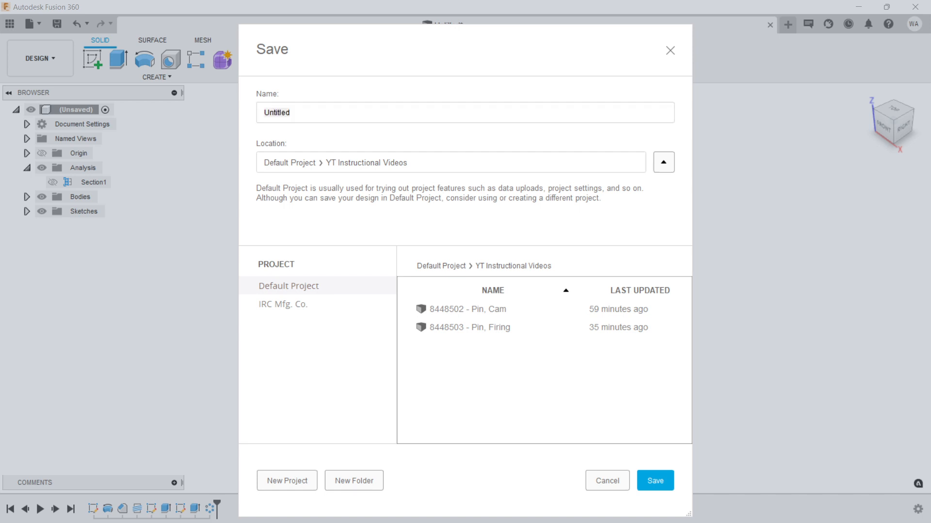
left_click_drag(321, 112, 180, 118)
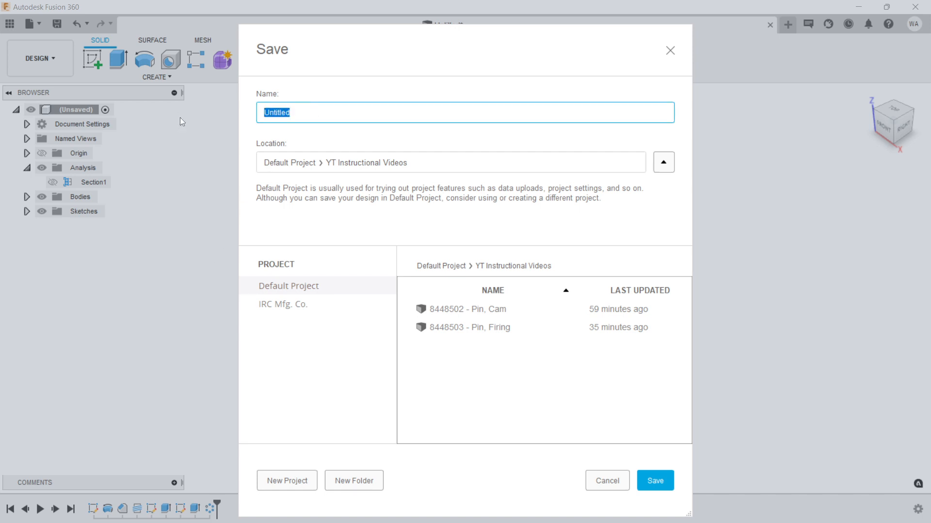
type("8448508 - sCREW, ")
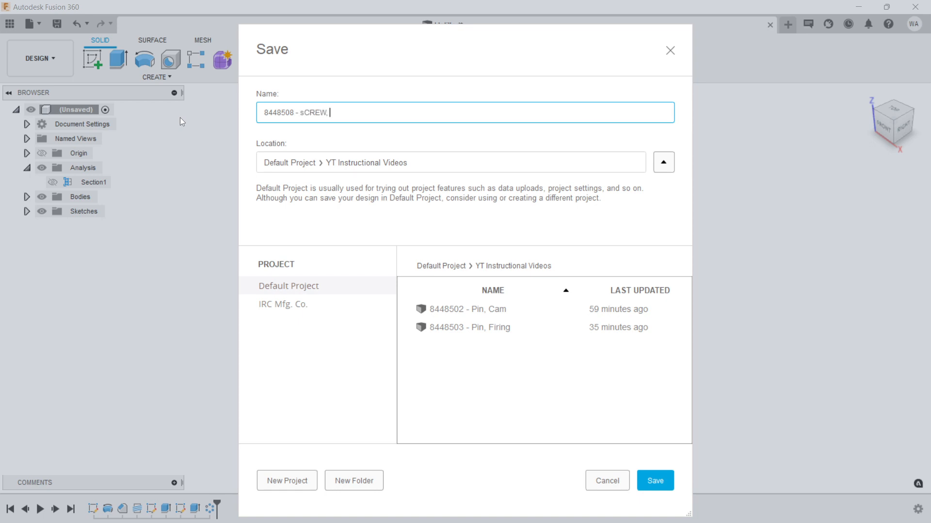
type("cAP, hEX sOCKET hEAD")
key("BackSpace")
key("BackSpace")
key("BackSpace")
key("BackSpace")
key("BackSpace")
key("BackSpace")
key("BackSpace")
key("BackSpace")
key("BackSpace")
key("BackSpace")
key("BackSpace")
key("BackSpace")
key("BackSpace")
key("BackSpace")
key("BackSpace")
key("BackSpace")
key("BackSpace")
key("BackSpace")
key("BackSpace")
key("BackSpace")
key("BackSpace")
Complete the name as "8448508 - Screw, Cap, Hex Socket Head" and save the design in the YT Instructional Videos folder.
type("Screw, Cap, Hex Socket Hea")
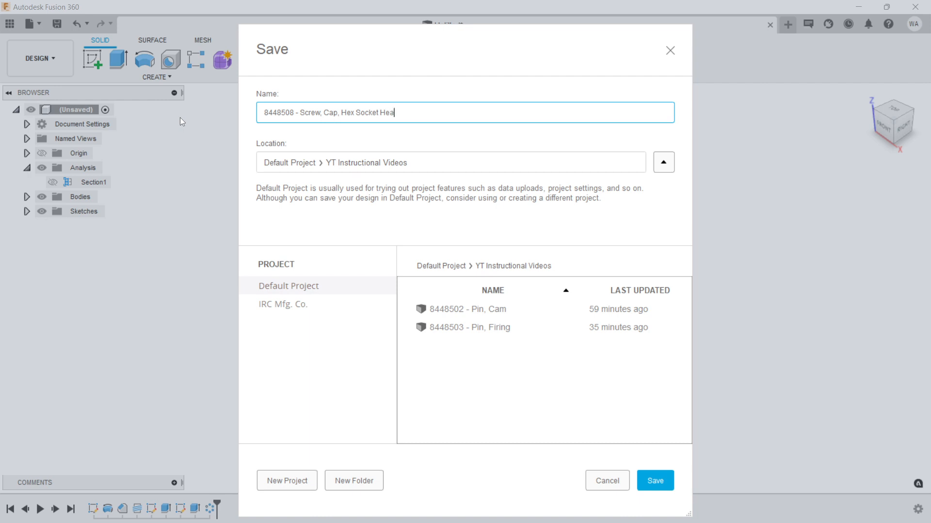
type("d")
left_click(651, 480)
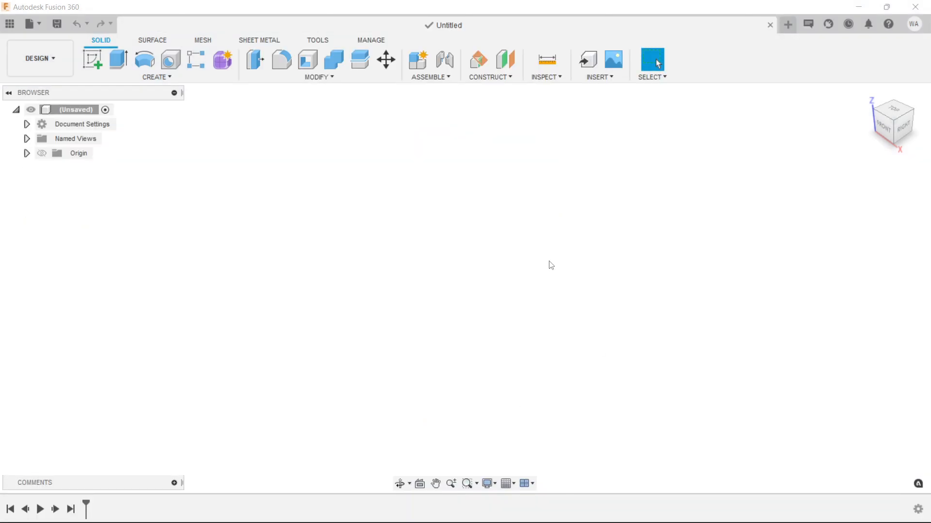